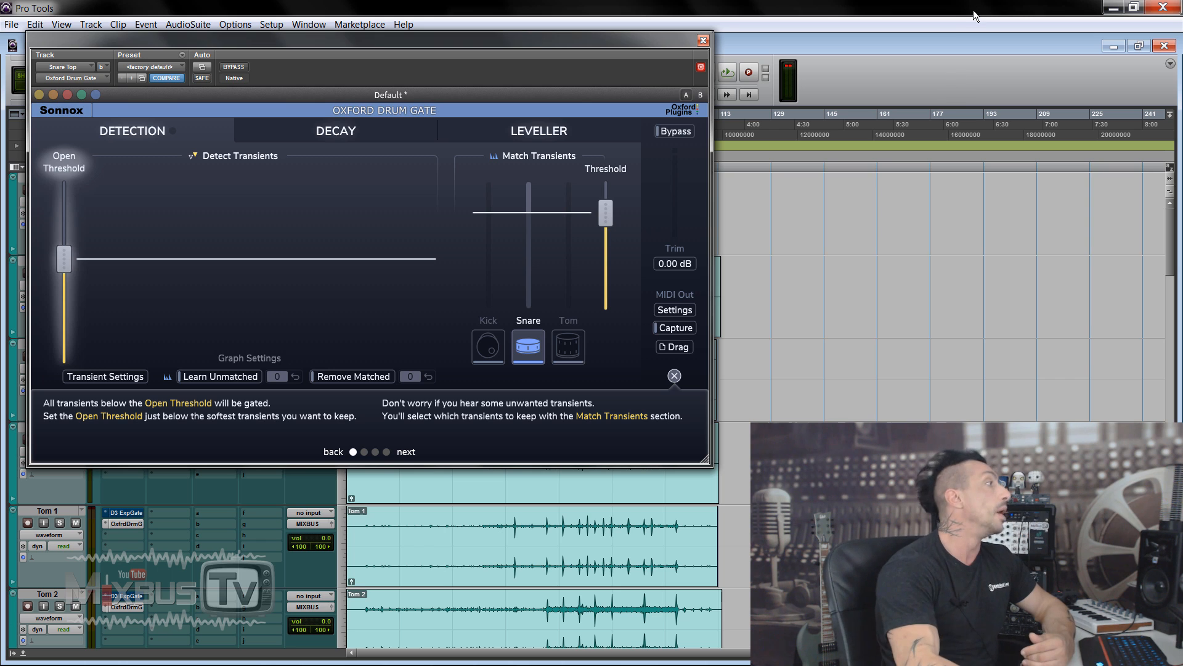
# View the Leveller and Detection pages of Snare Top's Oxford Drum Gate, and close the plug-in.
pyautogui.click(573, 131)
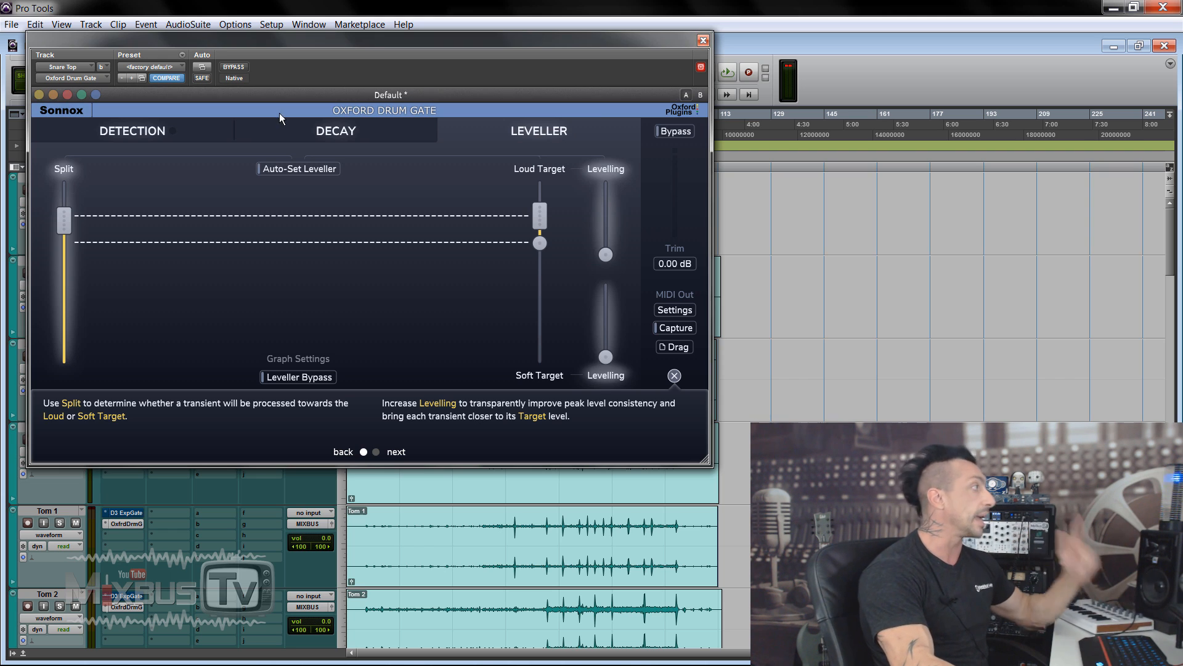
pyautogui.click(191, 127)
pyautogui.click(703, 41)
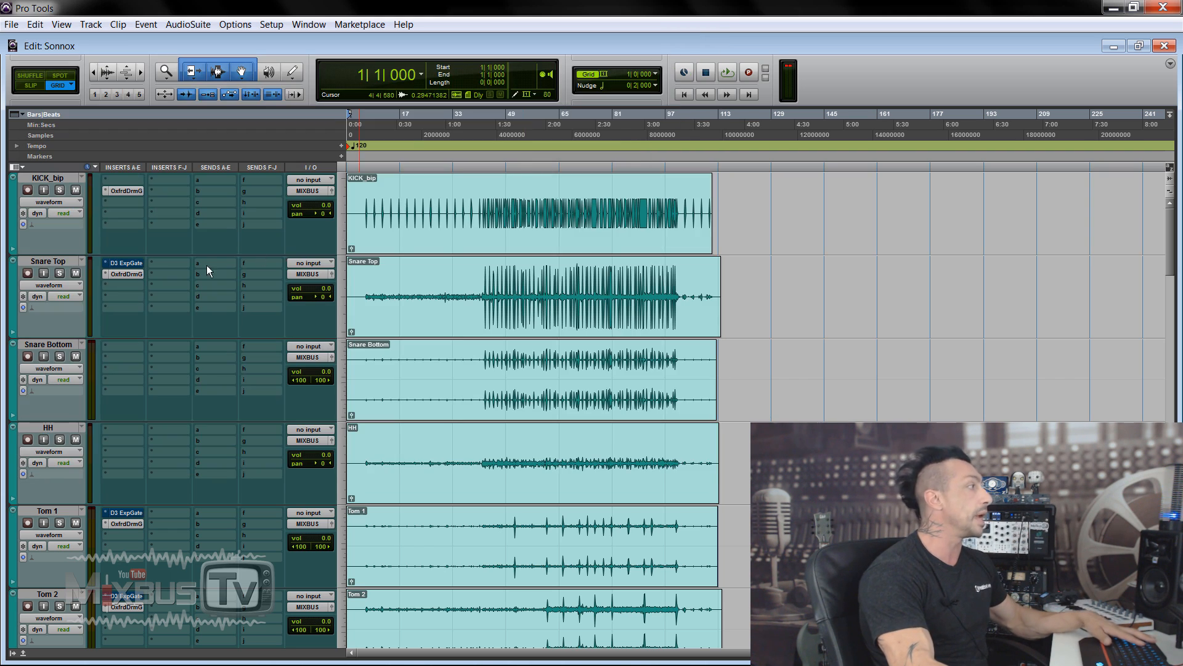
# Solo the Snare Top track and compare its Expander/Gate bypassed and active during playback, closing it when finished.
pyautogui.click(60, 273)
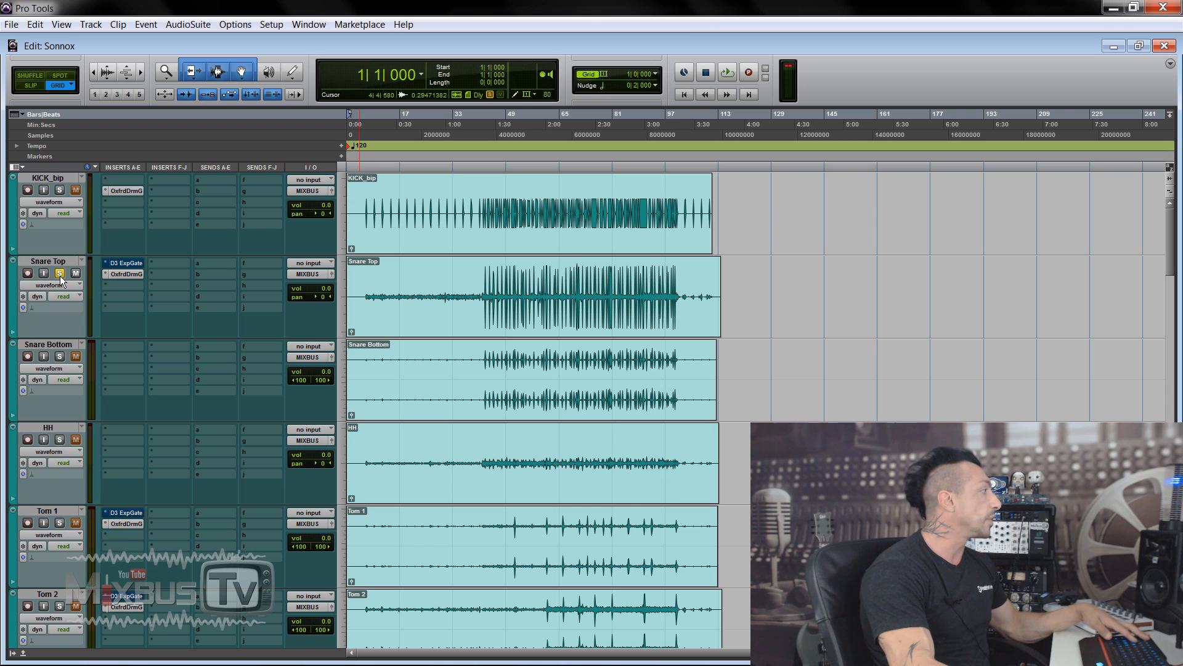
pyautogui.rightClick(111, 276)
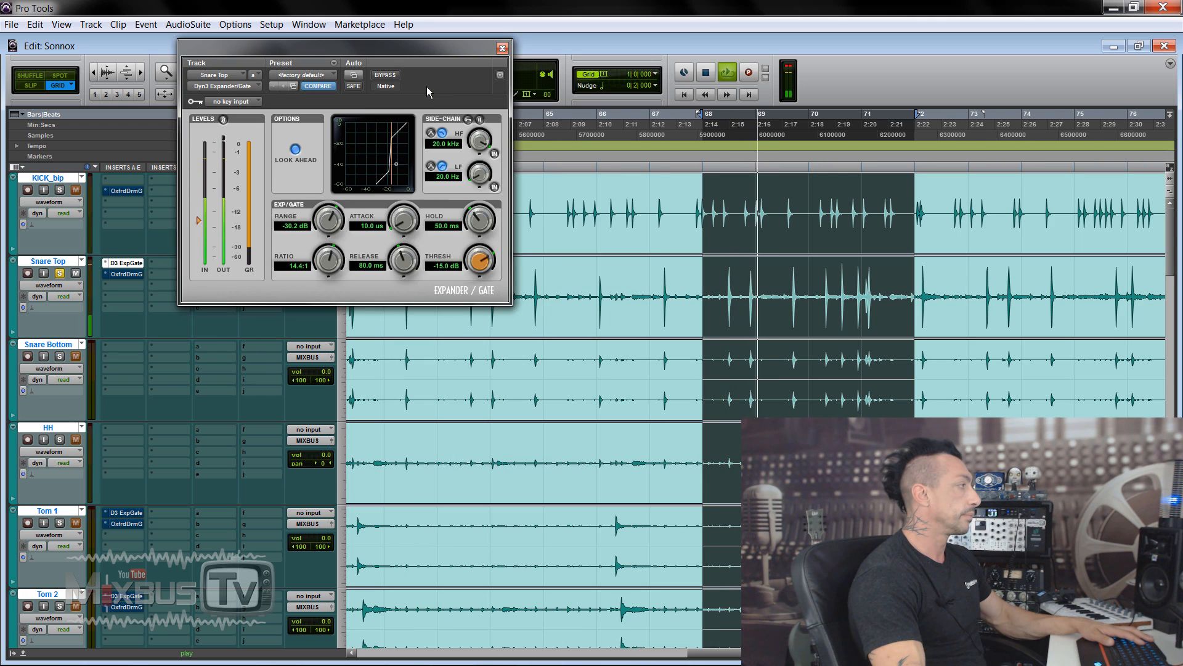
pyautogui.click(384, 74)
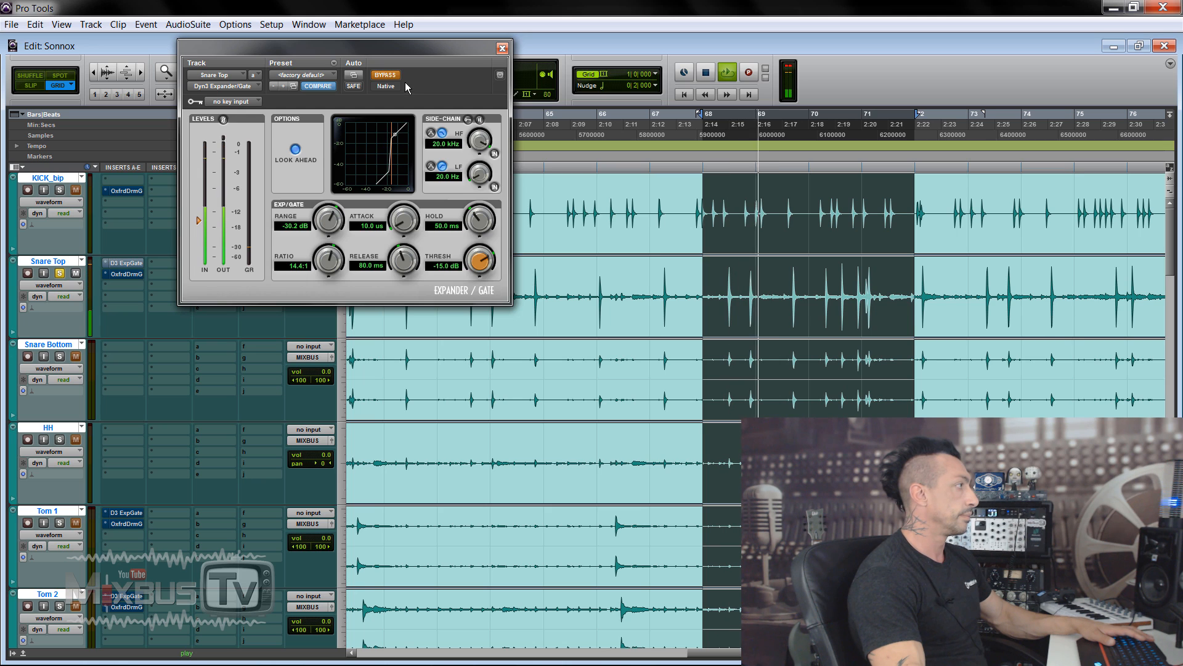
pyautogui.click(397, 77)
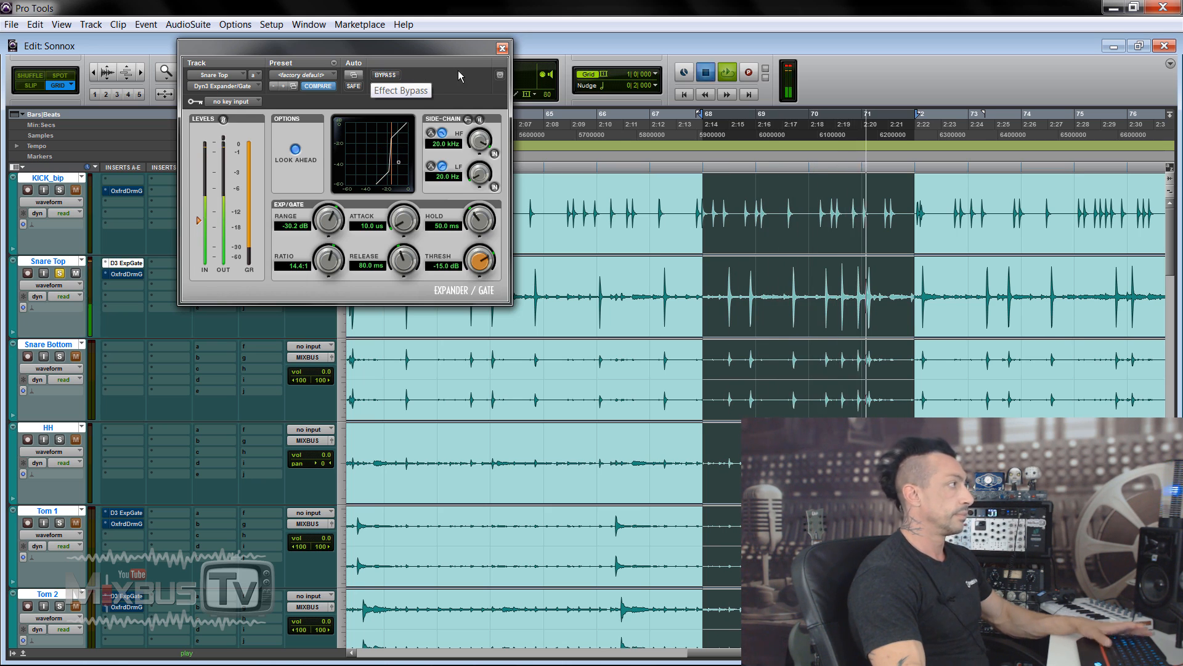
pyautogui.press('space')
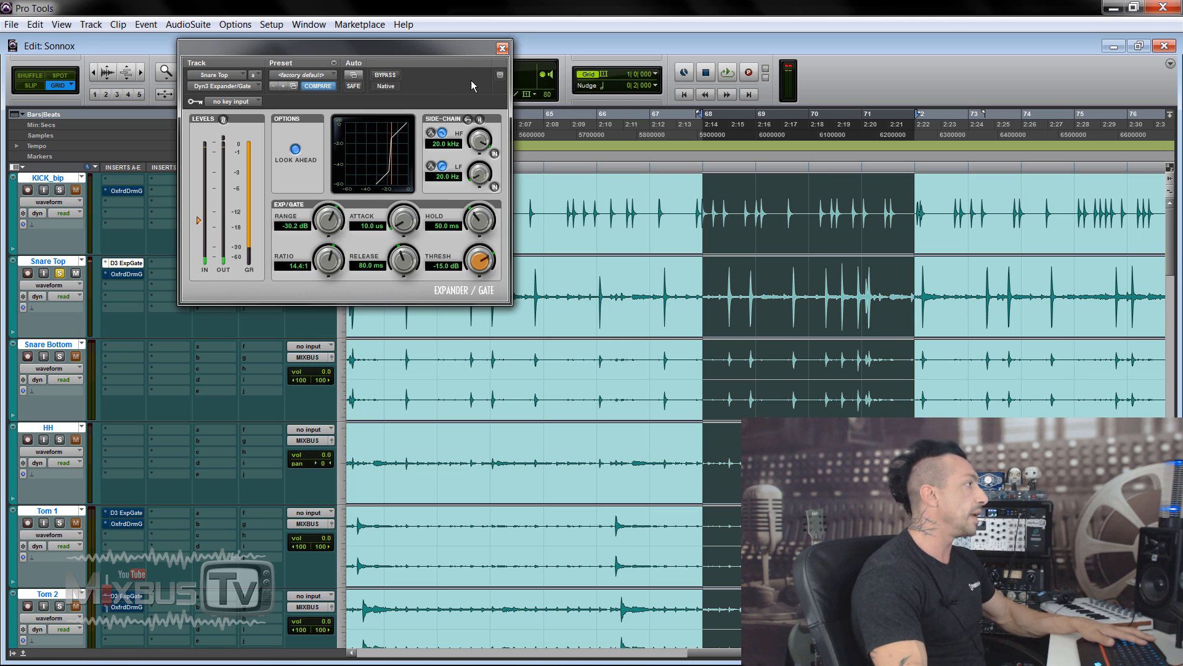
pyautogui.click(502, 48)
# In Snare Top's Oxford Drum Gate, load the Default preset, enable Snare matching, and raise the Open Threshold above the bleed transients.
pyautogui.click(127, 274)
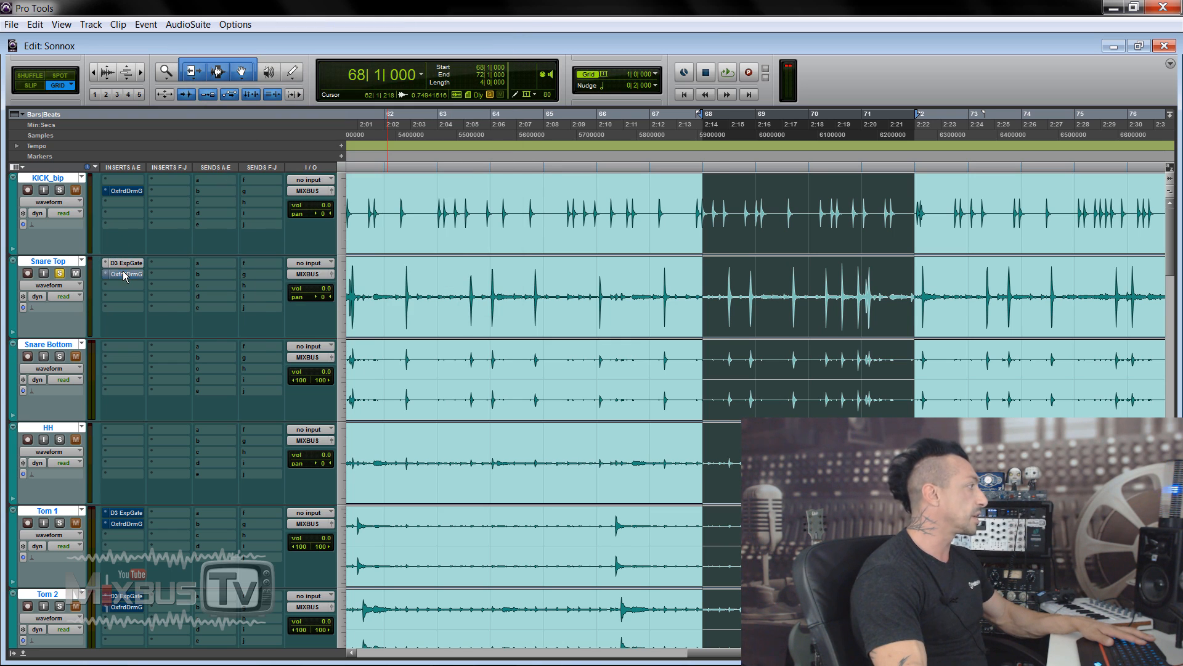
pyautogui.click(151, 66)
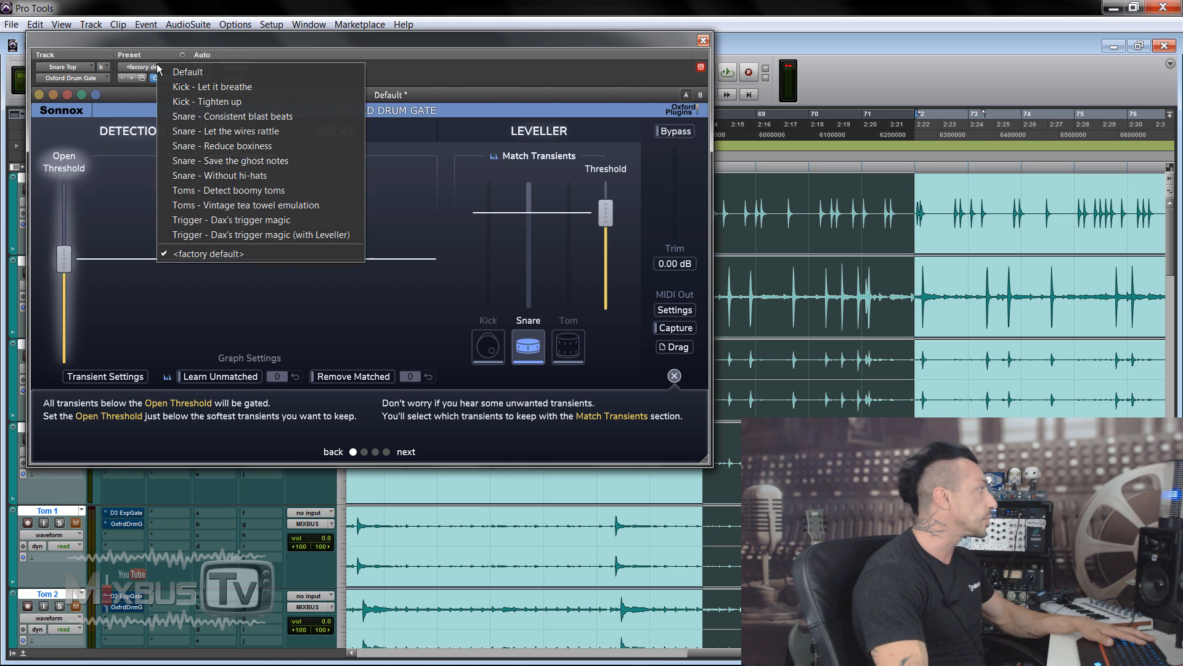
pyautogui.click(185, 72)
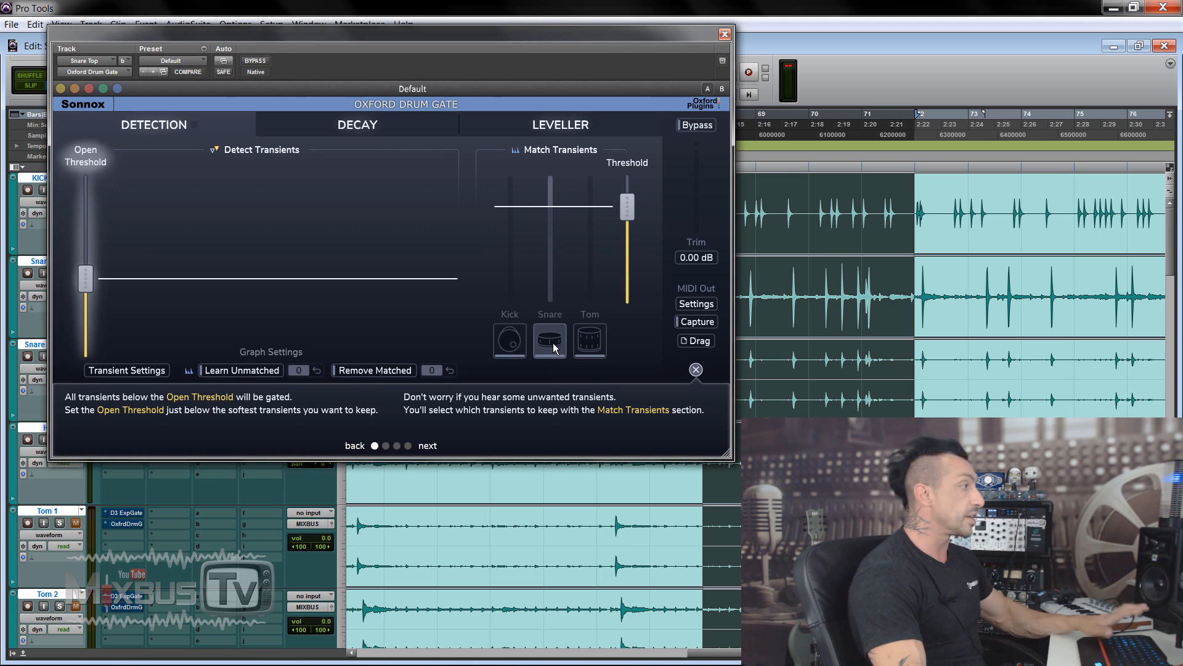
pyautogui.click(554, 344)
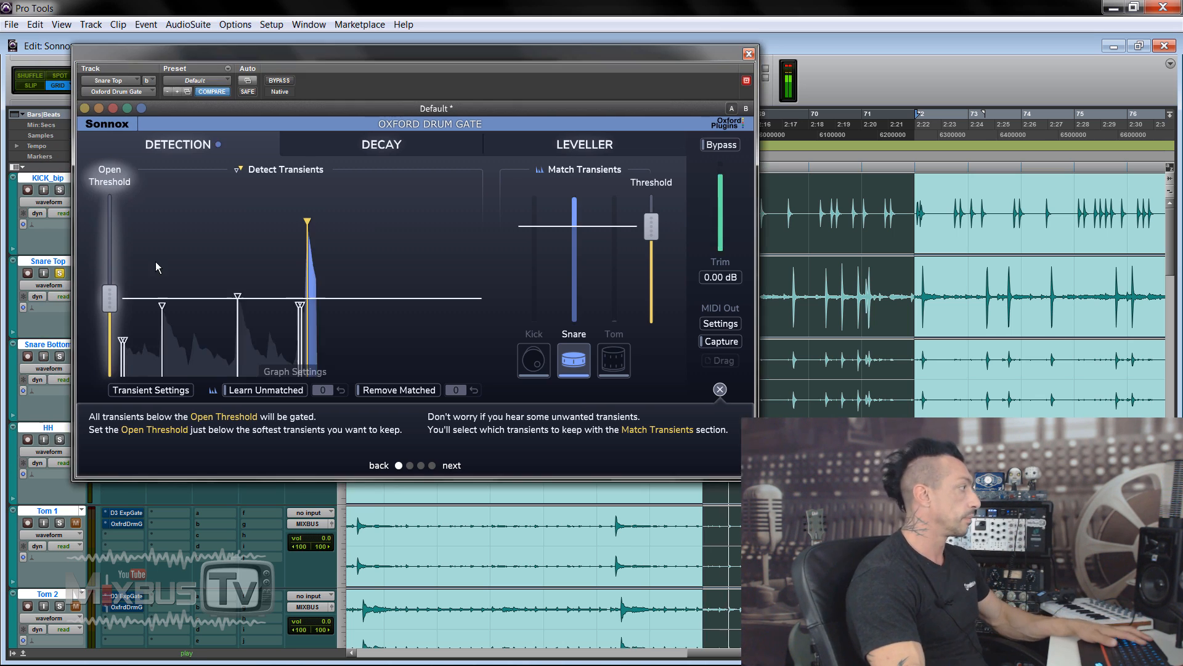
pyautogui.moveTo(110, 298); pyautogui.dragTo(110, 265)
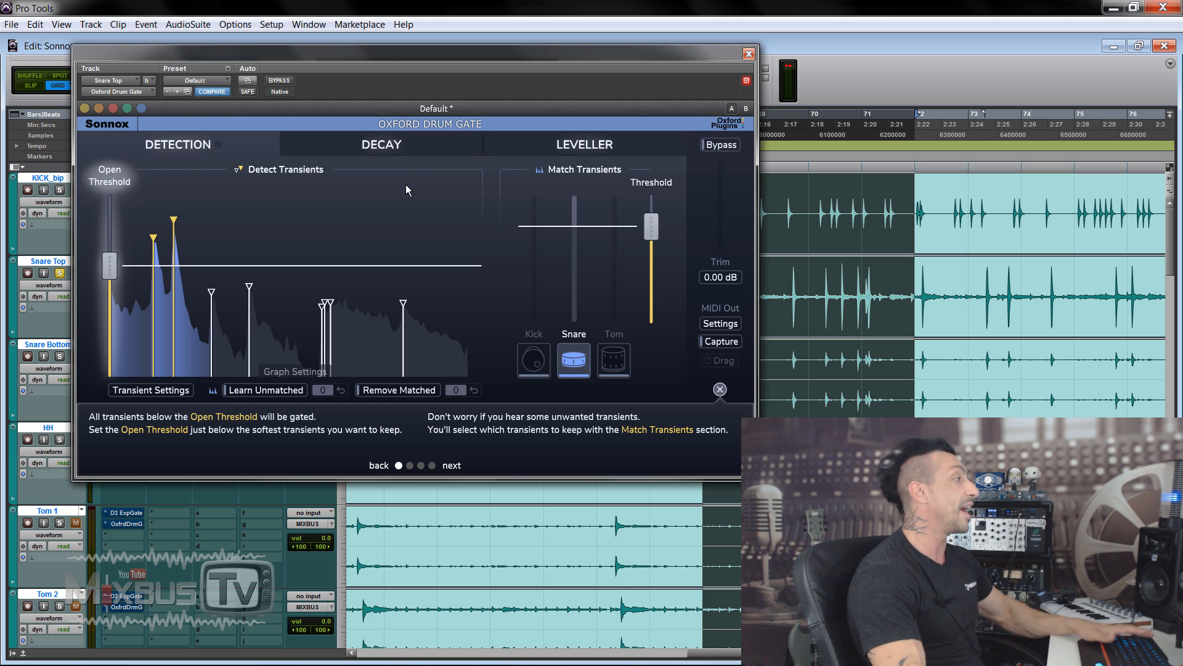
# Lengthen the primary decay time of Snare Top's drum gate, adjusting it by ear during playback.
pyautogui.click(392, 150)
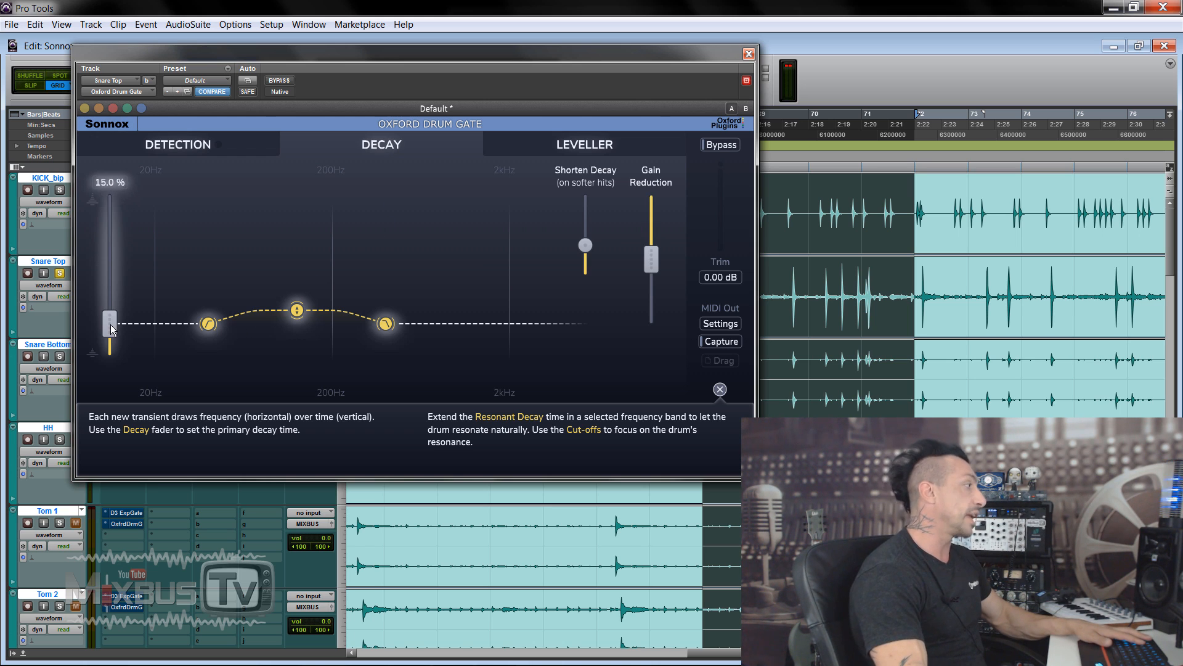
pyautogui.moveTo(109, 323)
pyautogui.mouseDown()
pyautogui.moveTo(109, 301)
pyautogui.moveTo(116, 326)
pyautogui.mouseUp()
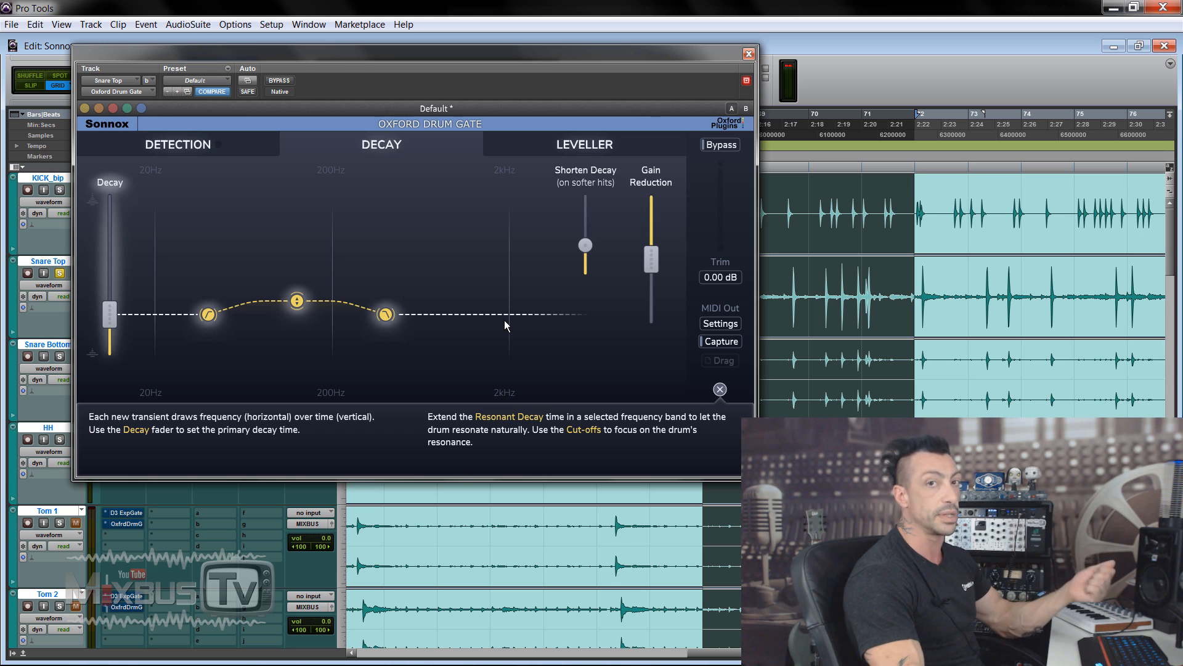
pyautogui.moveTo(391, 316)
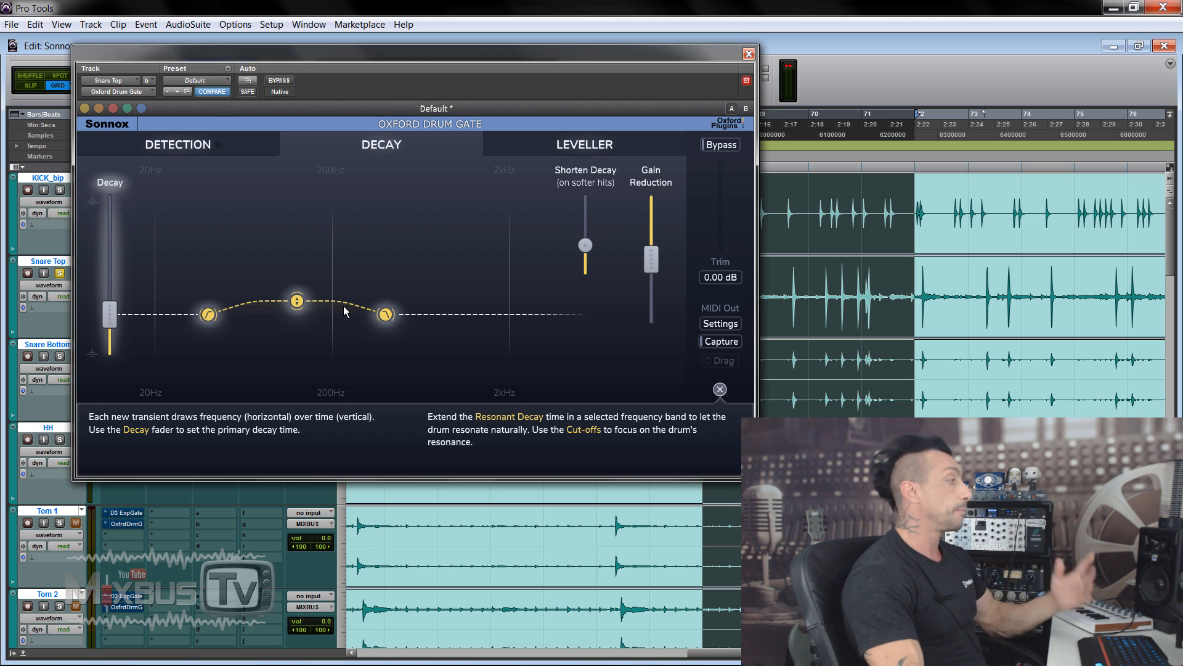
pyautogui.press('space')
pyautogui.moveTo(110, 296); pyautogui.dragTo(109, 277)
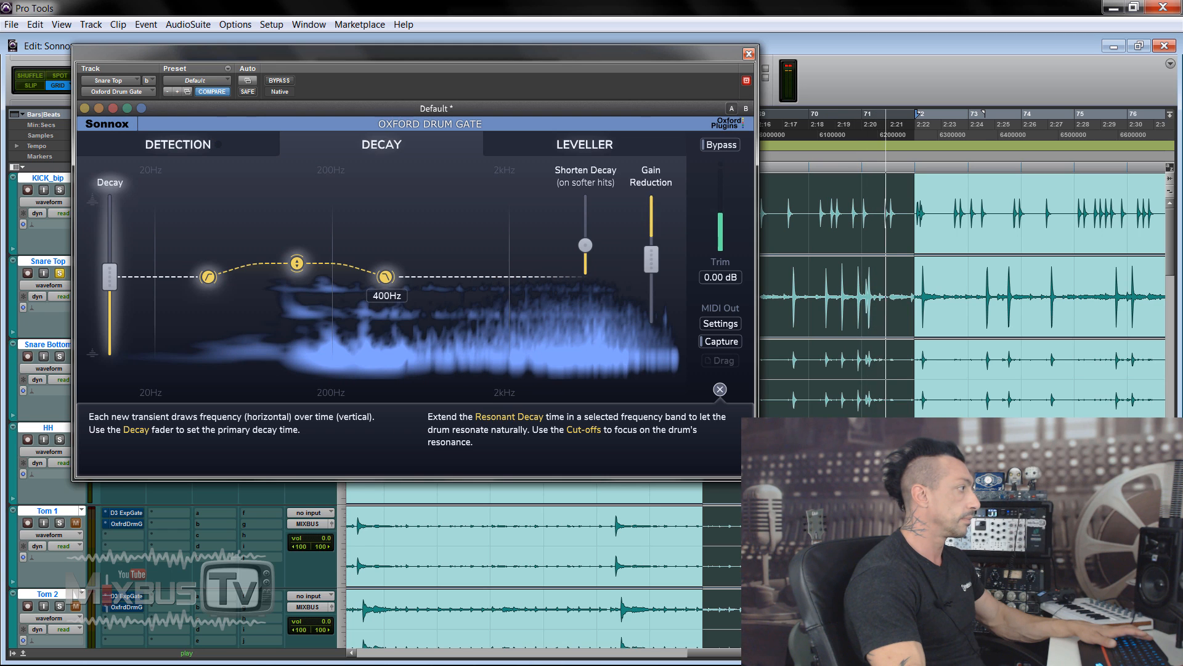
pyautogui.moveTo(110, 277); pyautogui.dragTo(110, 293)
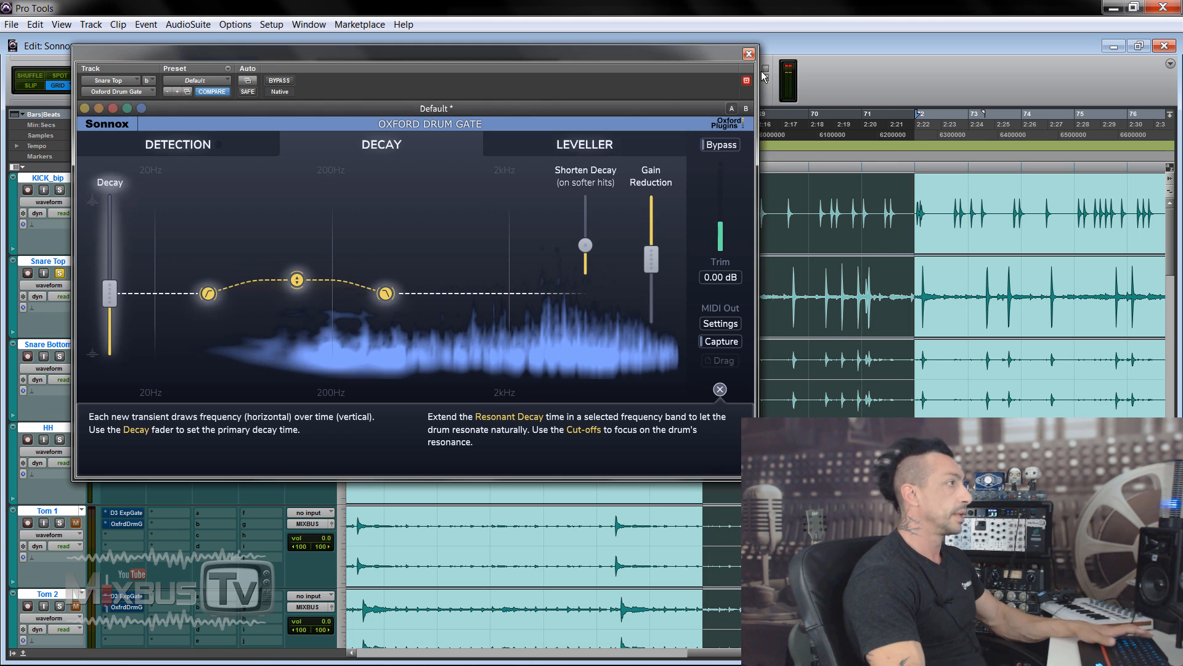
# Bring up Snare Top's Expander/Gate beside the Oxford Drum Gate, activate the Expander/Gate, and bypass the drum gate.
pyautogui.moveTo(709, 54); pyautogui.dragTo(901, 25)
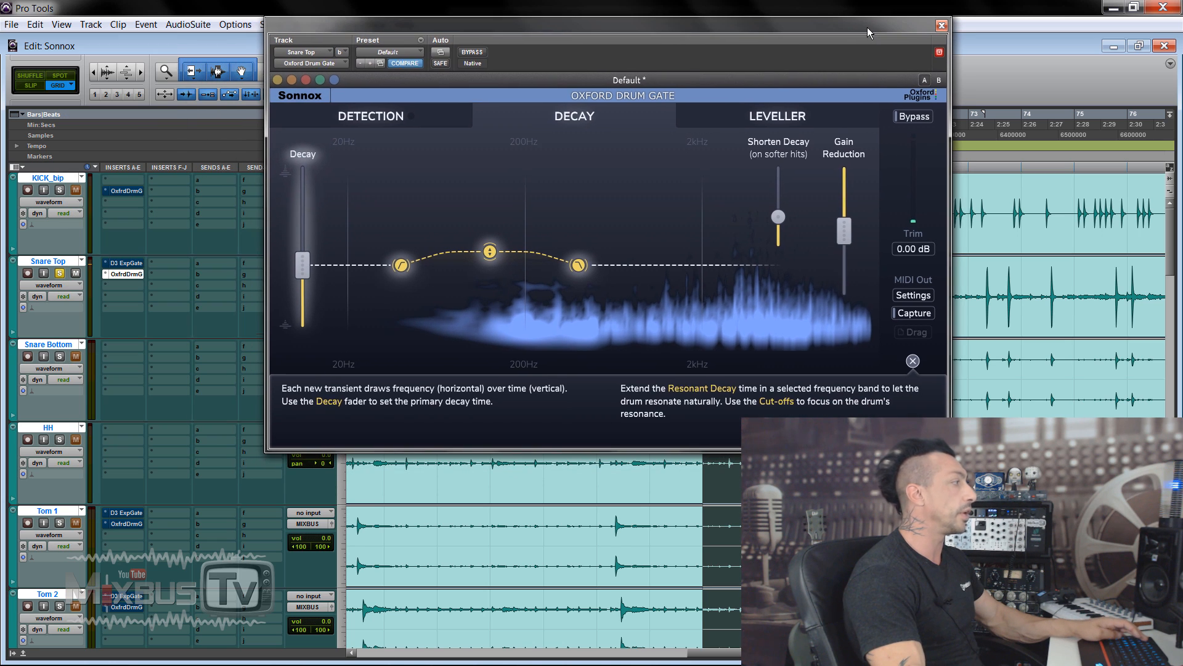
pyautogui.click(138, 266)
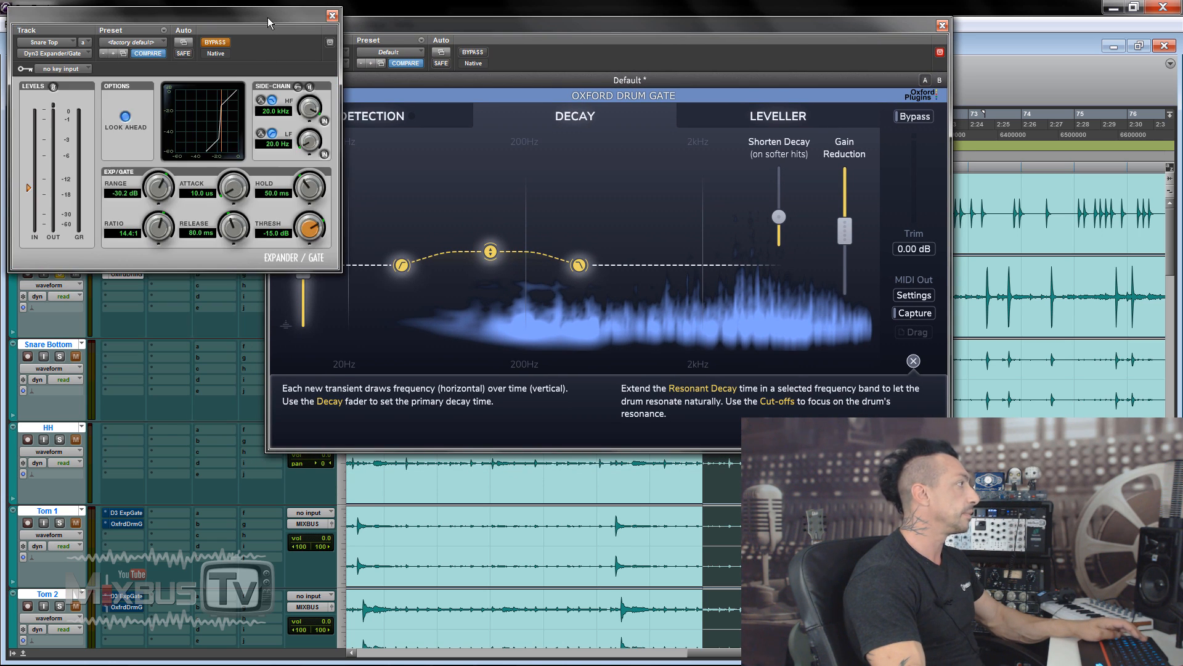
pyautogui.moveTo(252, 45); pyautogui.dragTo(331, 261)
pyautogui.keyDown('ctrl'); pyautogui.click(131, 272); pyautogui.keyUp('ctrl')
pyautogui.keyDown('ctrl'); pyautogui.click(128, 266); pyautogui.keyUp('ctrl')
# During playback, set the Snare Top Expander/Gate's hold to 131.8 ms and release to 178.4 ms, and close it.
pyautogui.press('space')
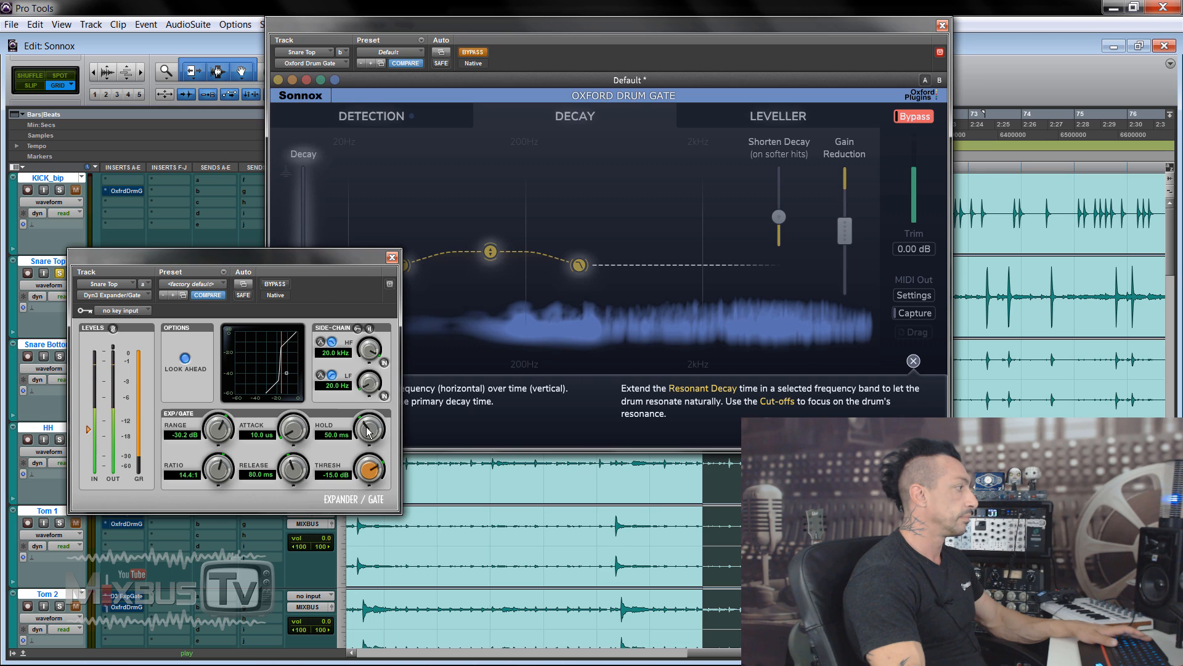
pyautogui.moveTo(368, 419); pyautogui.dragTo(368, 404)
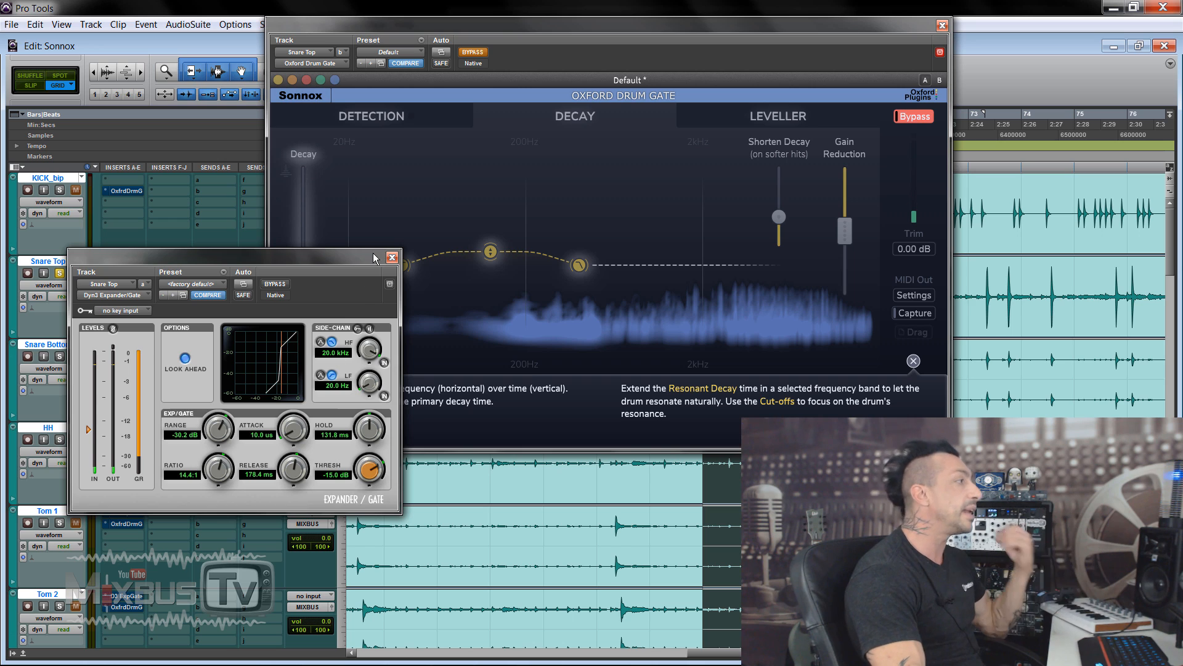
pyautogui.click(392, 257)
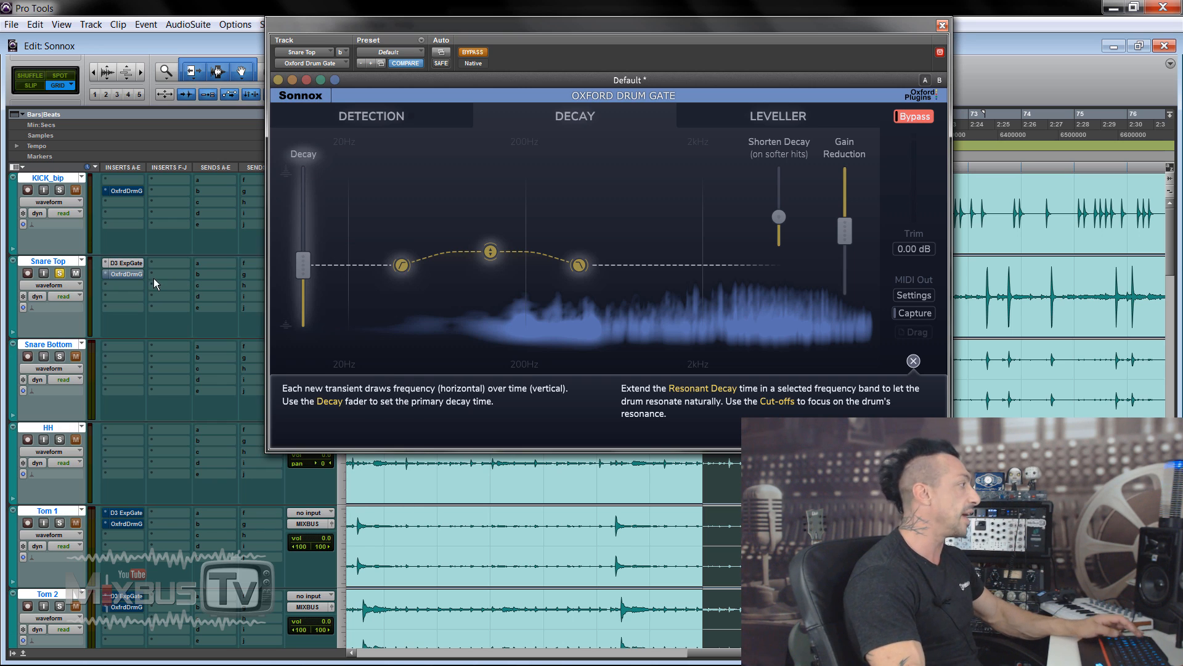
# Reactivate the Oxford Drum Gate on Snare Top, listen to the result, and close its window.
pyautogui.click(474, 53)
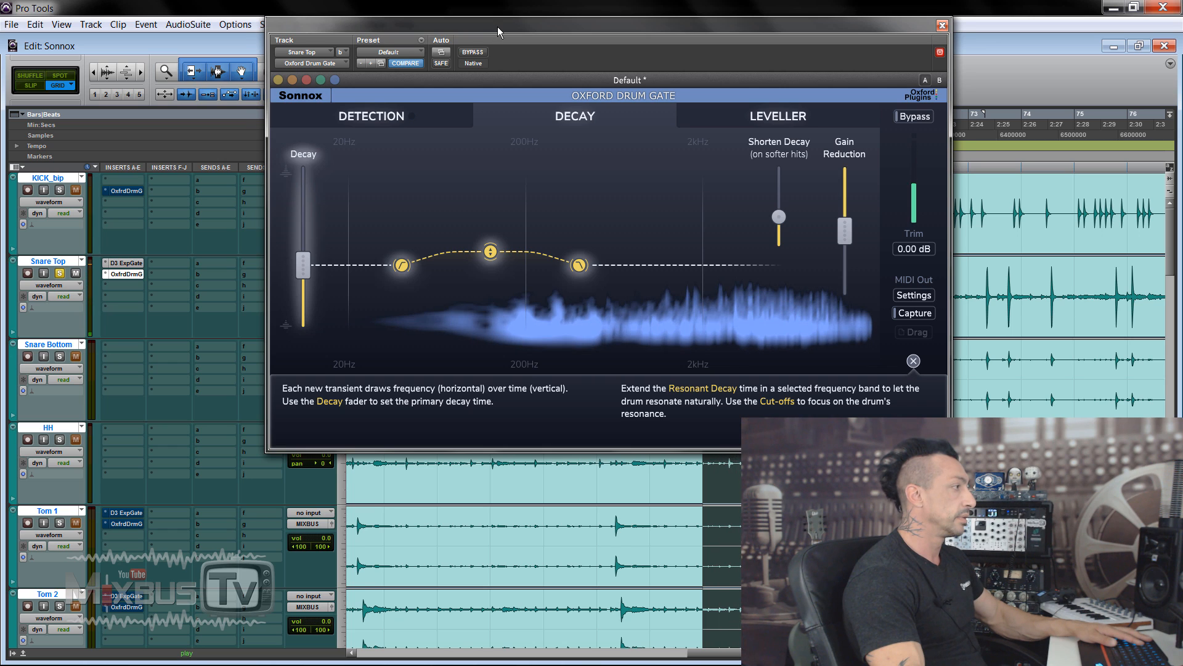
pyautogui.moveTo(497, 27); pyautogui.dragTo(435, 39)
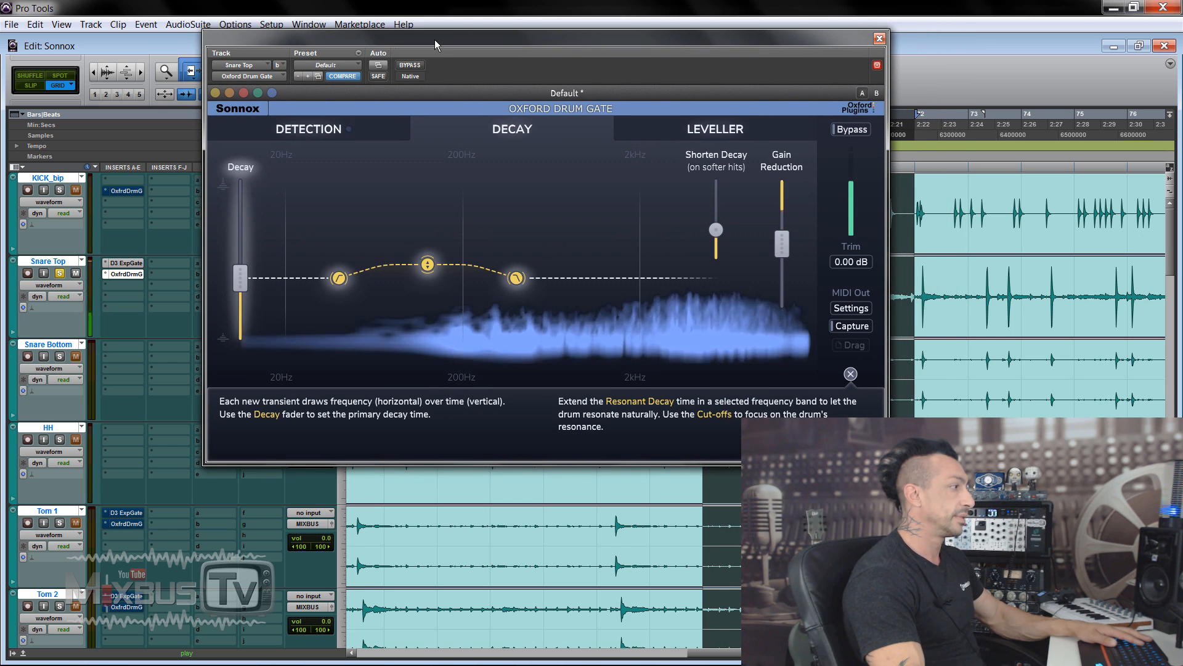
pyautogui.moveTo(435, 40); pyautogui.dragTo(363, 43)
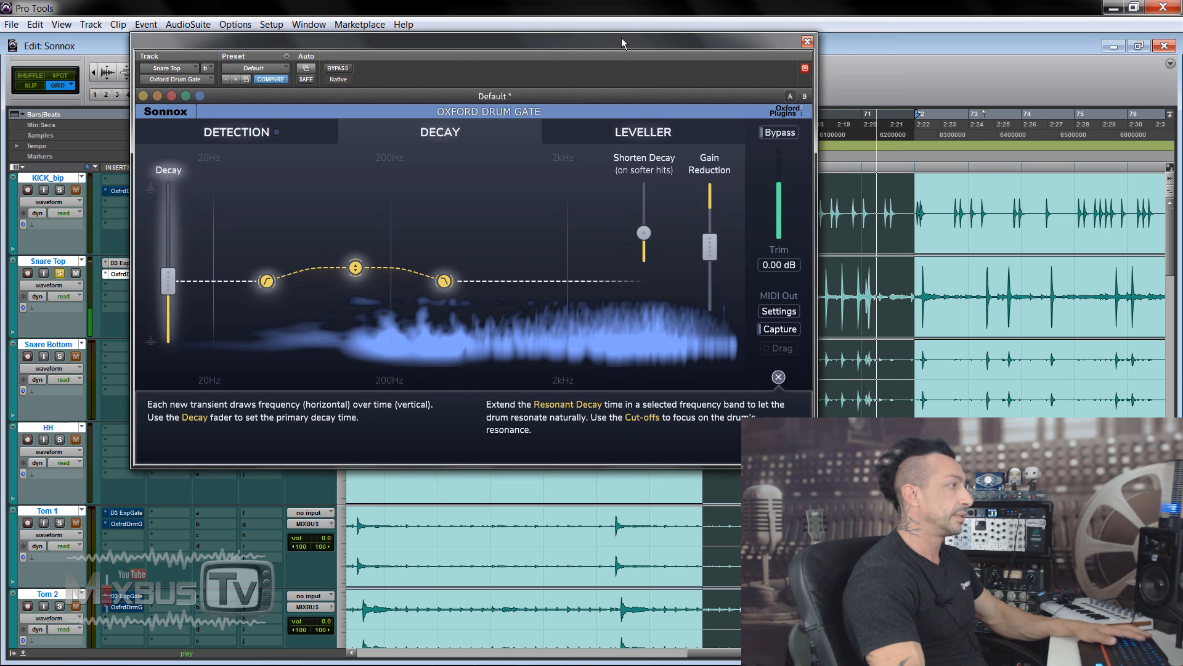
pyautogui.click(808, 42)
# Select bars 71 to 78 across the drum tracks and play the soloed Tom 1 with its Expander/Gate open.
pyautogui.moveTo(655, 441); pyautogui.dragTo(805, 442)
pyautogui.press('t')
pyautogui.hscroll(3, 672, 444)
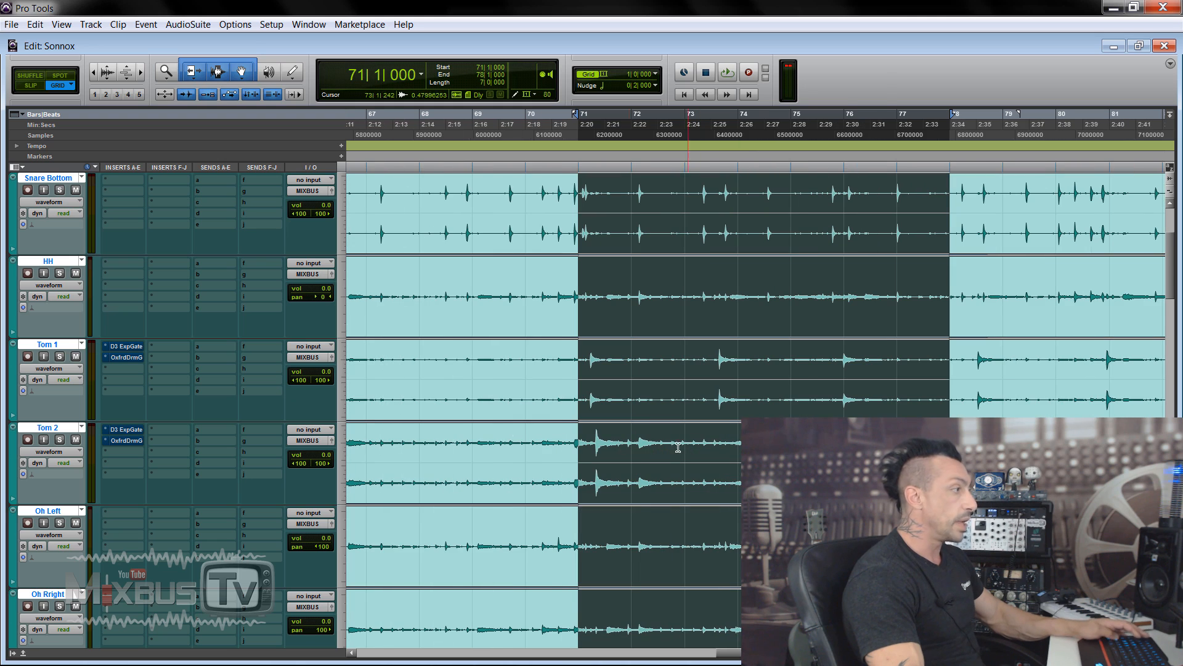
pyautogui.click(126, 345)
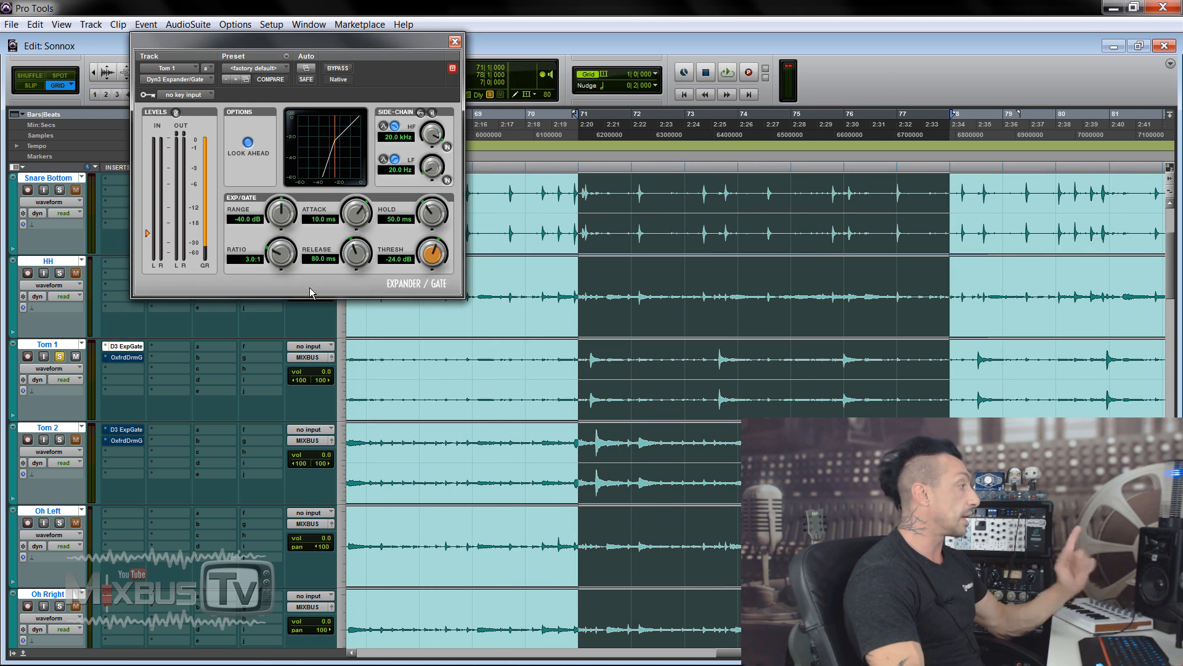
pyautogui.press('space')
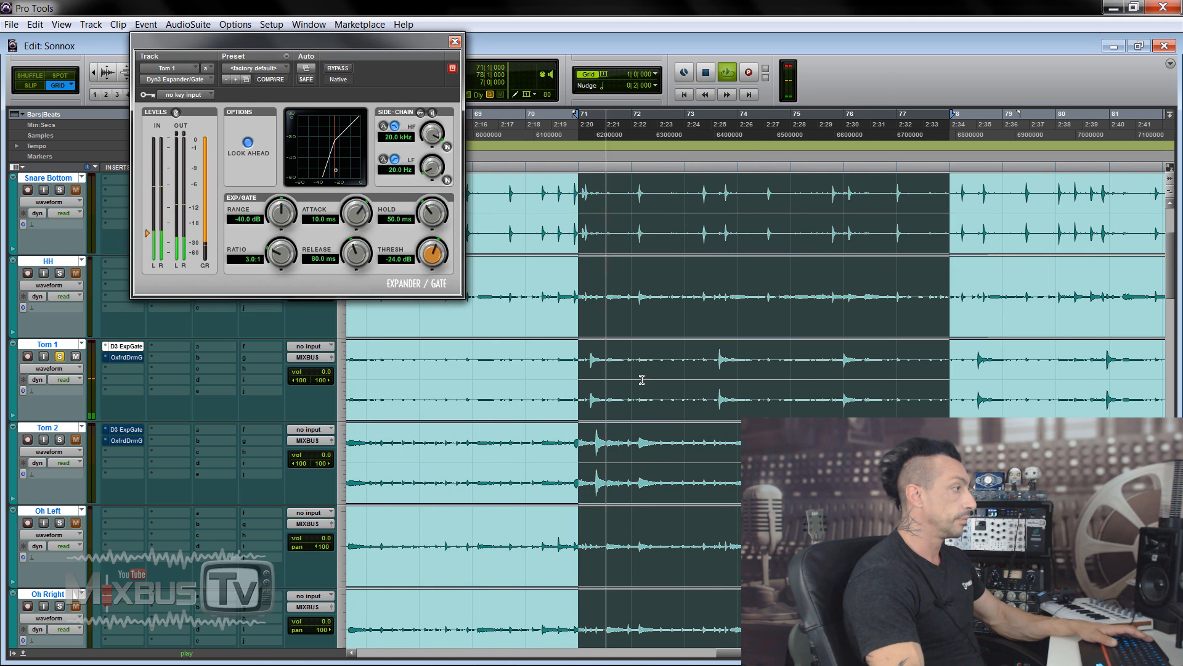
# Narrow the playback selection to bars 73 to 75 around a Tom 1 hit, listen, and stop playback.
pyautogui.click(762, 358)
pyautogui.moveTo(689, 364); pyautogui.dragTo(795, 366)
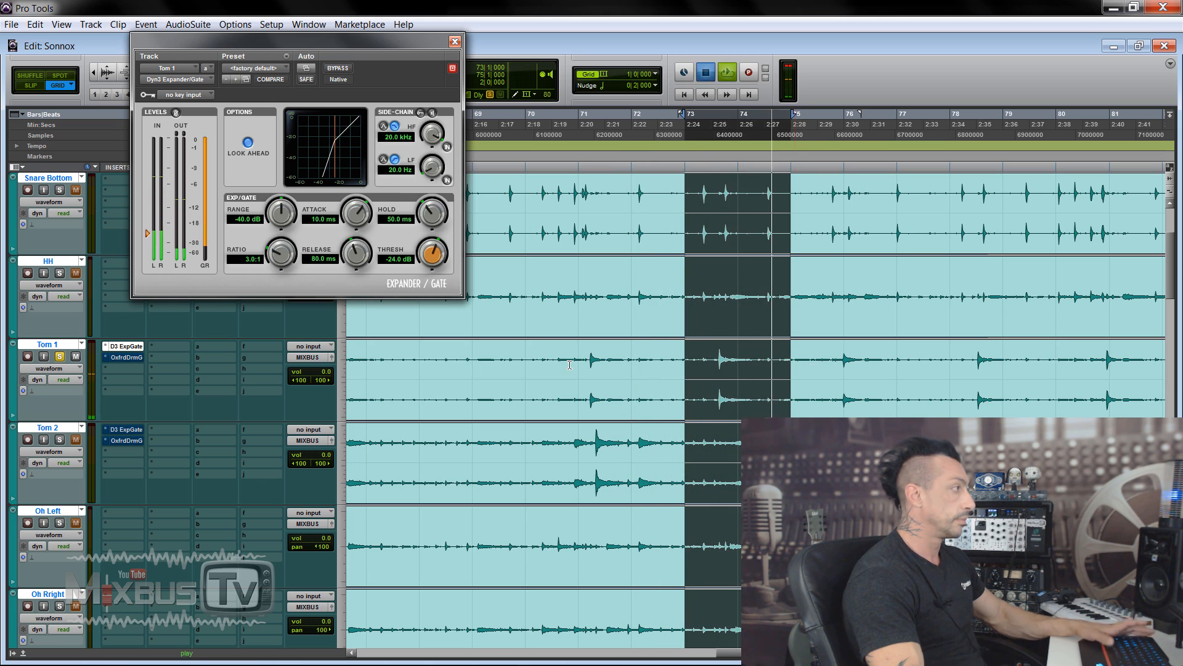
pyautogui.press('space')
# Activate the Oxford Drum Gate on Tom 1 with Tom matching and play the selection through it.
pyautogui.click(128, 357)
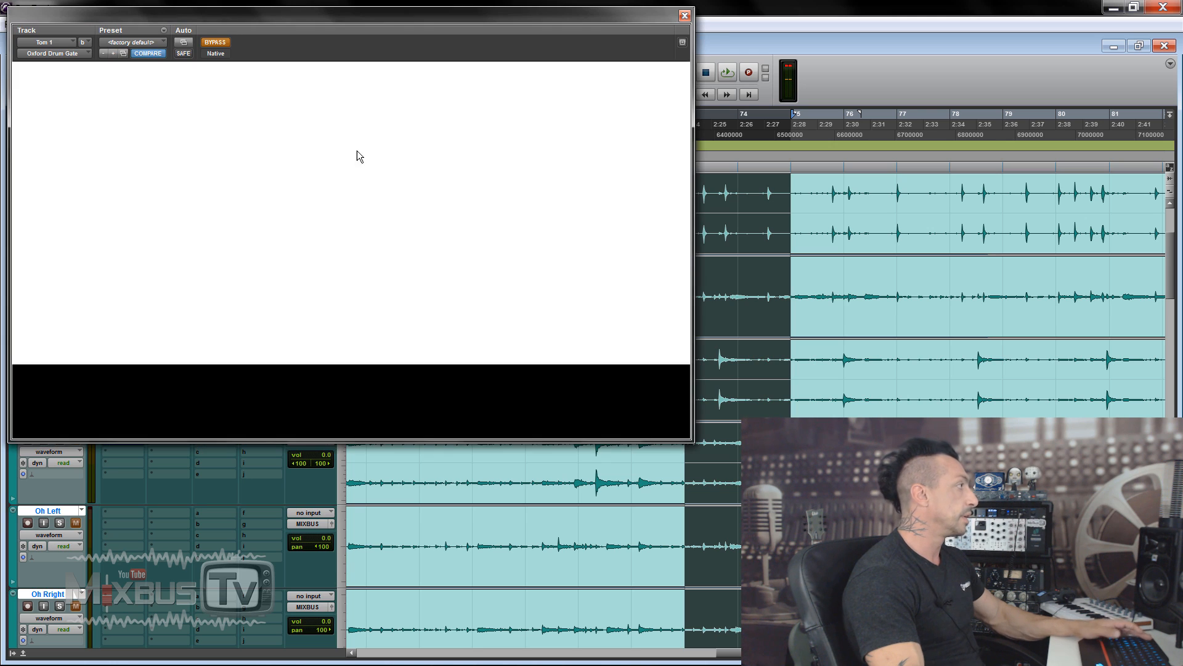
pyautogui.press('space')
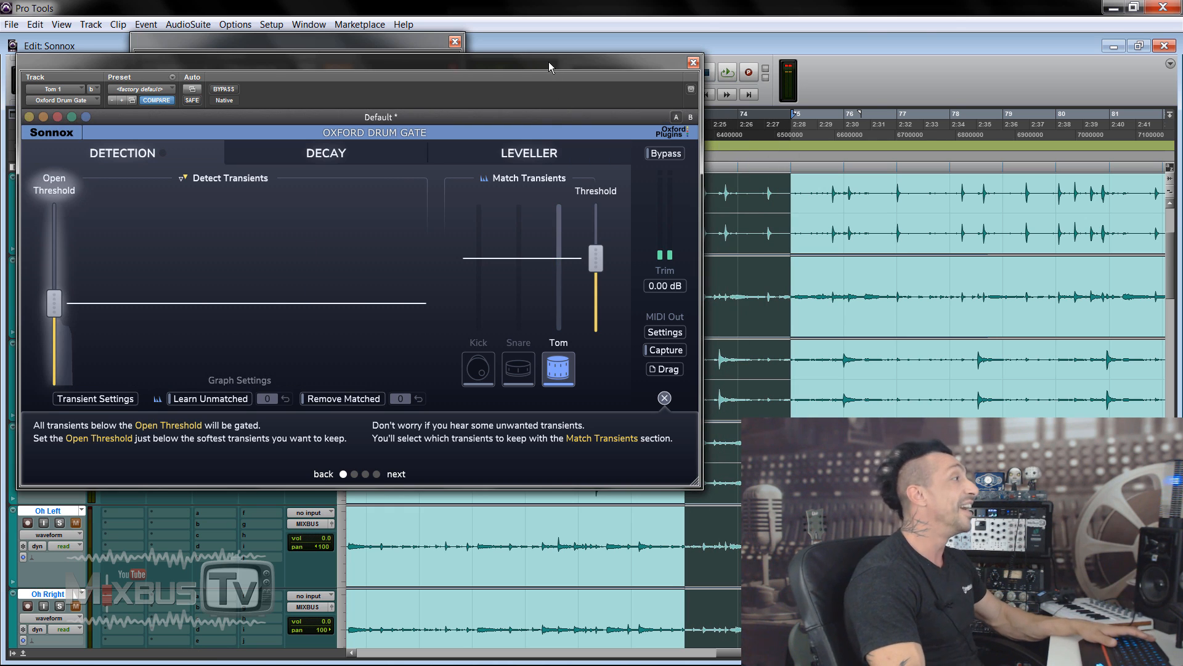
pyautogui.moveTo(549, 62); pyautogui.dragTo(785, 1)
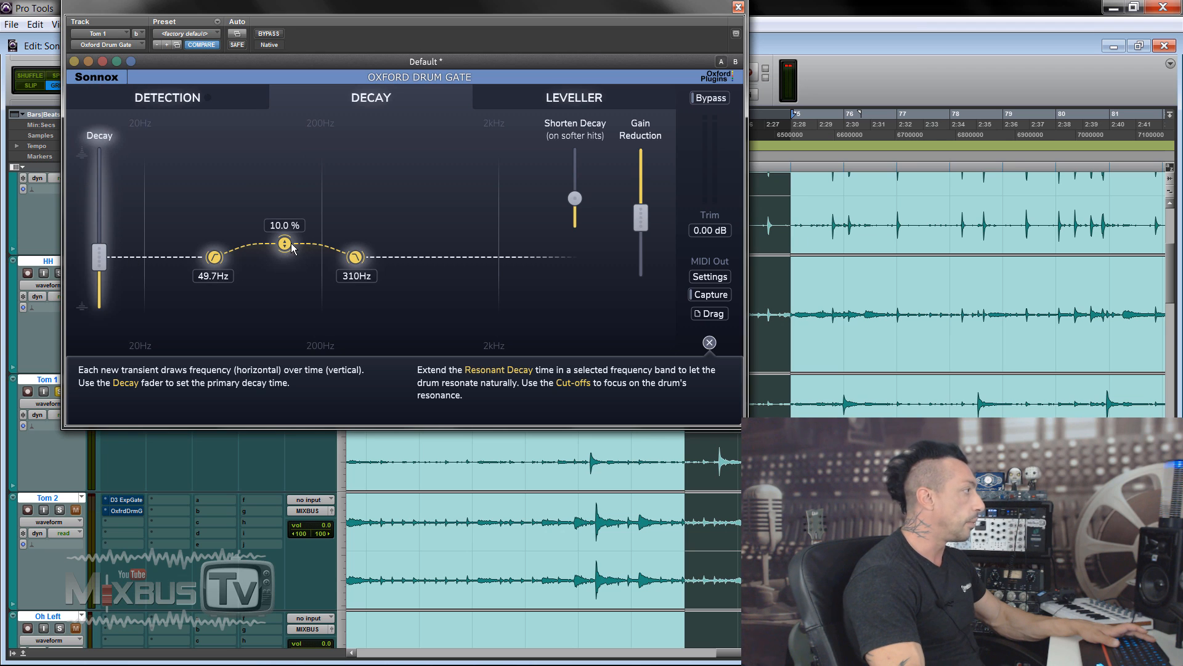
# Set Tom 1's resonant decay to 32.5 %, with the lower cut-off at 46.6 Hz and the upper at about 279 Hz.
pyautogui.moveTo(292, 248); pyautogui.dragTo(292, 218)
pyautogui.press('space')
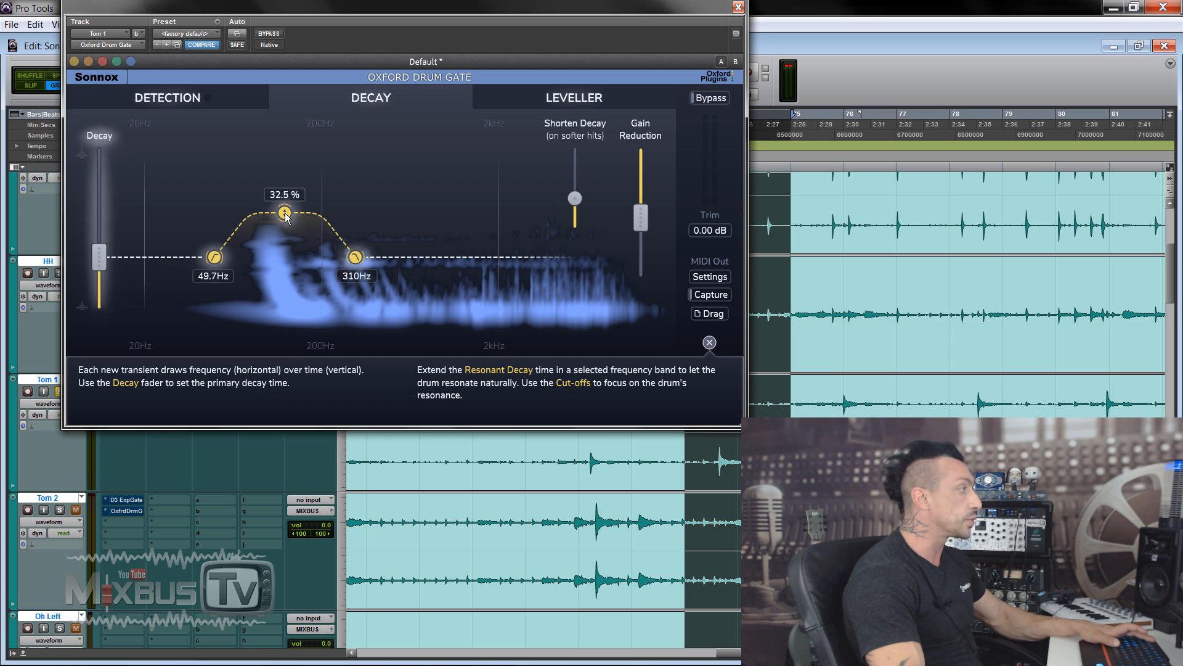
pyautogui.moveTo(360, 262); pyautogui.dragTo(348, 261)
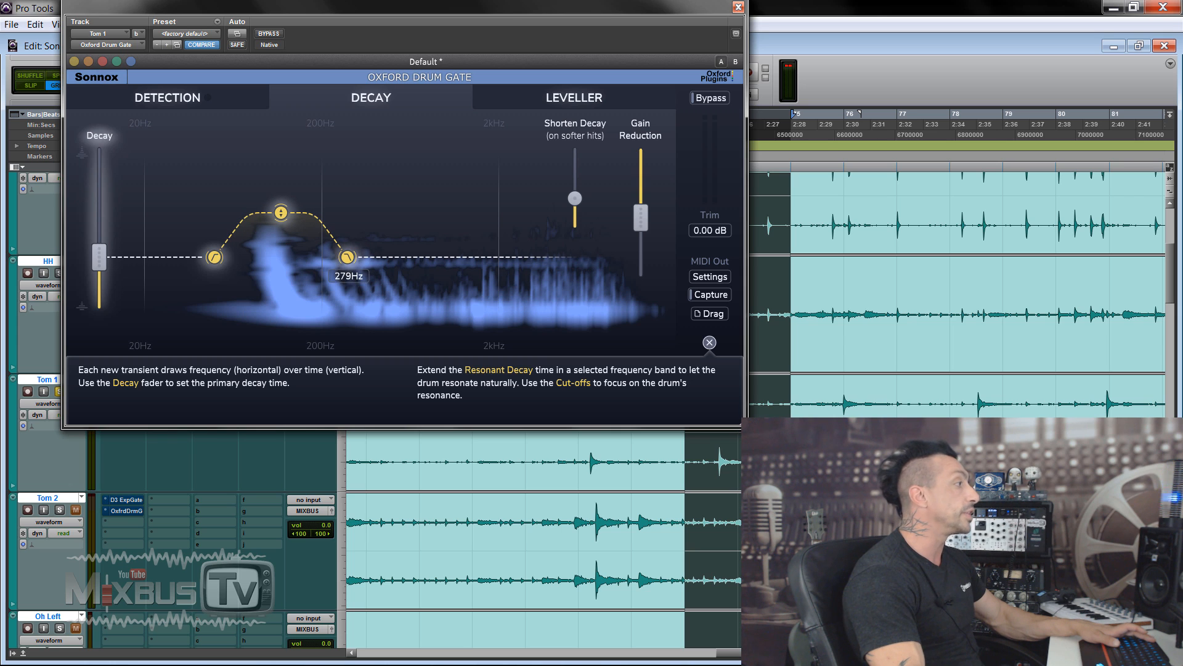
pyautogui.moveTo(213, 259); pyautogui.dragTo(210, 260)
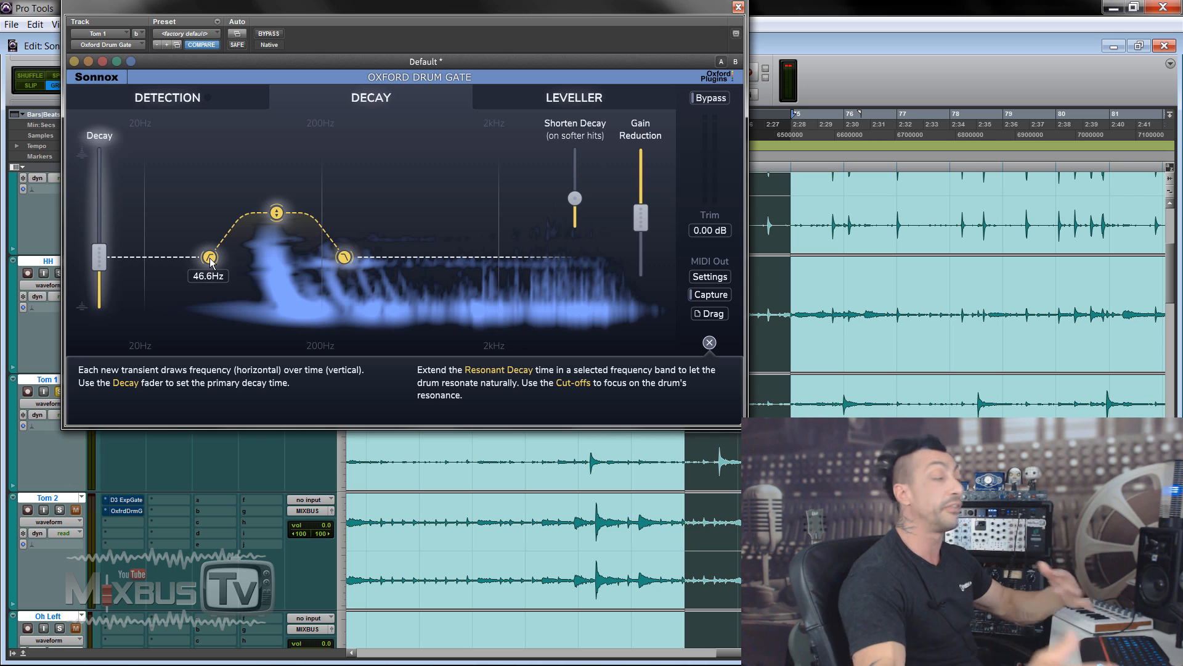
# Set Tom 1's gain reduction to -80.0 dB and play the selection through the Drum Gate.
pyautogui.press('space')
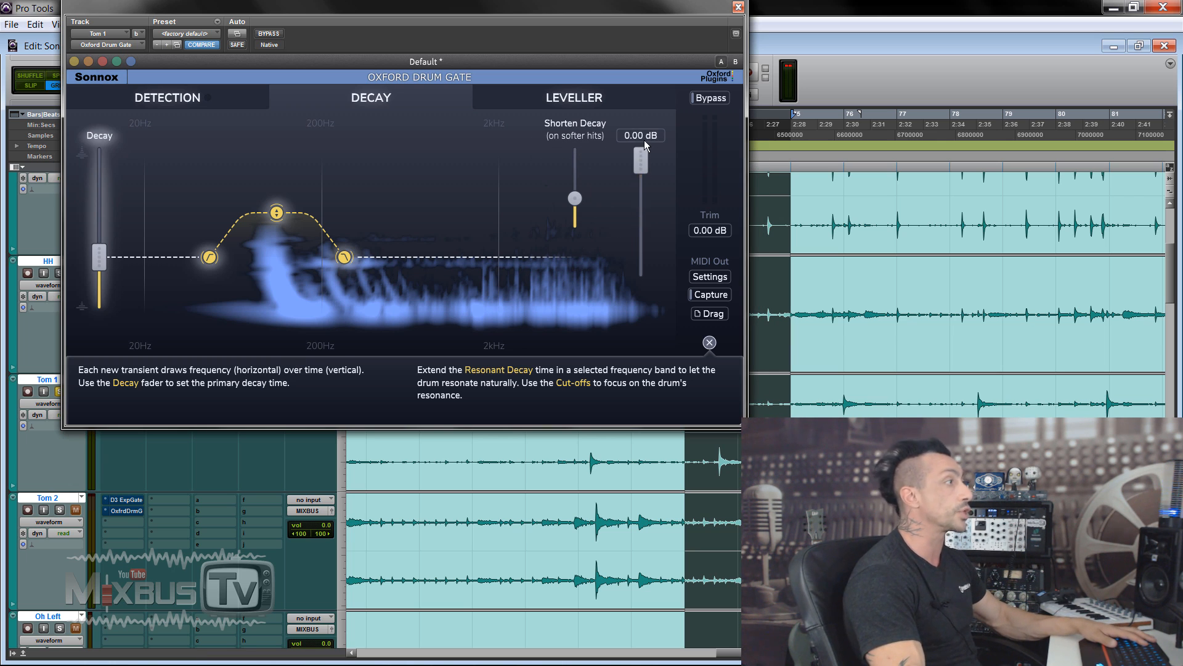
pyautogui.moveTo(642, 165); pyautogui.dragTo(639, 354)
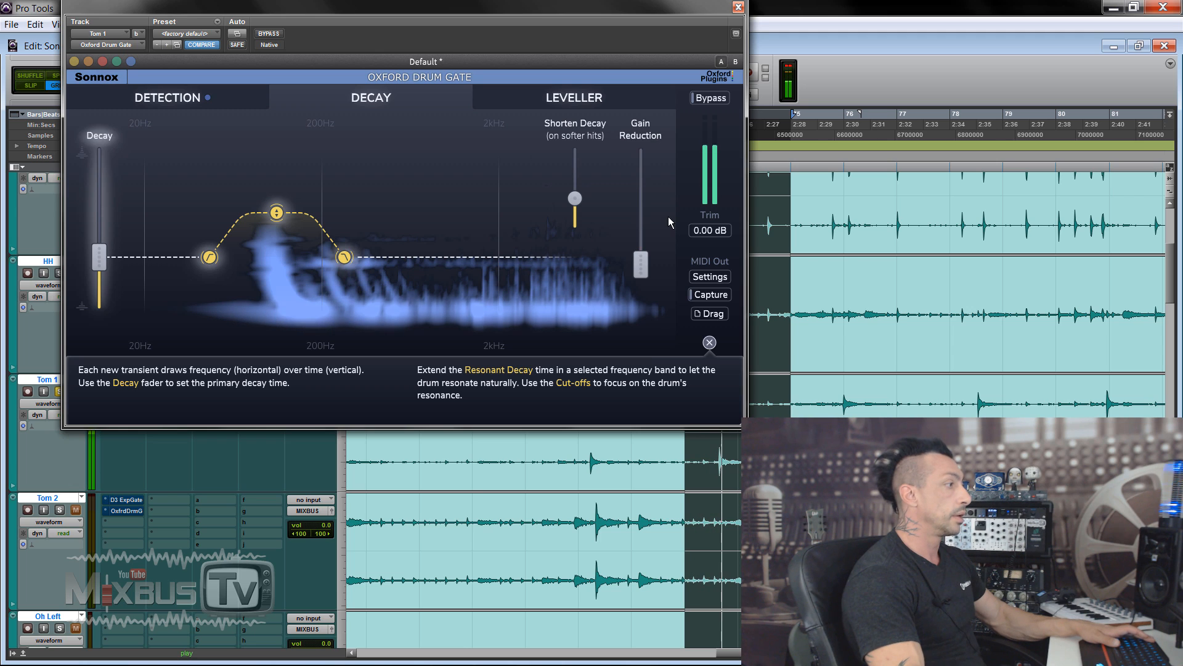
pyautogui.press('space')
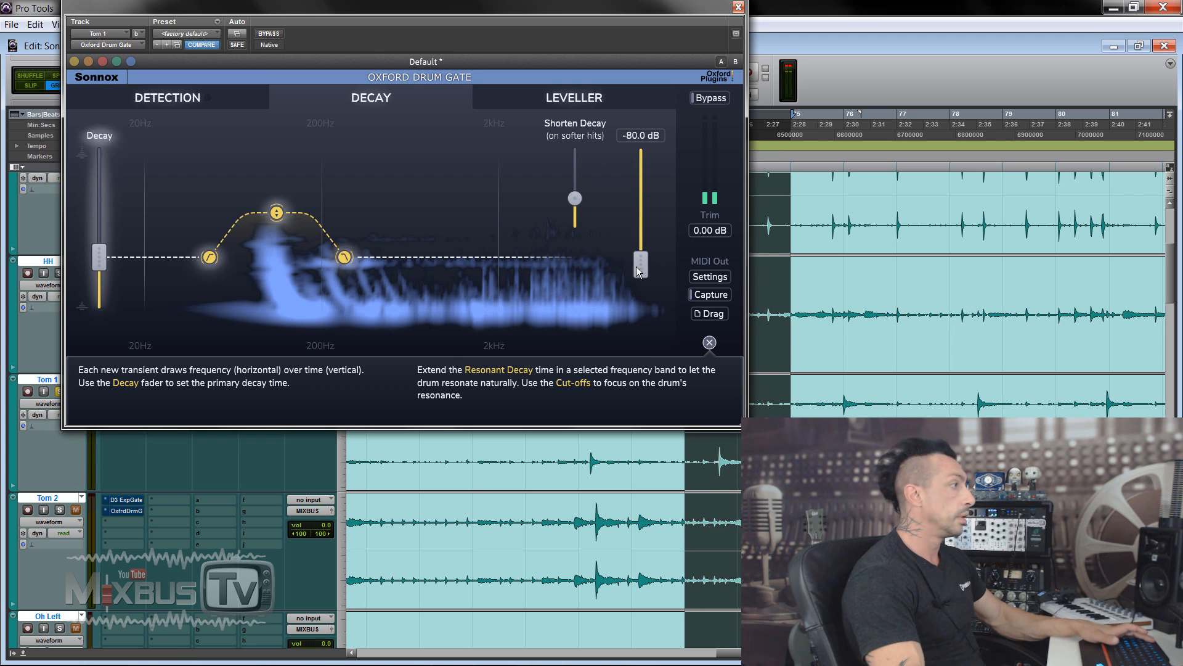
# Ease Tom 1's gain reduction back to a moderate amount, listen to the selection, and close the gate's window.
pyautogui.moveTo(638, 271); pyautogui.dragTo(643, 219)
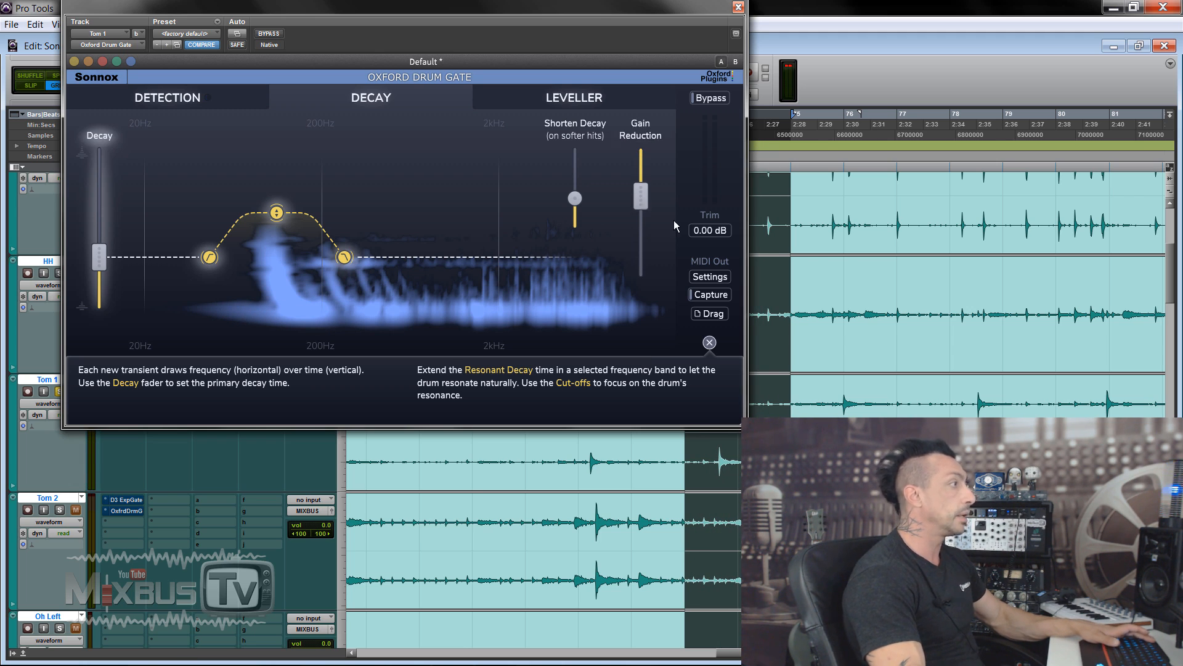
pyautogui.press('space')
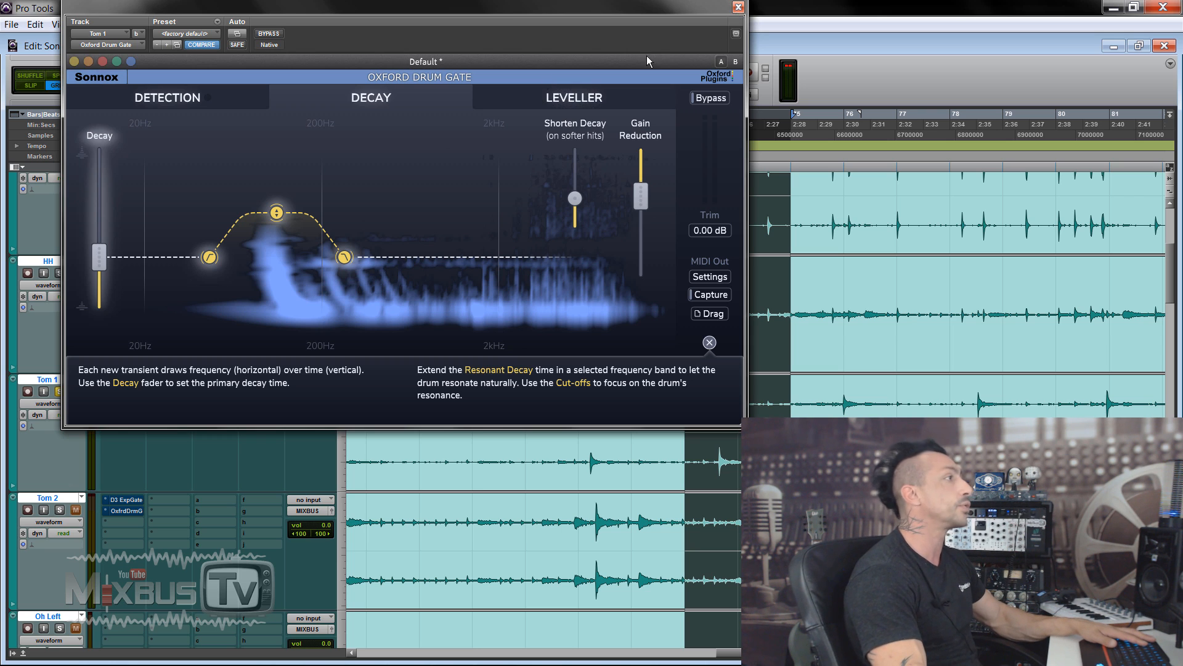
pyautogui.click(738, 7)
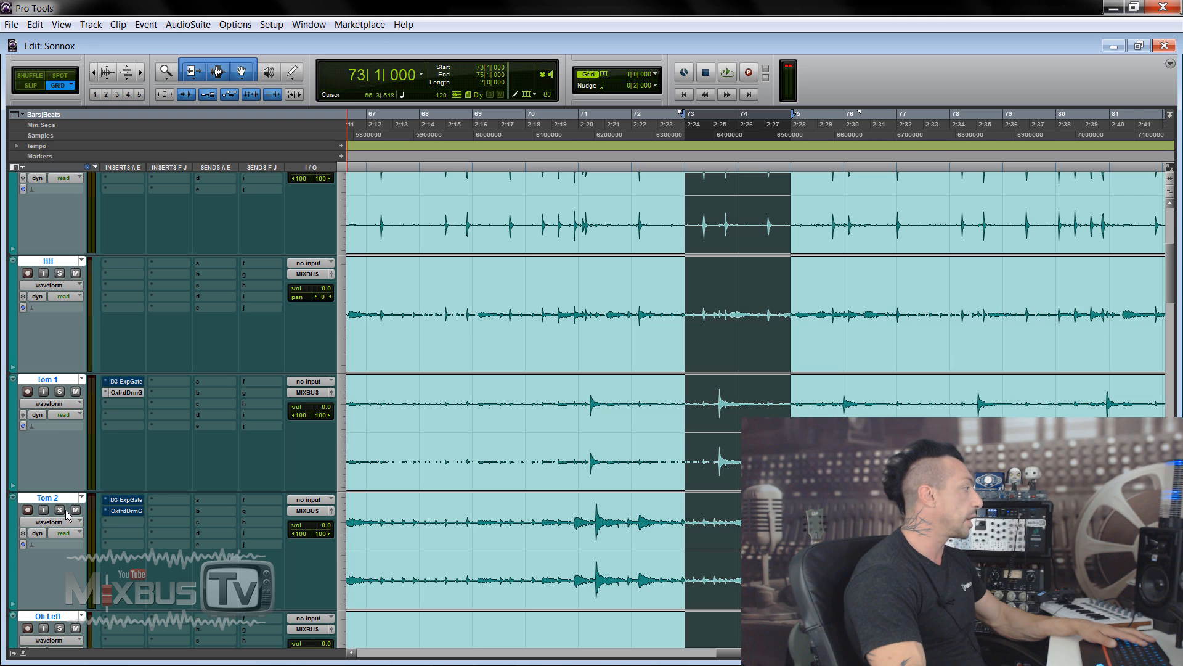
# Activate Tom 2's Expander/Gate with a 10.0 µs attack and play the soloed track over bars 75 to 78.
pyautogui.click(131, 501)
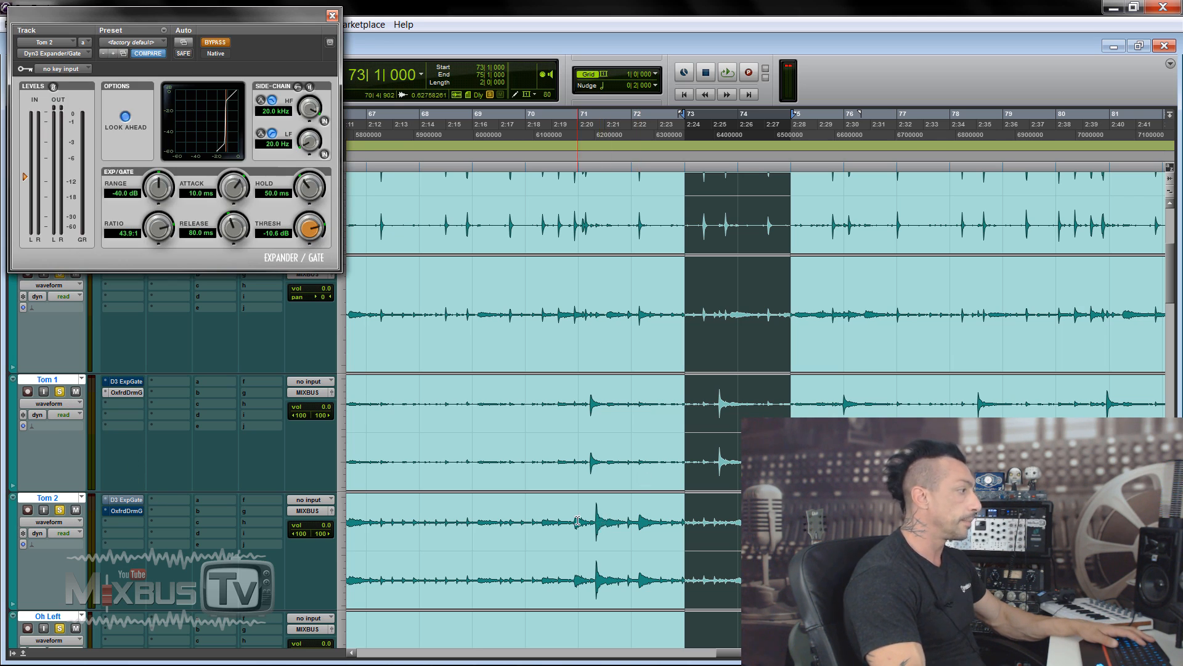
pyautogui.moveTo(574, 516); pyautogui.dragTo(725, 515)
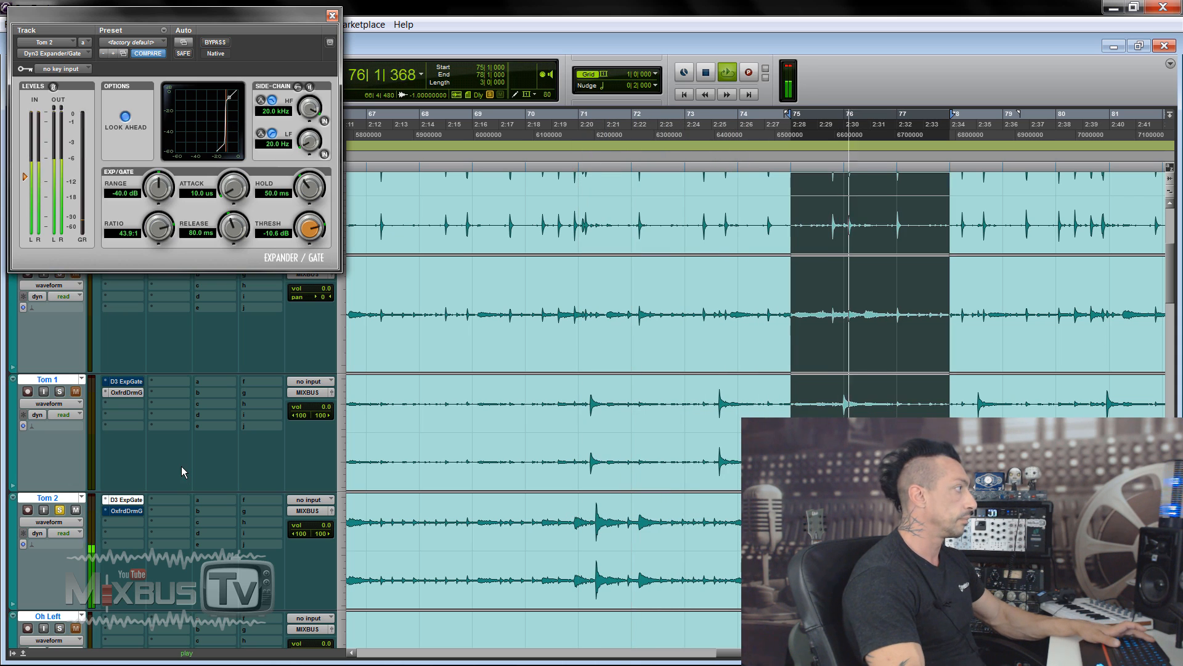
pyautogui.press('space')
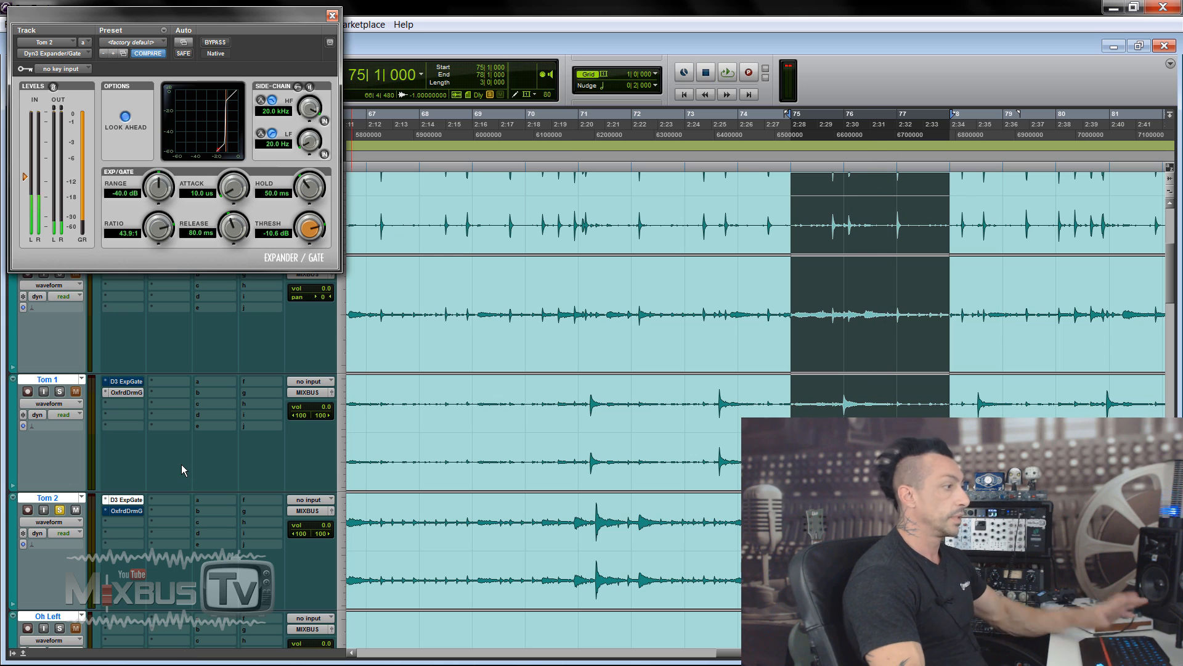
# Replace Tom 2's active Expander/Gate with the Oxford Drum Gate, using Tom matching, and play the selection through it.
pyautogui.keyDown('ctrl'); pyautogui.click(119, 500); pyautogui.keyUp('ctrl')
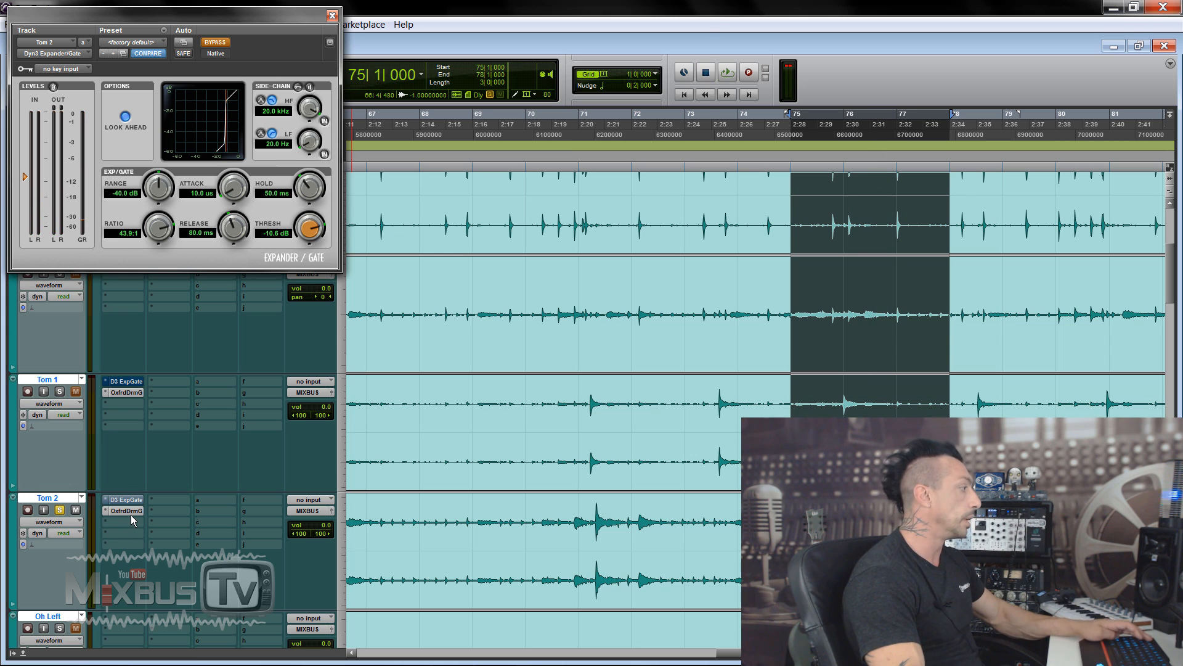
pyautogui.click(130, 511)
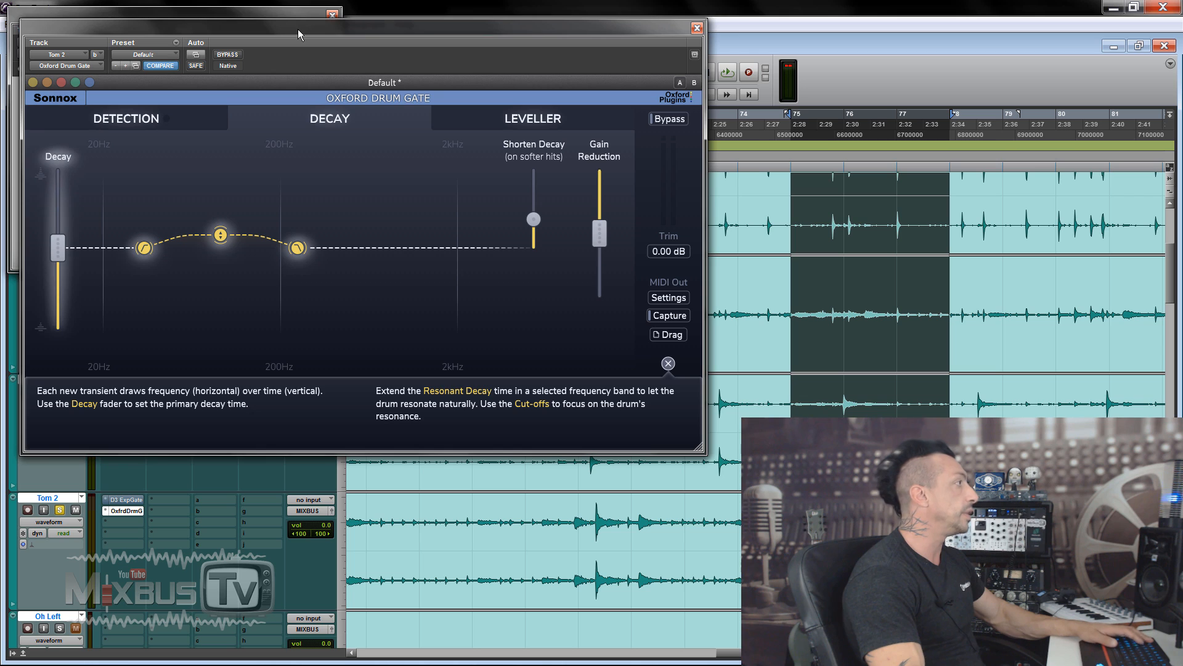
pyautogui.moveTo(301, 30); pyautogui.dragTo(315, 29)
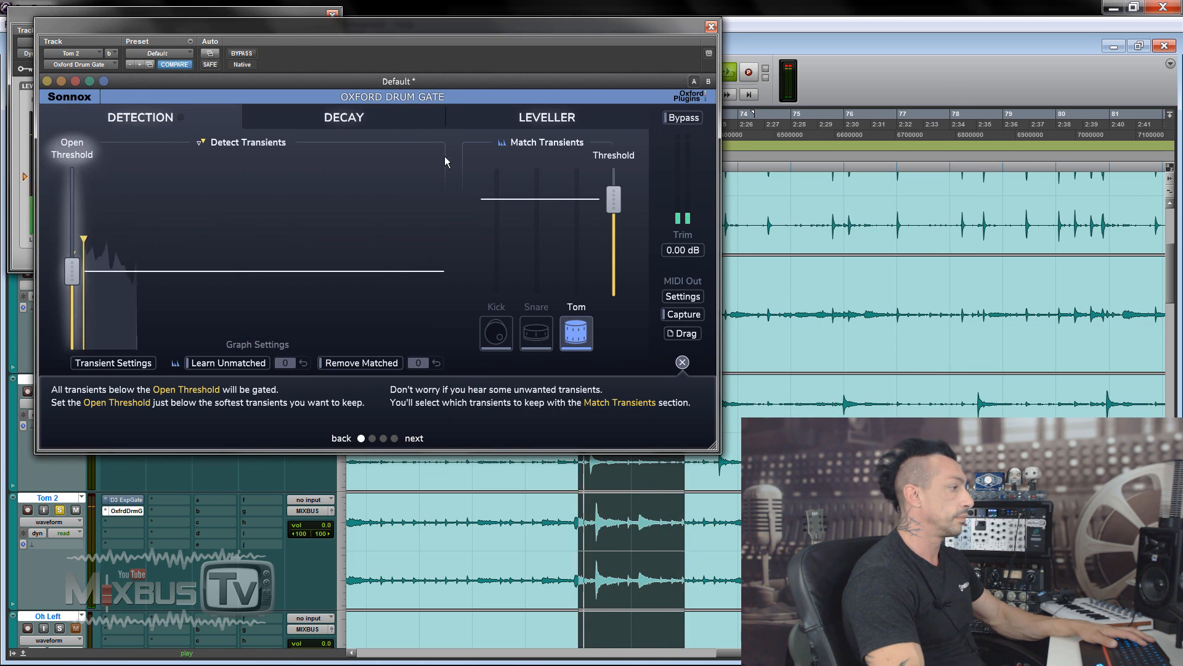
pyautogui.press('space')
# Play Tom 2's bars 75 to 77 to compare the Expander/Gate with the Drum Gate, leaving only the Drum Gate active.
pyautogui.moveTo(791, 392); pyautogui.dragTo(950, 395)
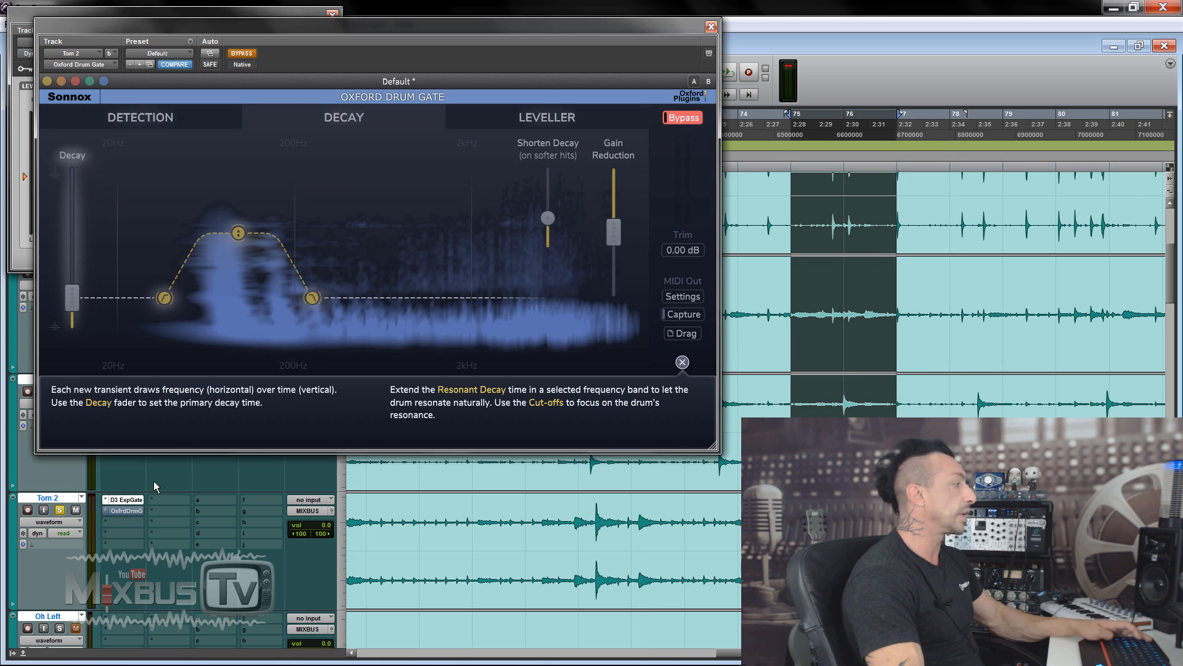
pyautogui.press('space')
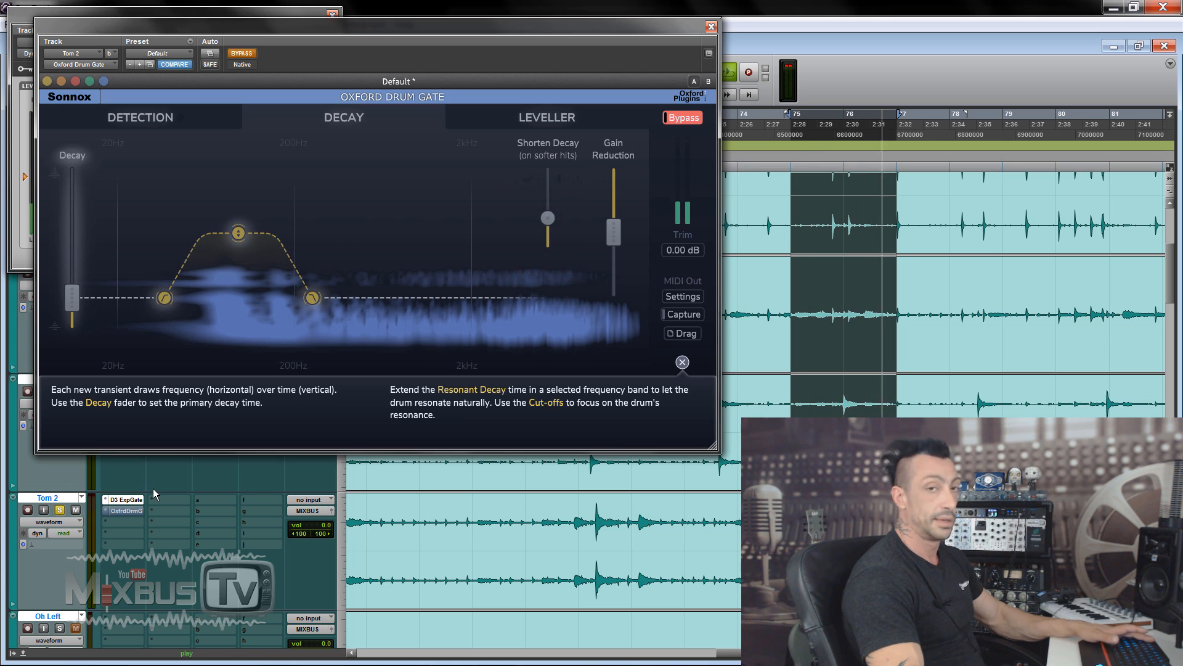
pyautogui.keyDown('ctrl'); pyautogui.click(137, 514); pyautogui.keyUp('ctrl')
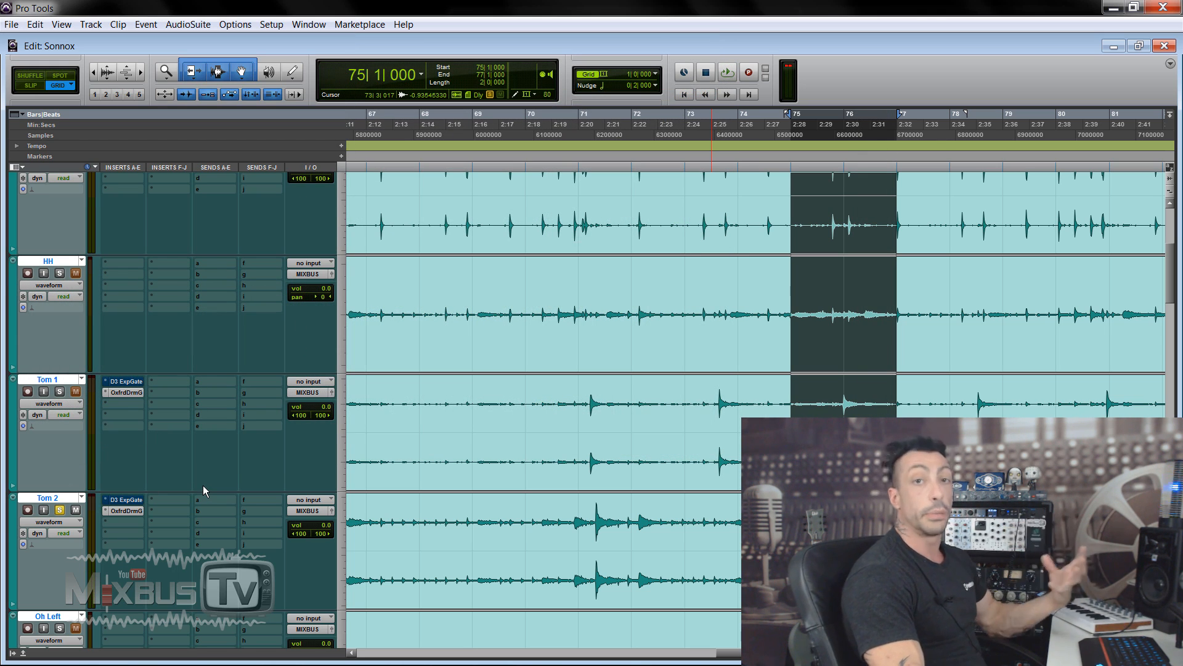
# Reopen Tom 1's Oxford Drum Gate and display its MIDI Out channel and note settings.
pyautogui.scroll(-3, 203, 487)
pyautogui.scroll(-3, 205, 475)
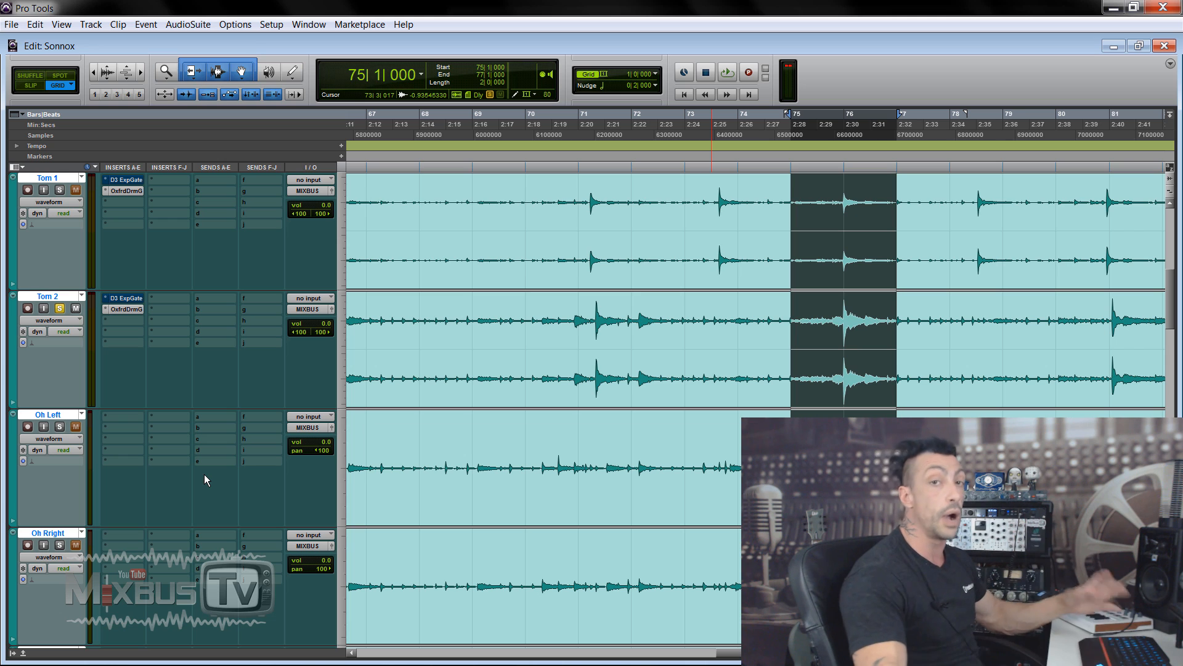
pyautogui.press('r')
pyautogui.press('r')
pyautogui.press('r')
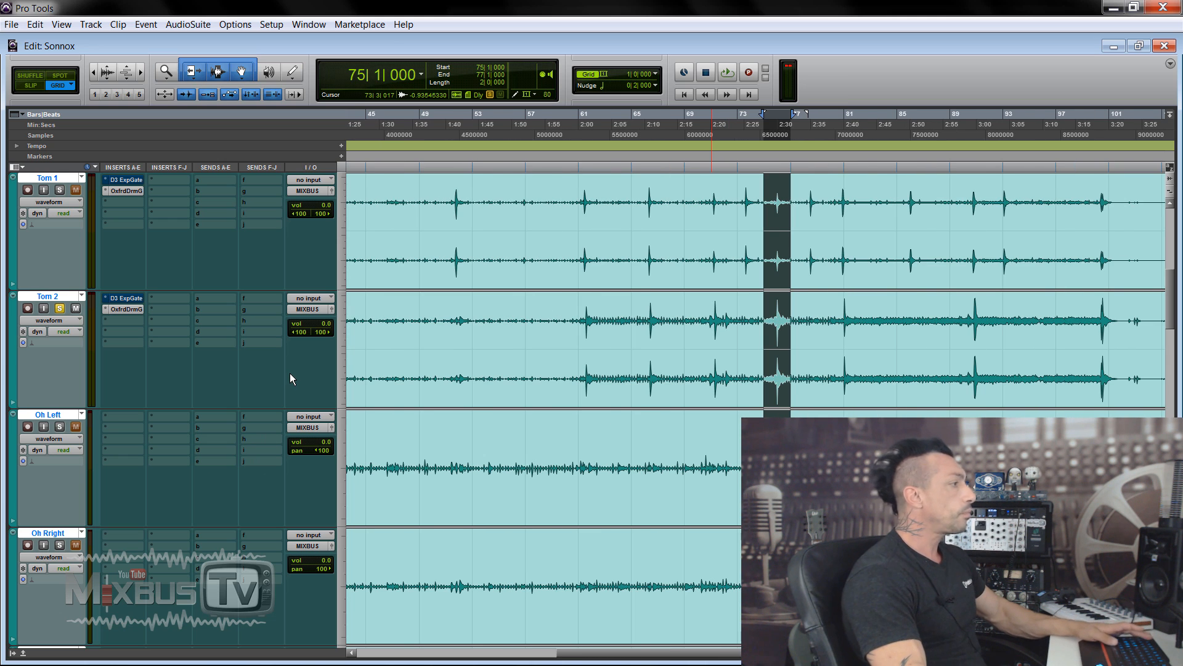
pyautogui.scroll(3, 290, 371)
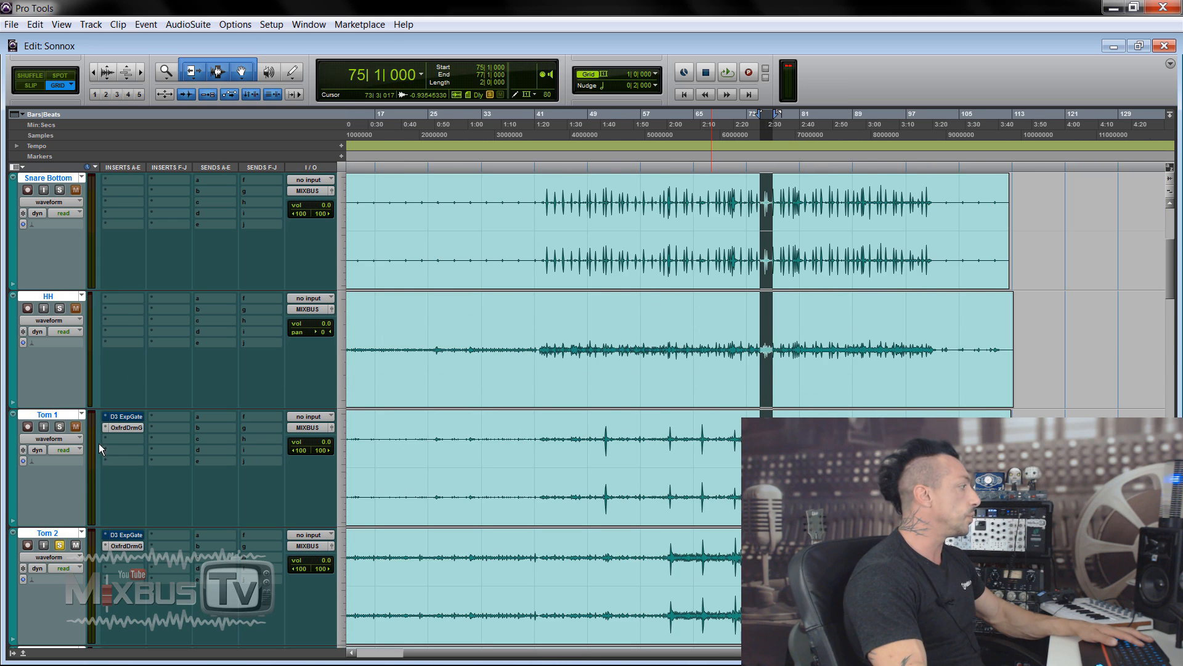
pyautogui.press('t')
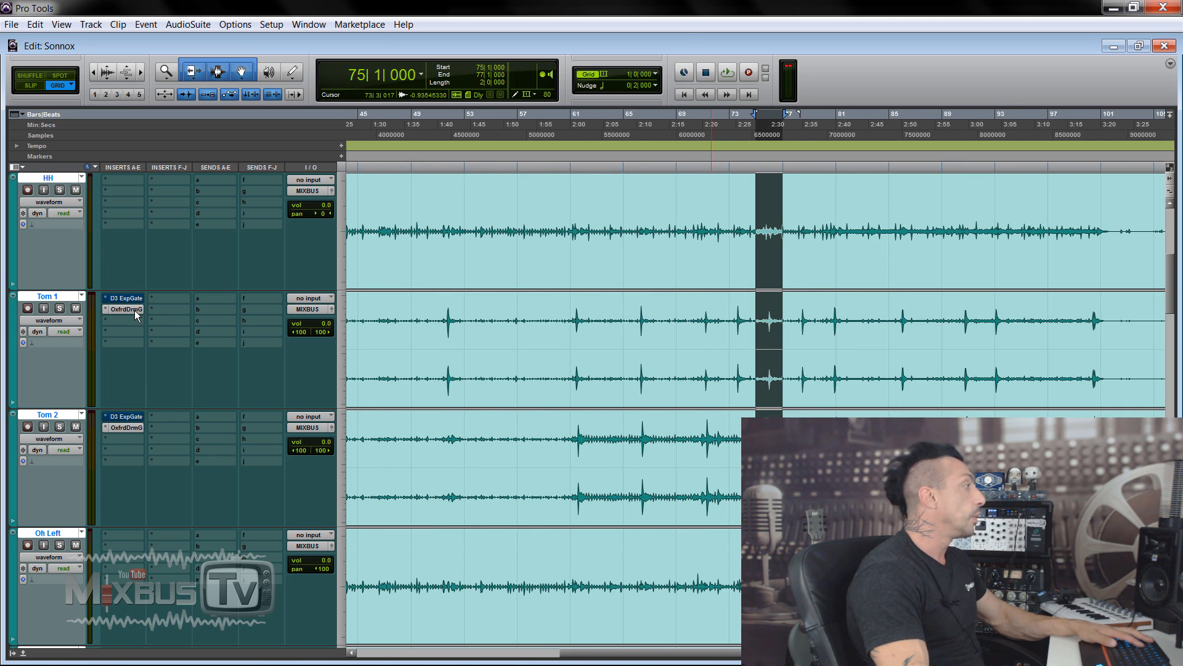
pyautogui.click(135, 309)
pyautogui.moveTo(545, 36); pyautogui.dragTo(599, 38)
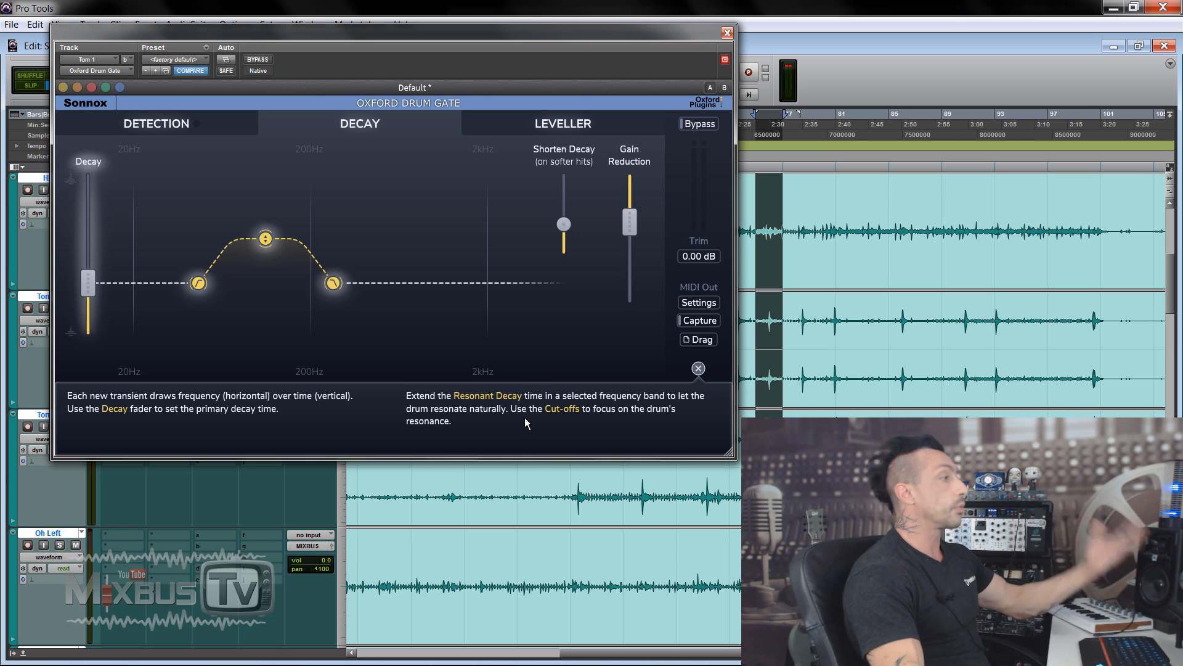
pyautogui.click(698, 302)
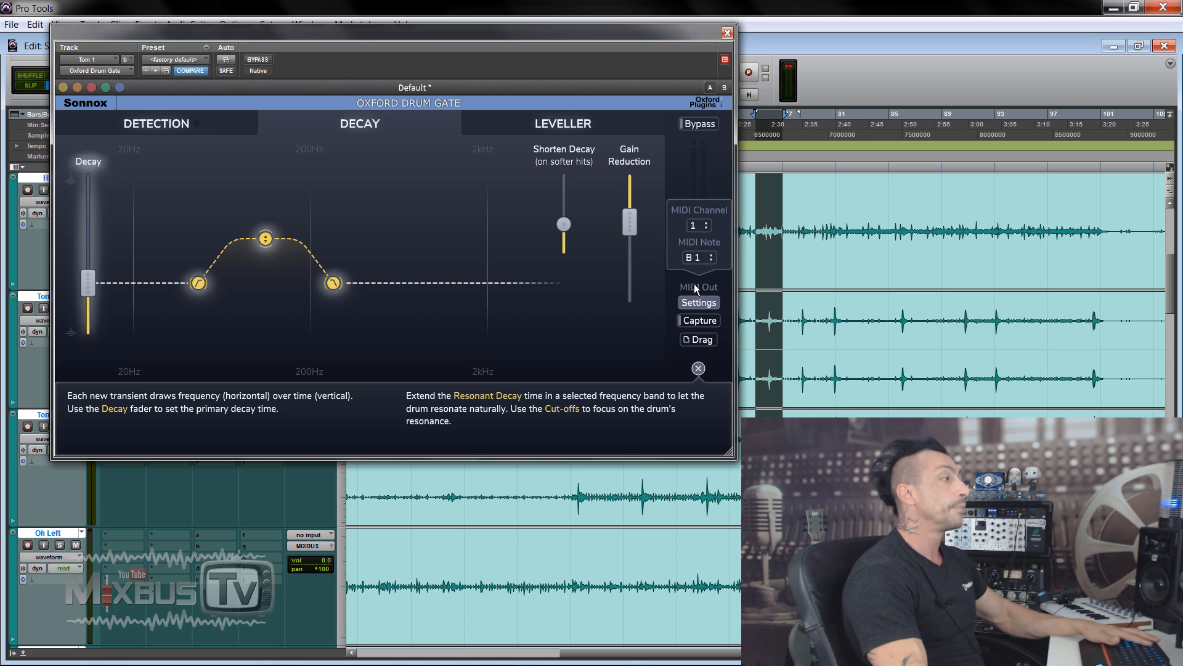
# Capture Tom 1's hits as MIDI and import them into the session as a new MIDI track at Session Start.
pyautogui.click(693, 320)
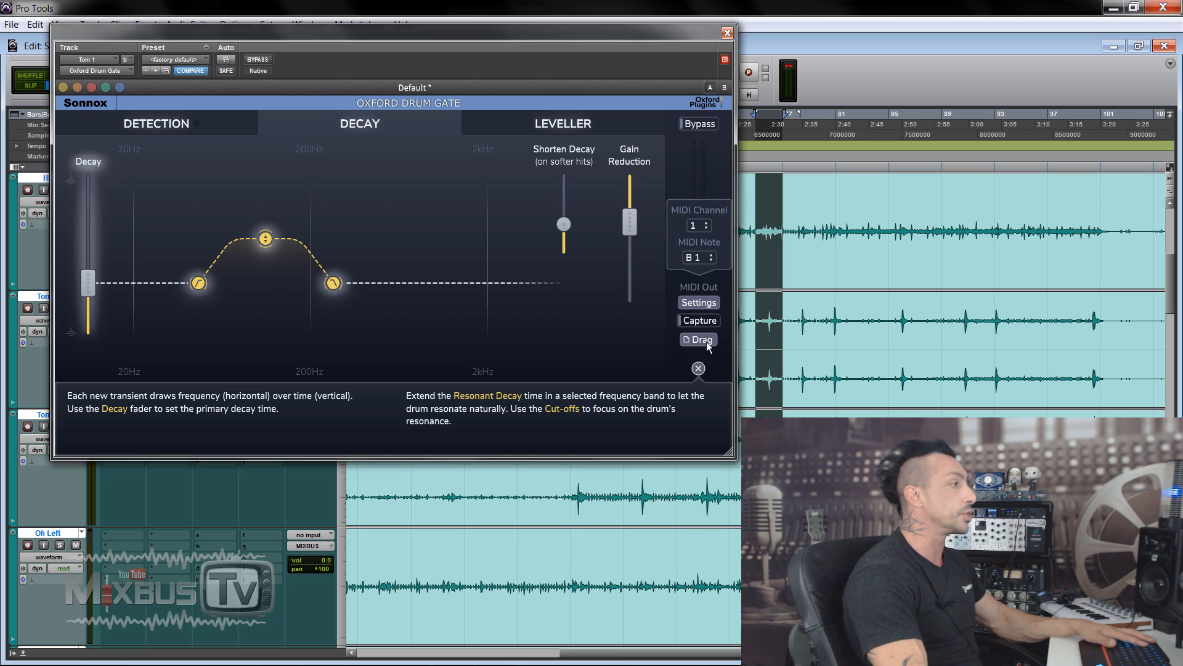
pyautogui.click(13, 652)
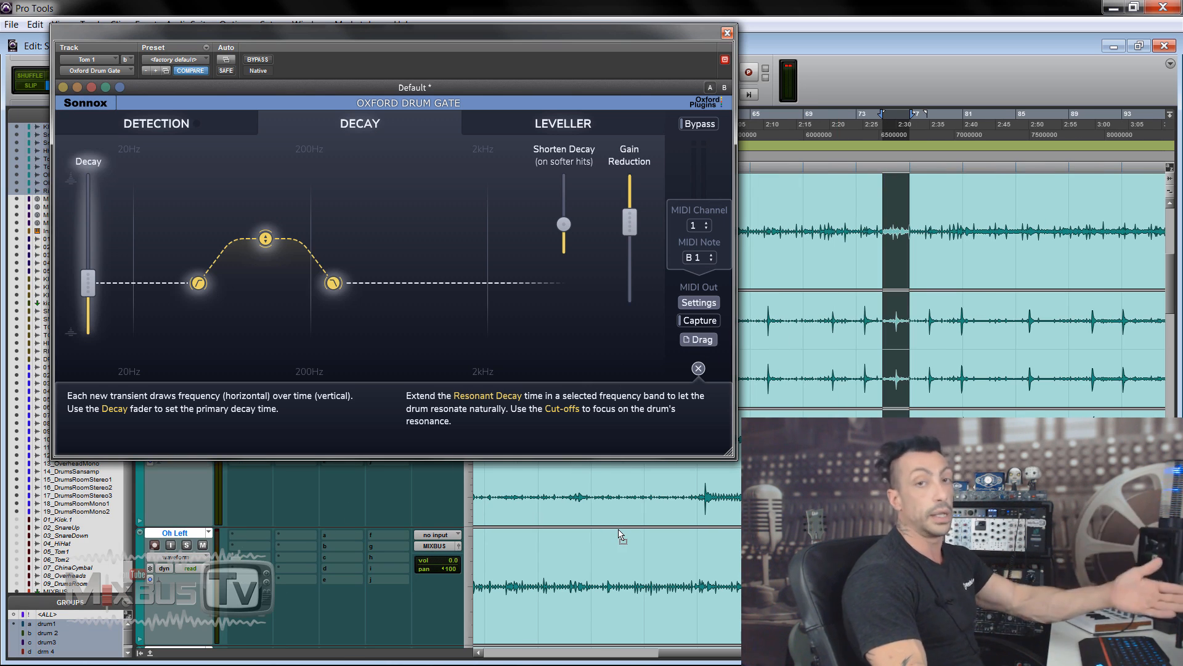
pyautogui.moveTo(77, 493); pyautogui.dragTo(77, 493)
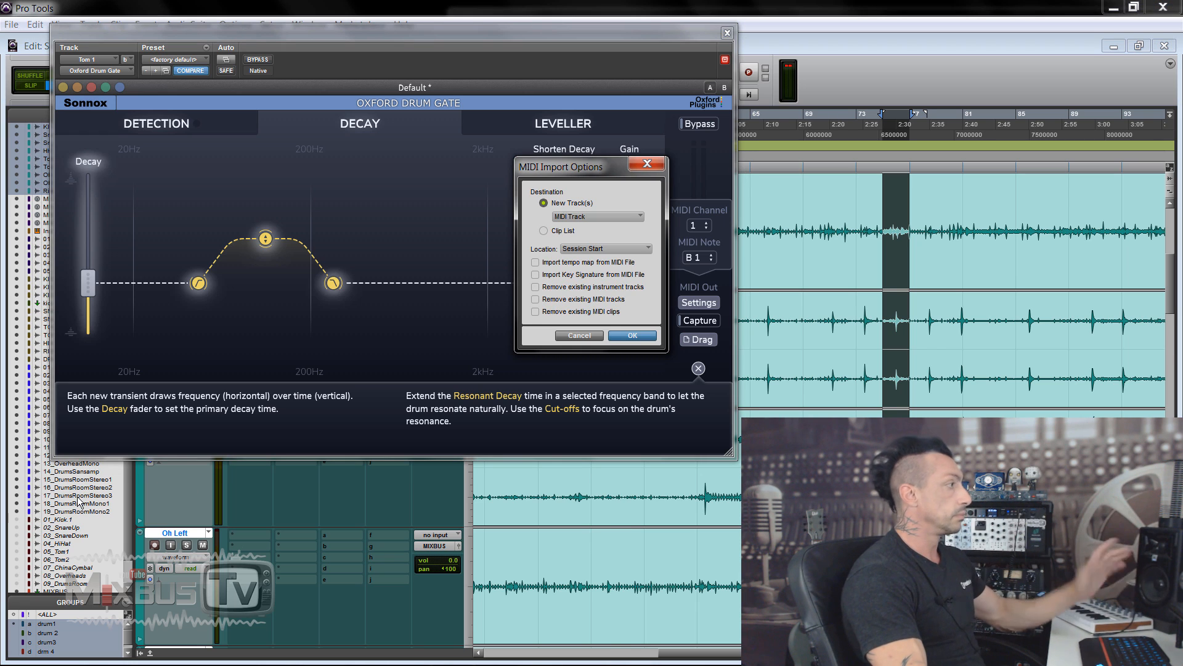
pyautogui.click(630, 336)
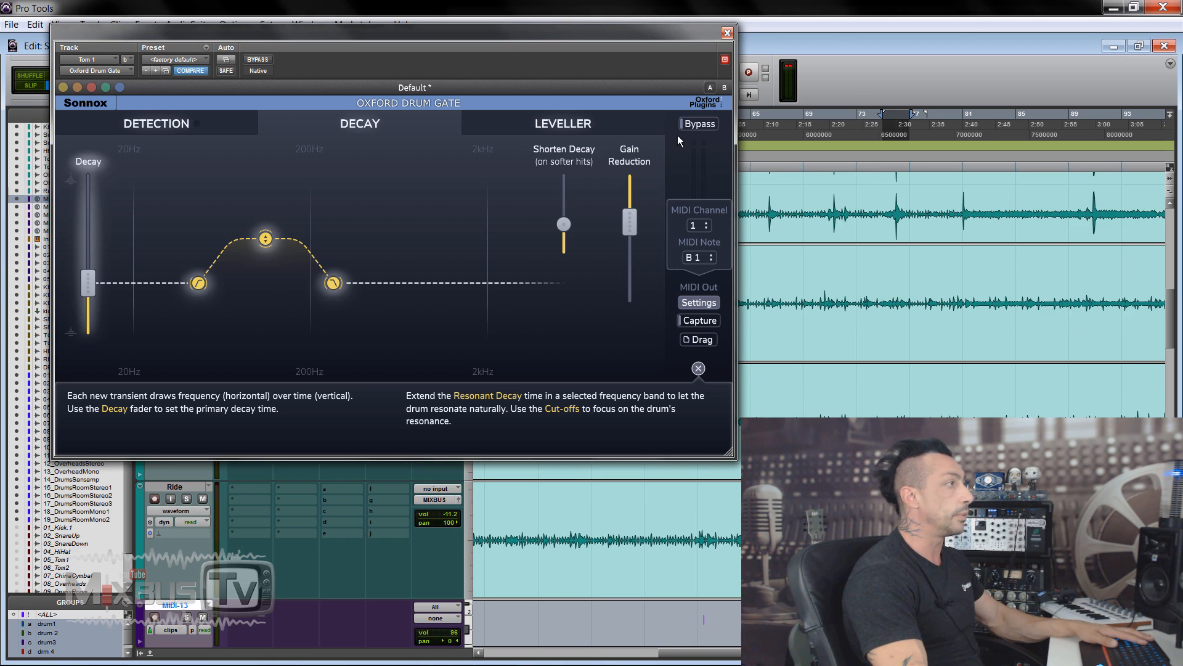
# Delete the newly imported MIDI-13 track and close the Drum Gate window.
pyautogui.scroll(-2, 393, 552)
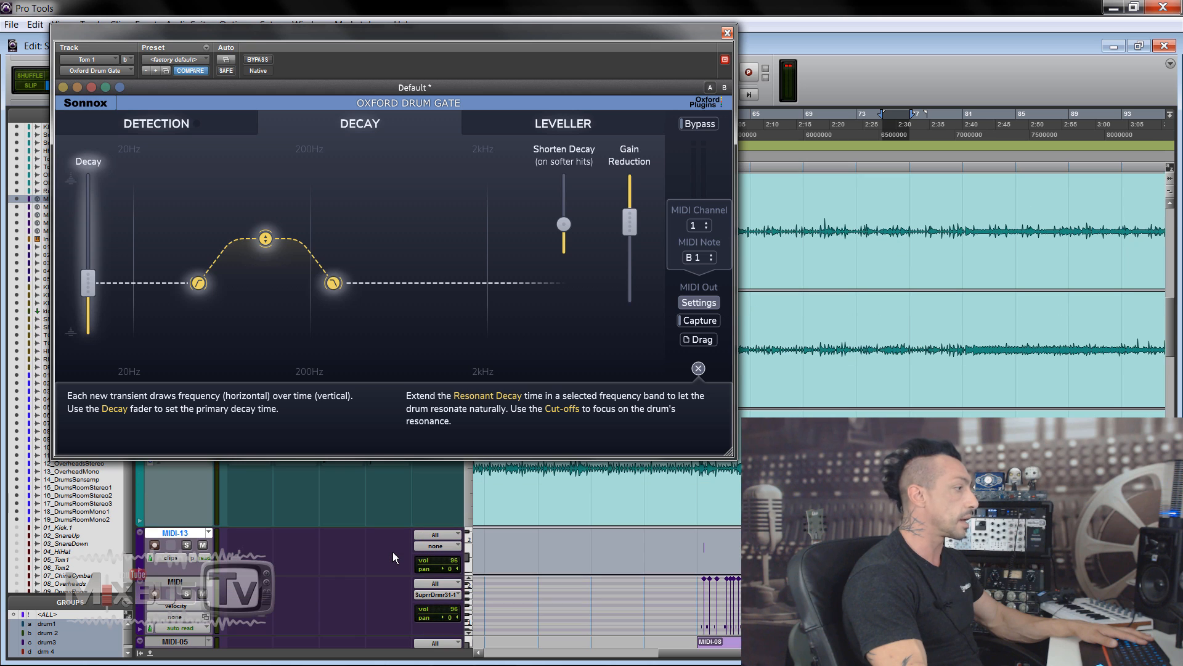
pyautogui.rightClick(163, 537)
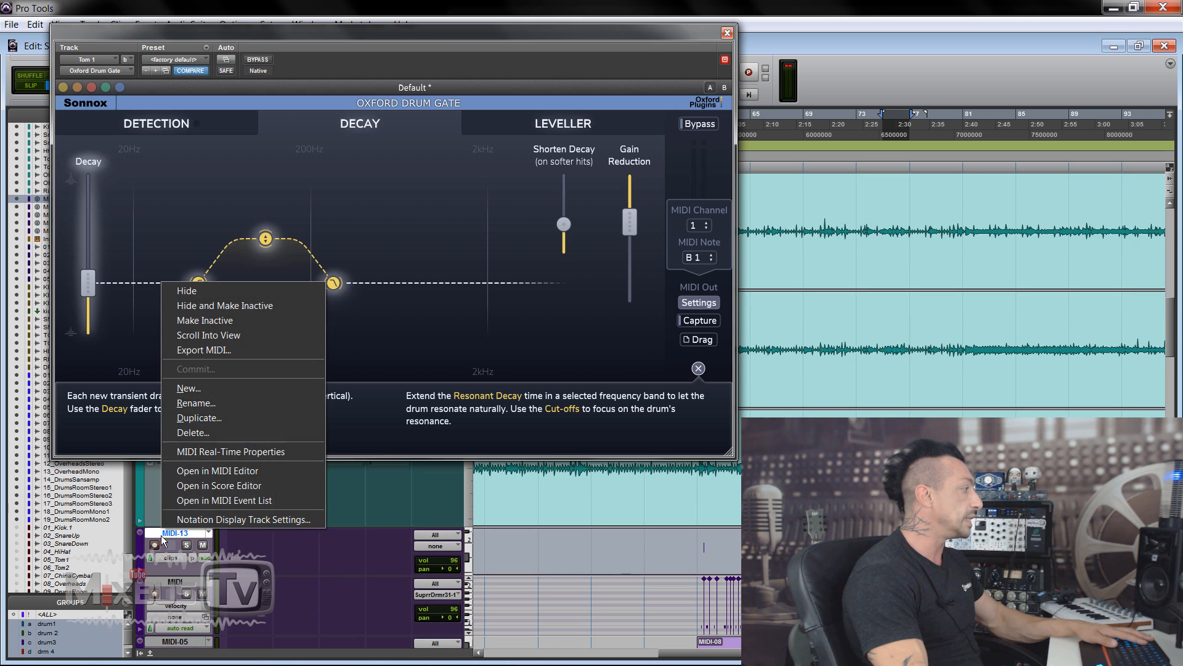
pyautogui.click(192, 432)
pyautogui.click(679, 281)
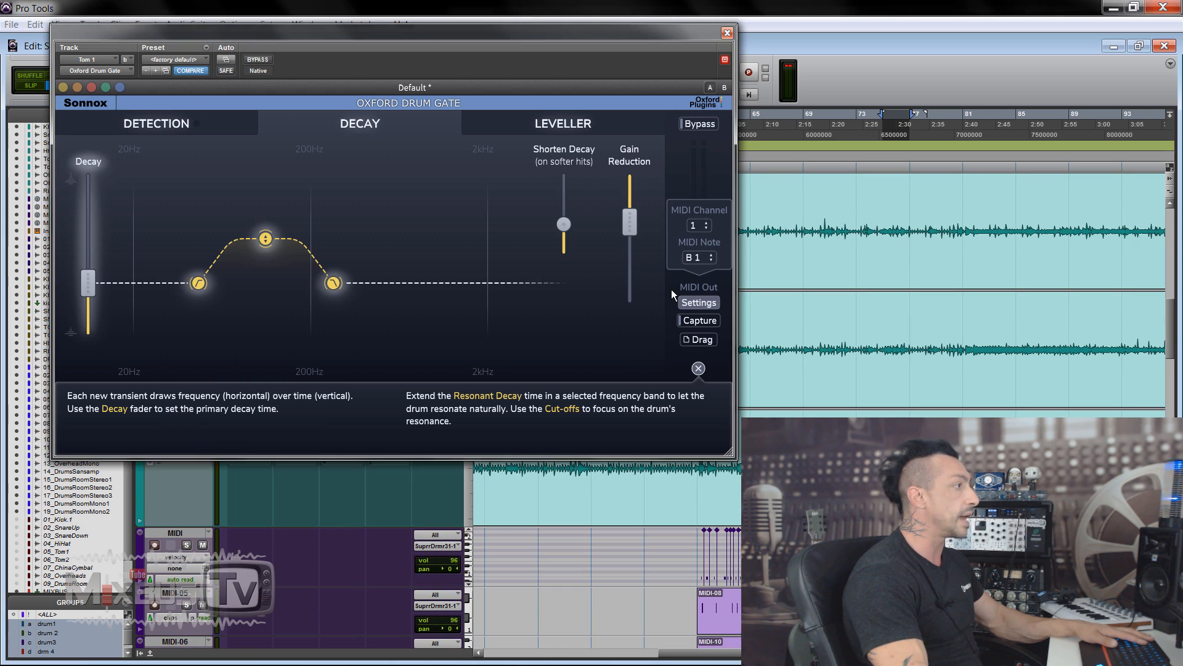
pyautogui.click(728, 34)
# Solo the grouped live drum tracks, starting from Snare Top.
pyautogui.press('r')
pyautogui.press('r')
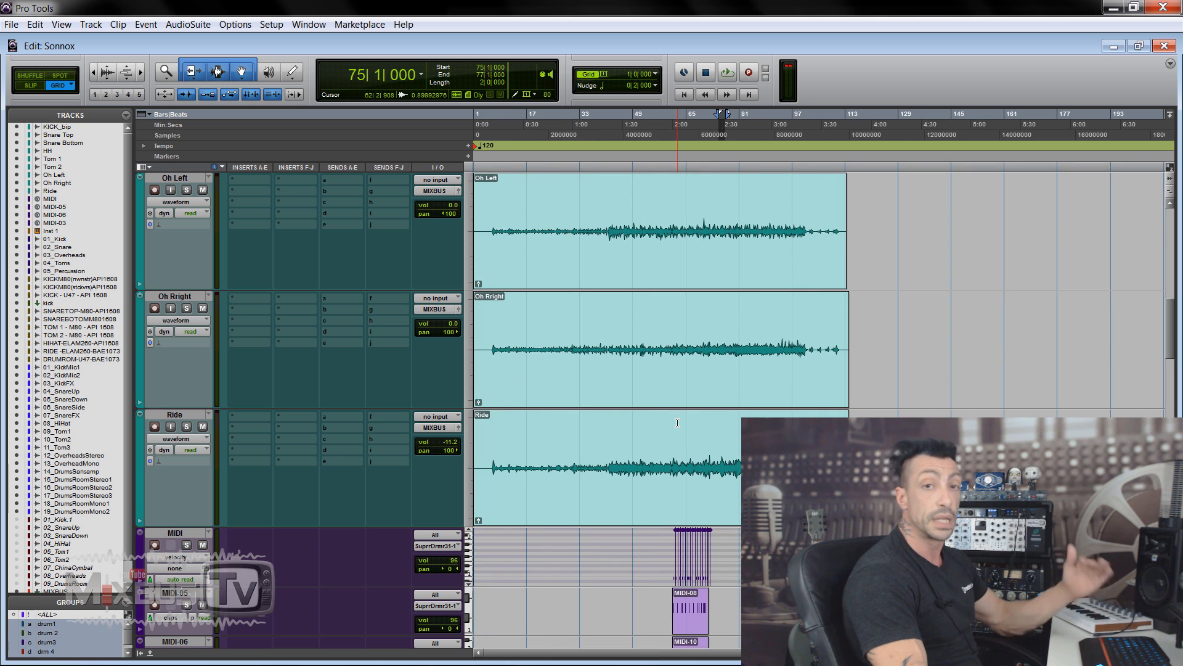
pyautogui.scroll(10, 677, 423)
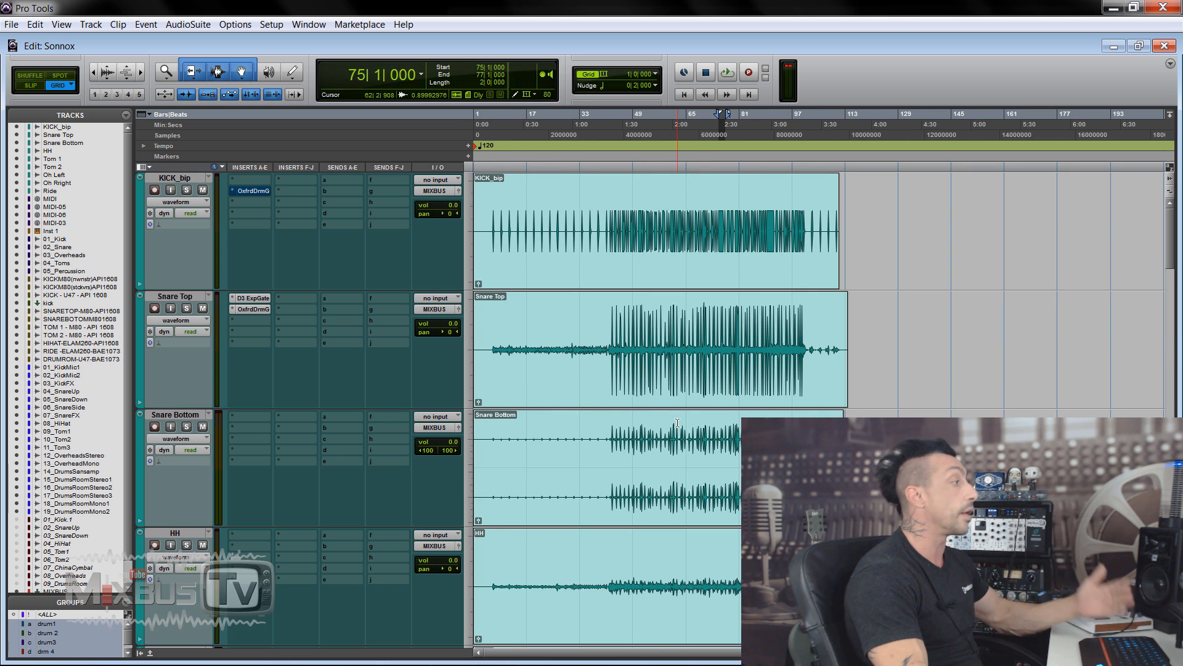
pyautogui.click(187, 309)
pyautogui.scroll(-5, 257, 308)
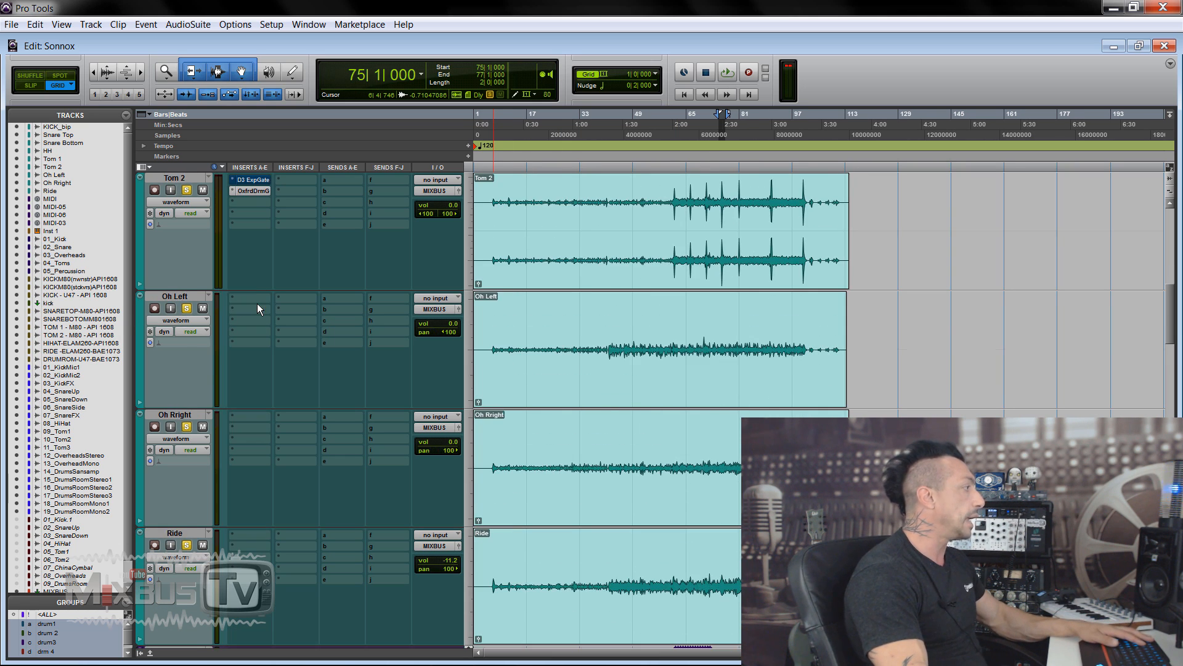
# Select the MIDI-08 clip on the MIDI-05 track, spanning bars 61 to 72, and play that range.
pyautogui.scroll(3, 257, 308)
pyautogui.scroll(-6, 354, 312)
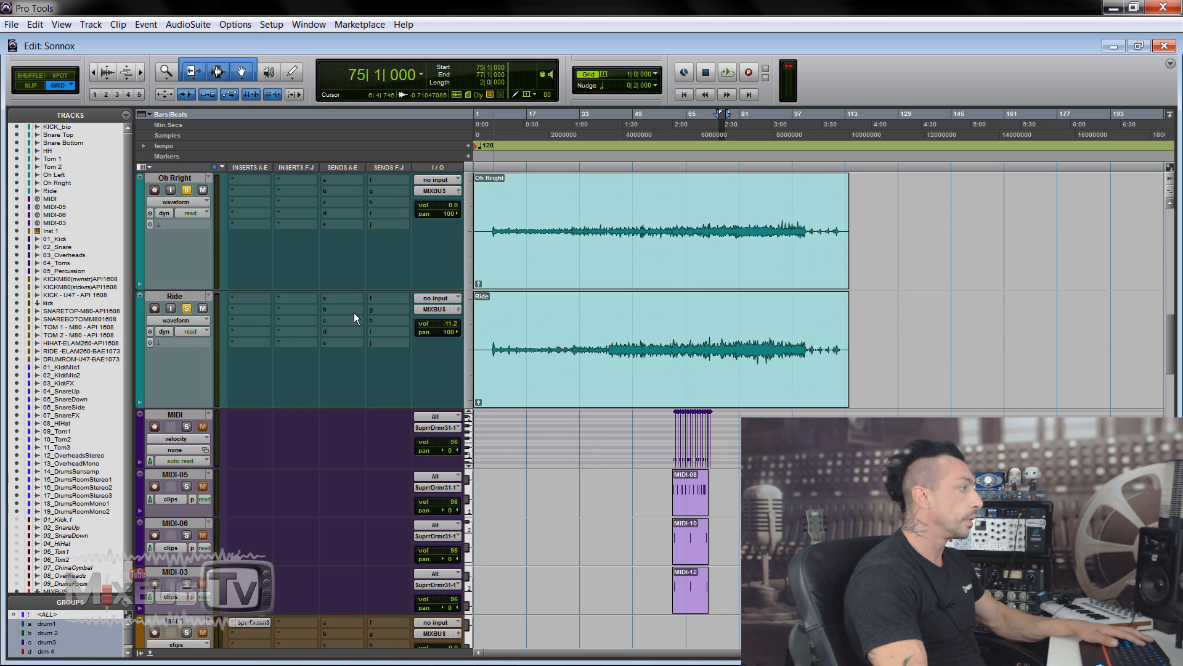
pyautogui.scroll(-2, 235, 439)
pyautogui.click(689, 228)
pyautogui.press('t')
pyautogui.press('t')
pyautogui.press('t')
pyautogui.press('t')
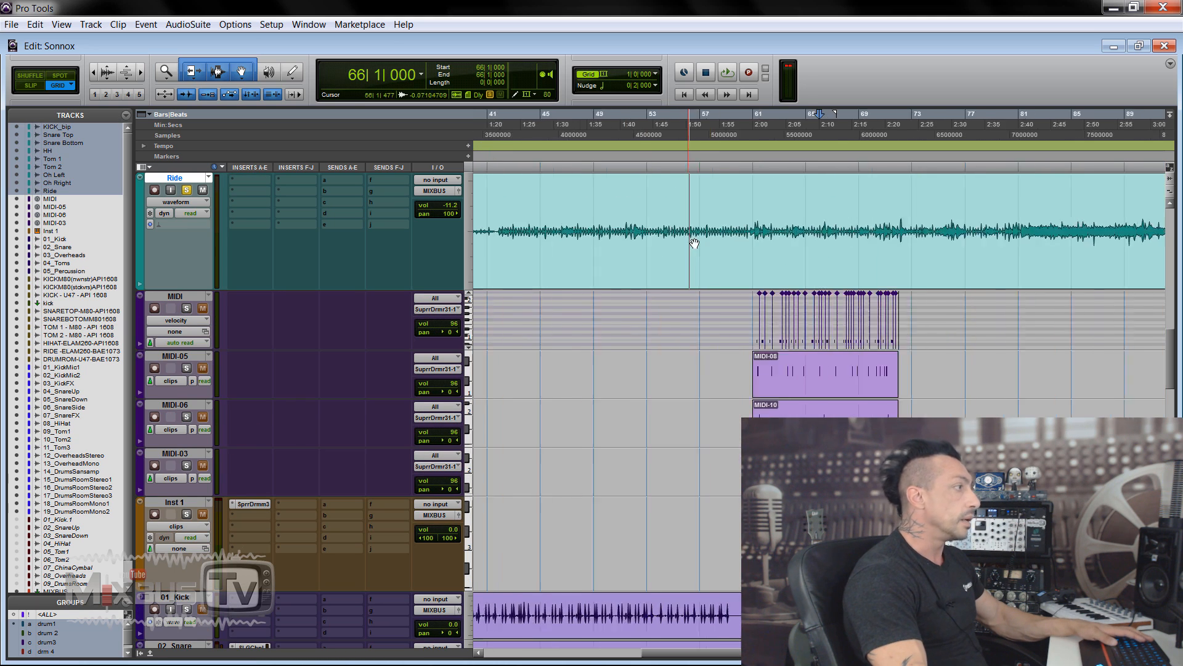
pyautogui.click(626, 394)
pyautogui.press('r')
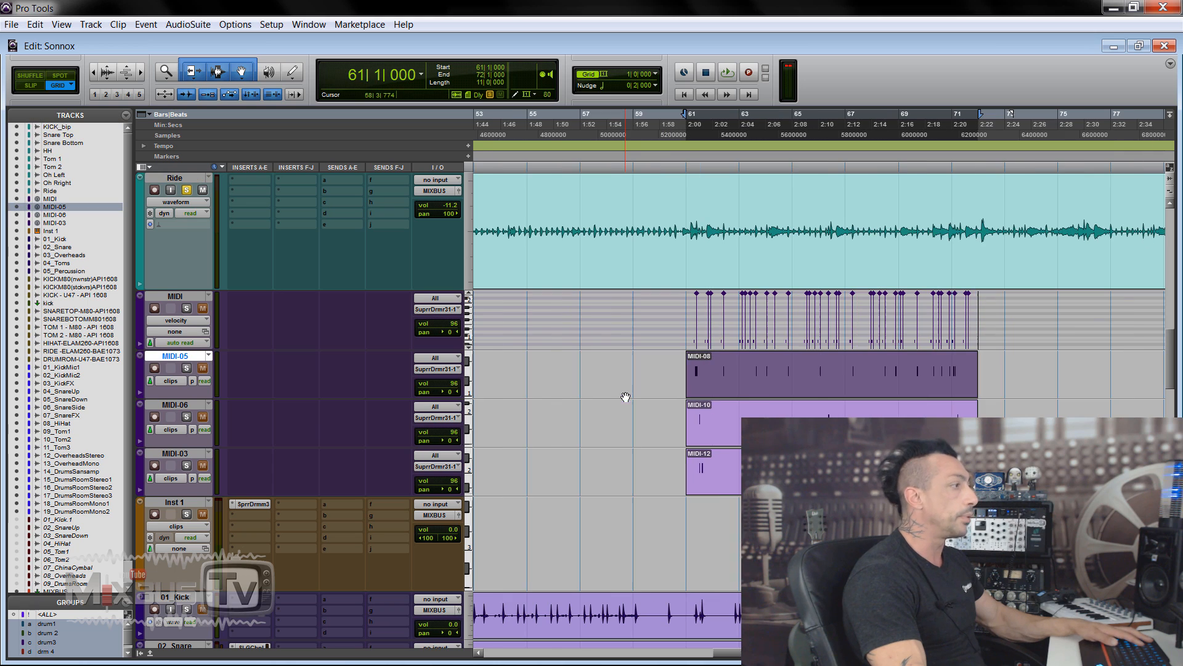
pyautogui.press('space')
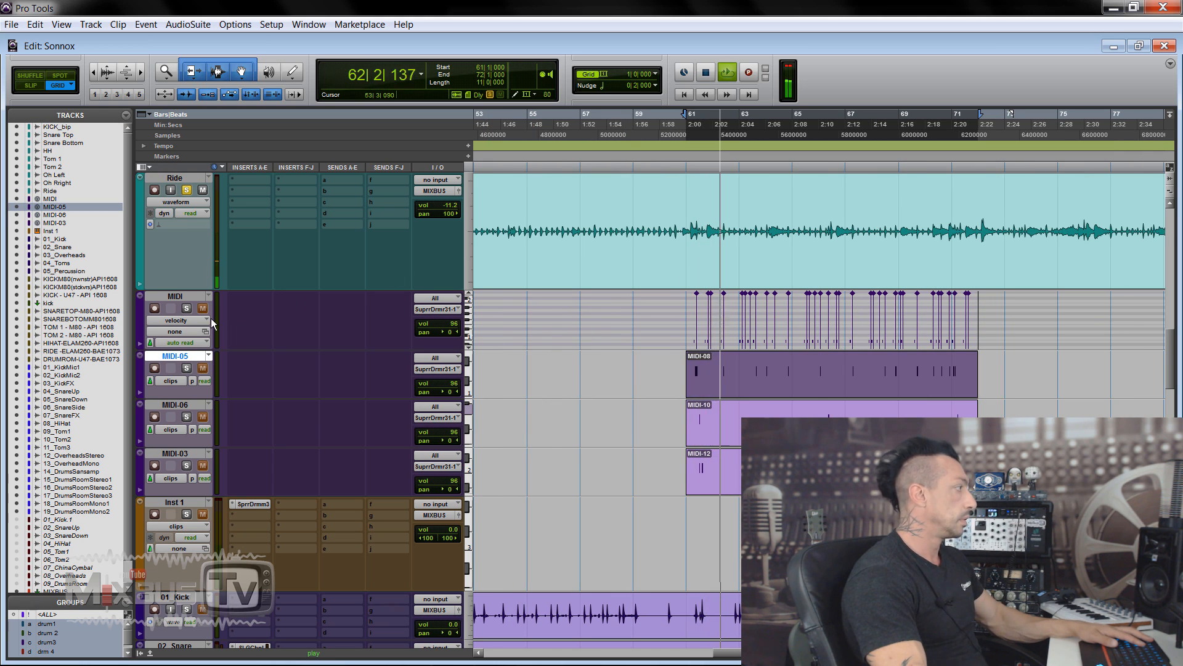
# Solo the MIDI, MIDI-05, MIDI-06 and MIDI-03 tracks alongside the live drums.
pyautogui.click(187, 344)
pyautogui.click(186, 368)
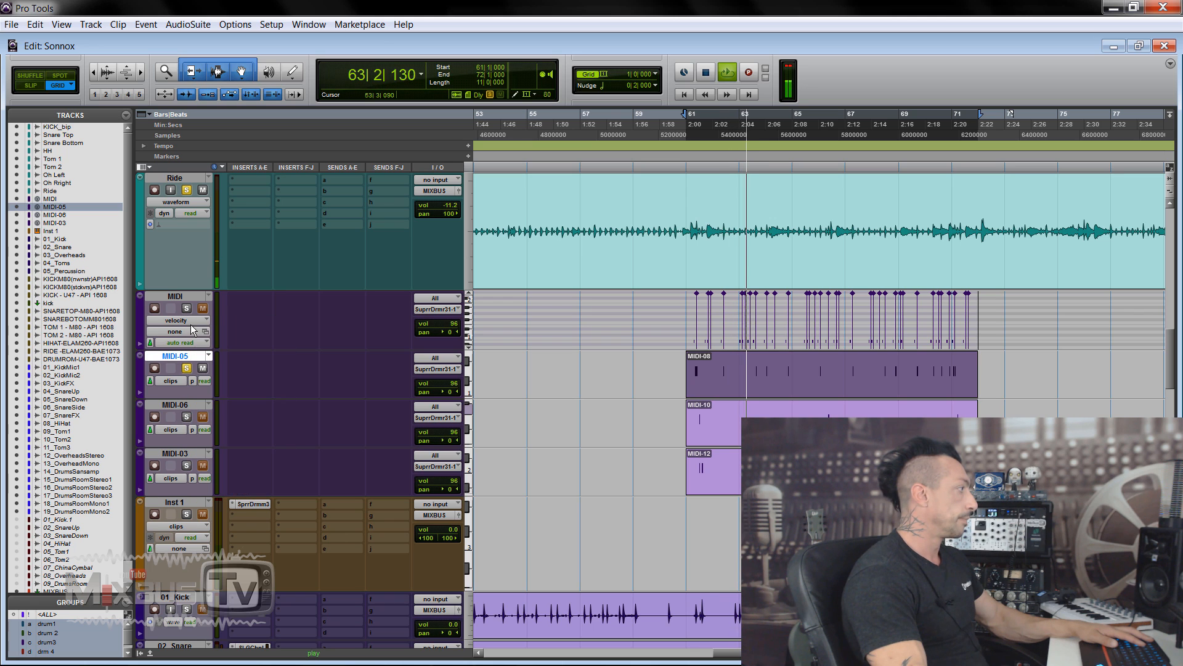
pyautogui.click(186, 308)
pyautogui.click(187, 417)
pyautogui.click(187, 466)
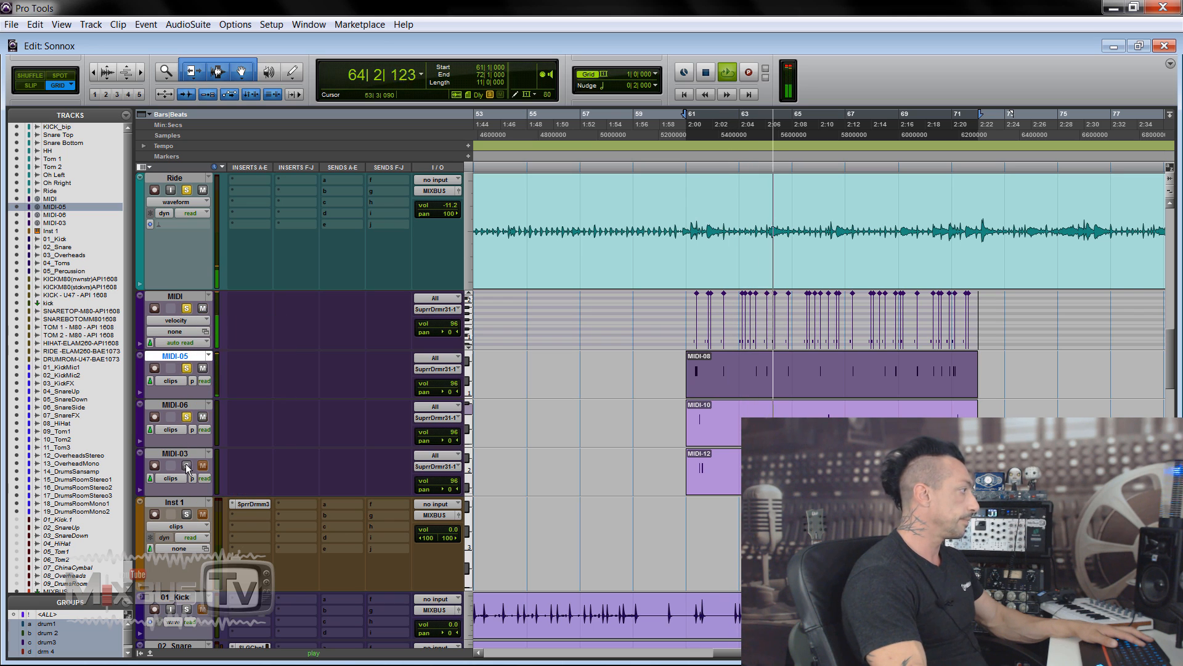
# Switch the MIDI track's view from velocity to clips.
pyautogui.press('t')
pyautogui.click(176, 320)
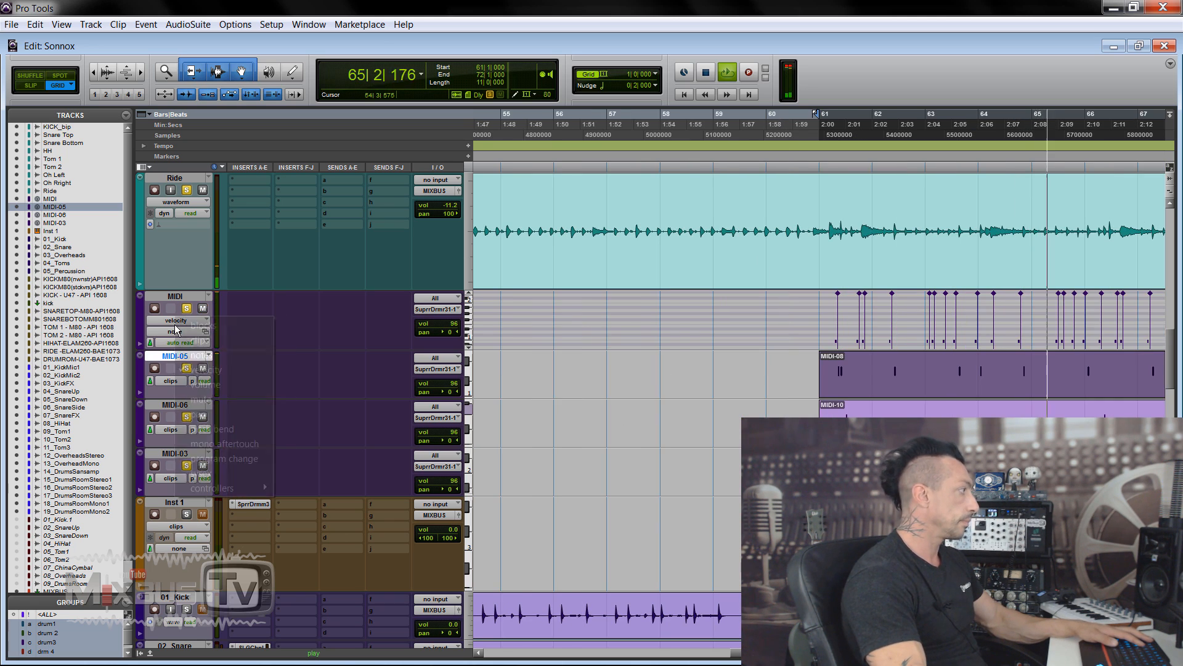
pyautogui.click(197, 339)
pyautogui.hscroll(2, 805, 356)
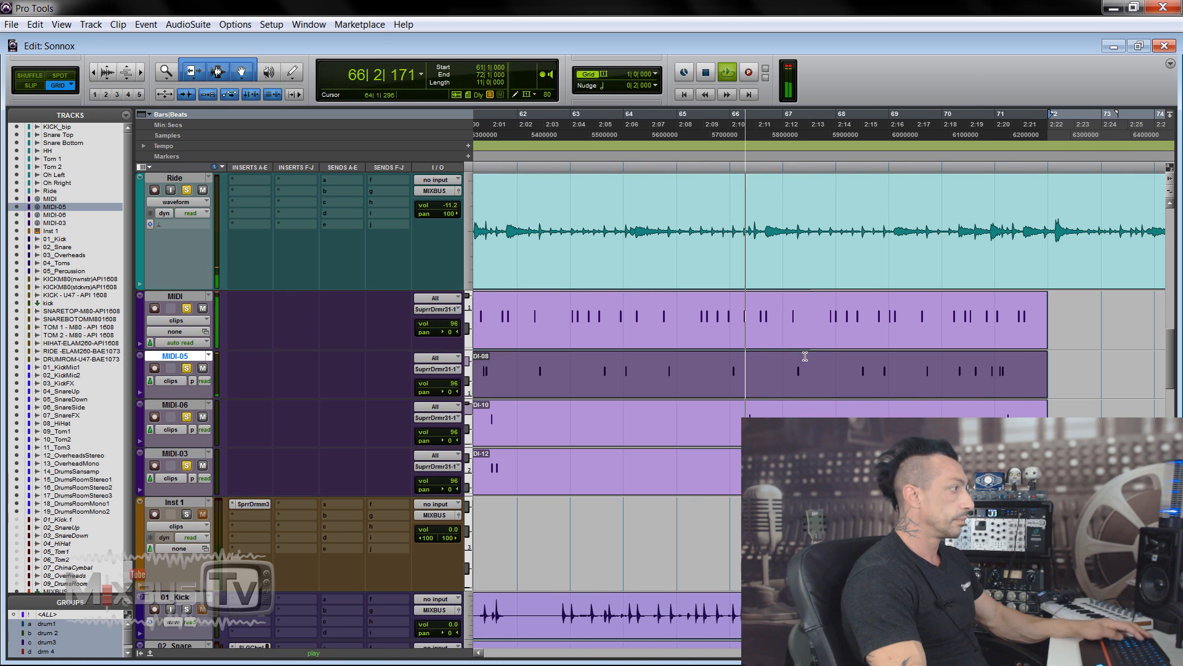
# Stop playback and solo the Inst 1 track that hosts the drum sampler.
pyautogui.press('space')
pyautogui.press('t')
pyautogui.press('t')
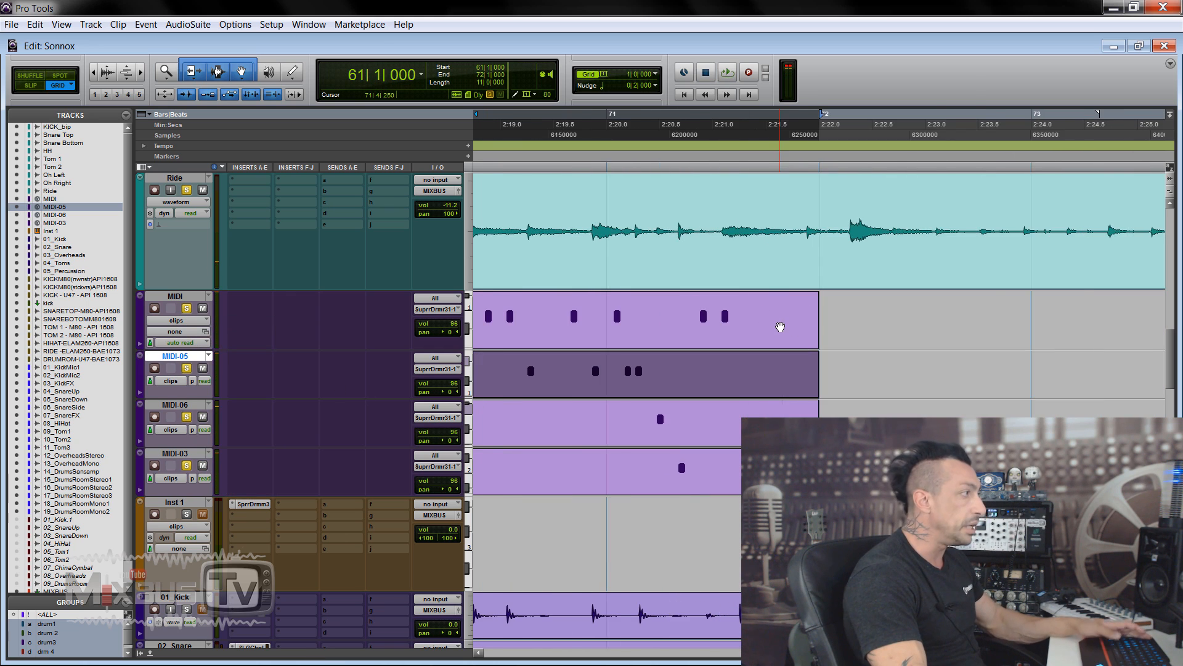
pyautogui.scroll(-1, 785, 402)
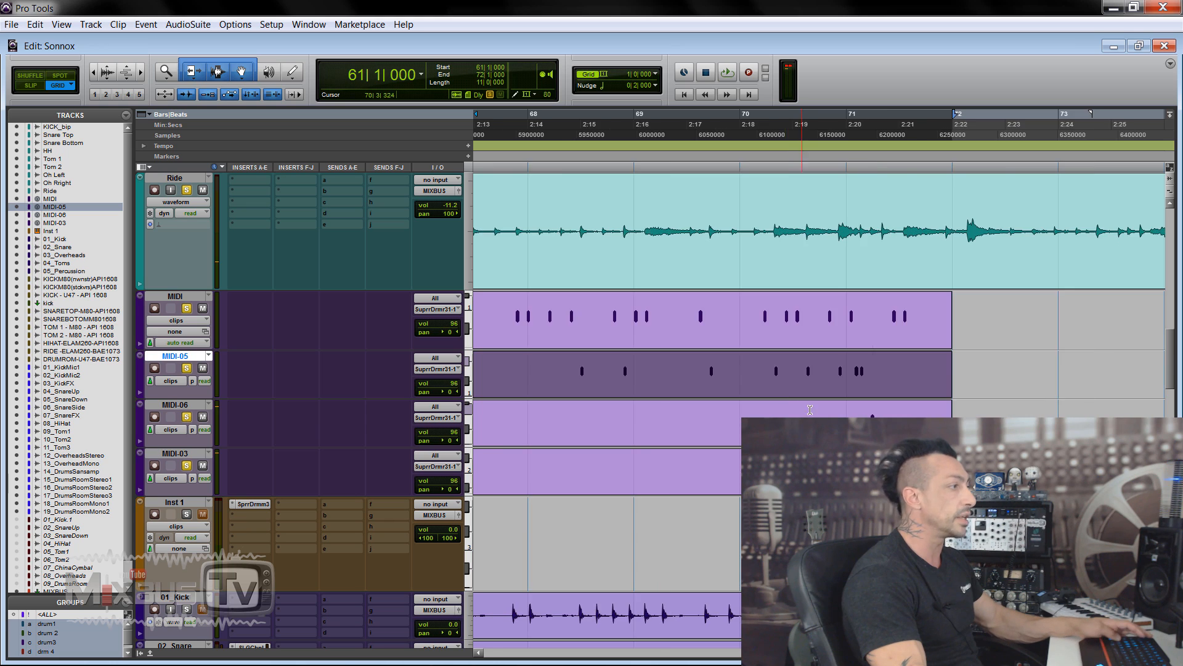
pyautogui.hscroll(-2, 801, 403)
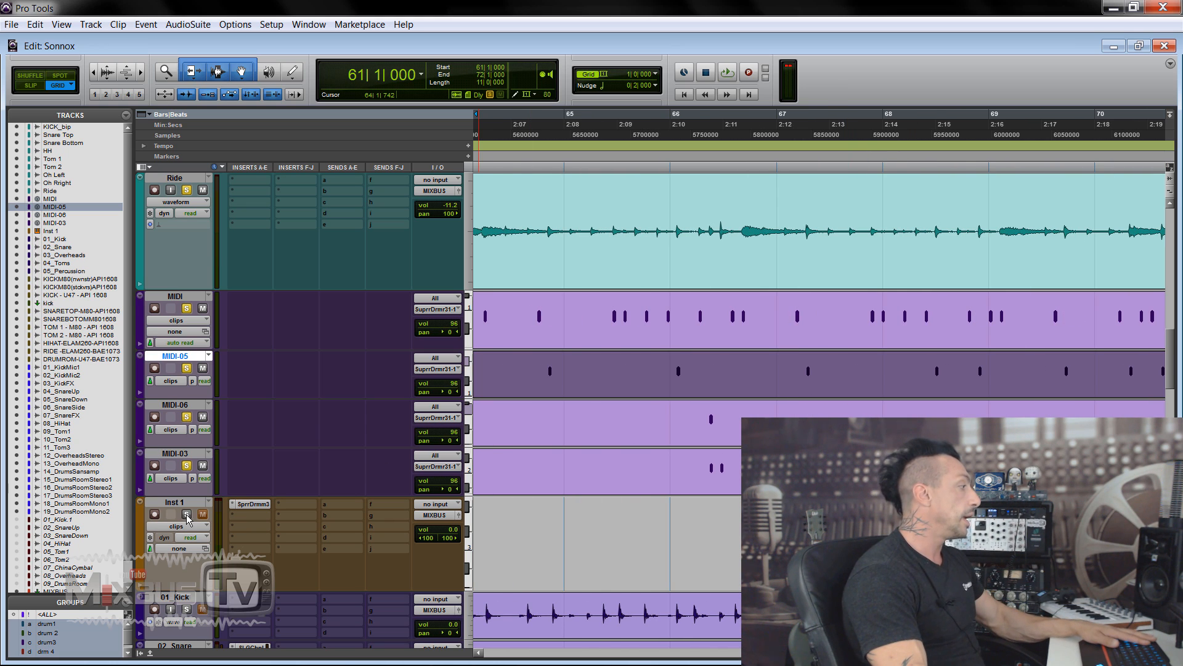
pyautogui.press('r')
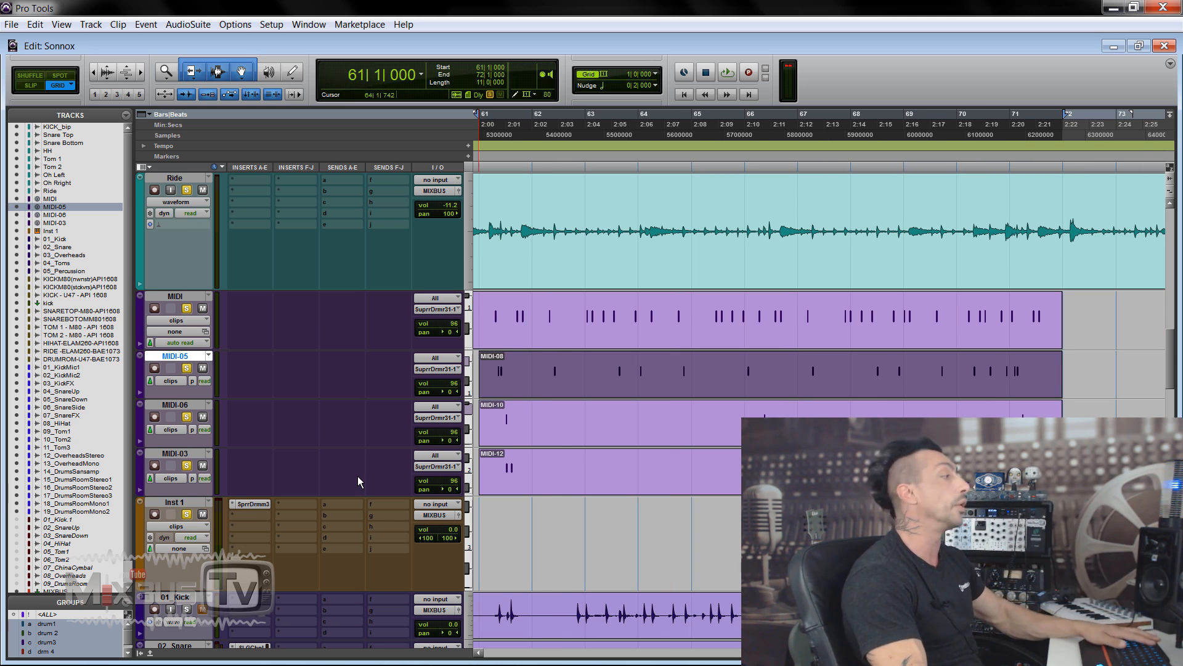
# Play the live drums together with the triggered Inst 1 samples from bar 61, reviewing the soloed tracks, and stop playback.
pyautogui.press('space')
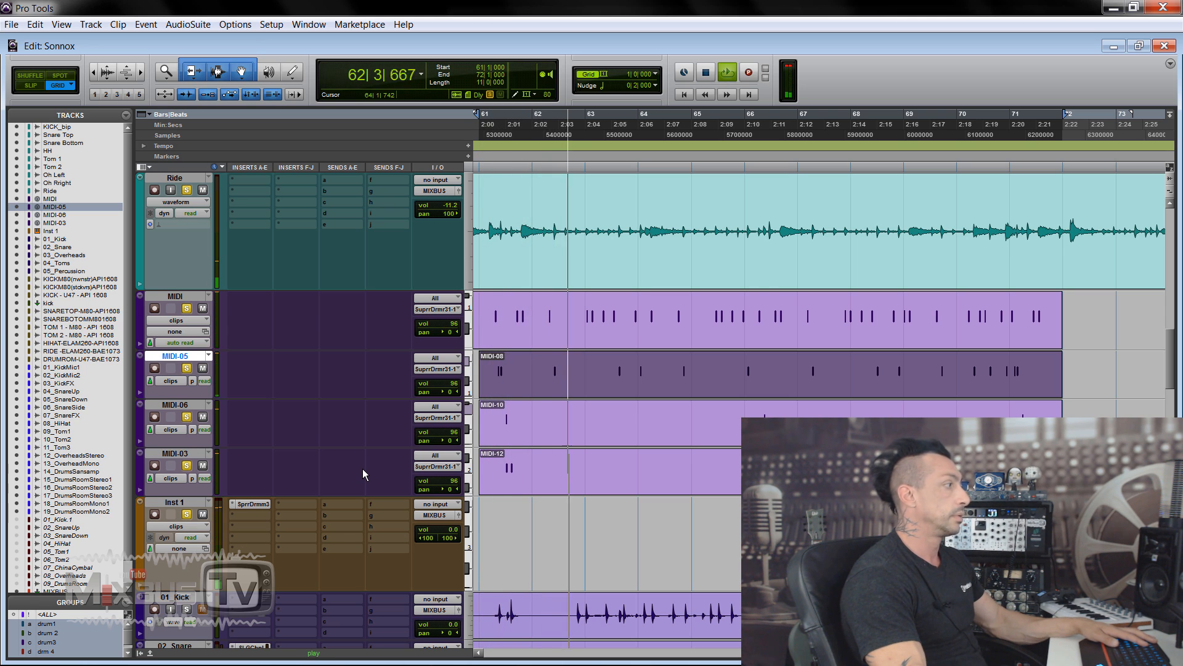
pyautogui.press('r')
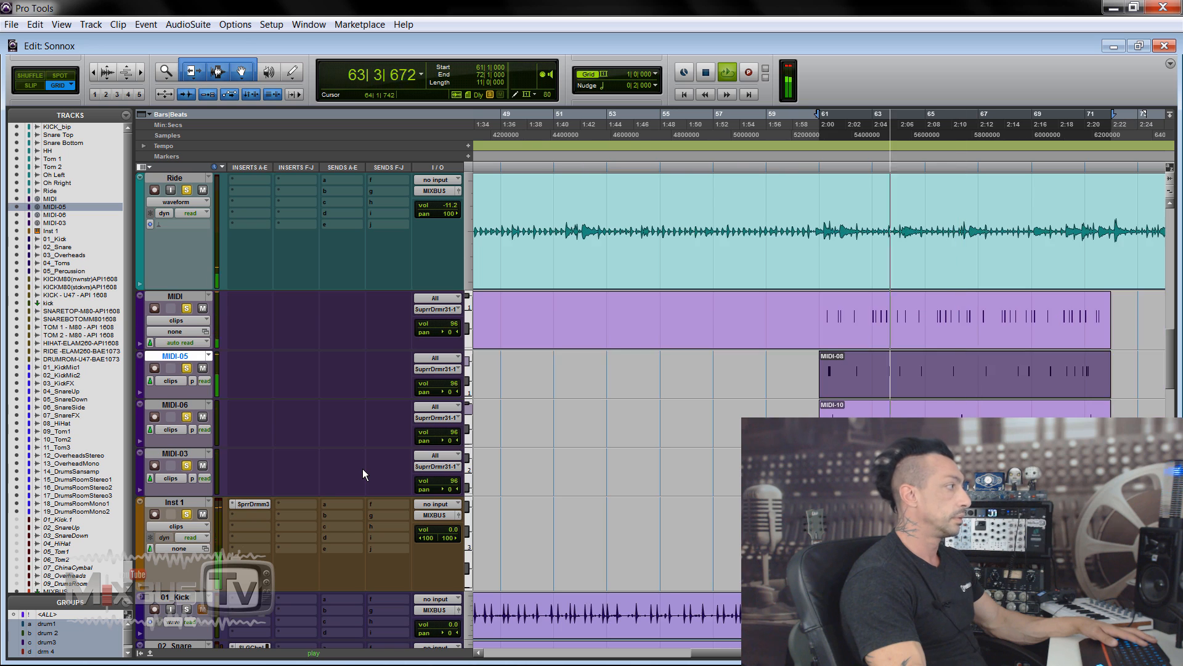
pyautogui.scroll(8, 362, 469)
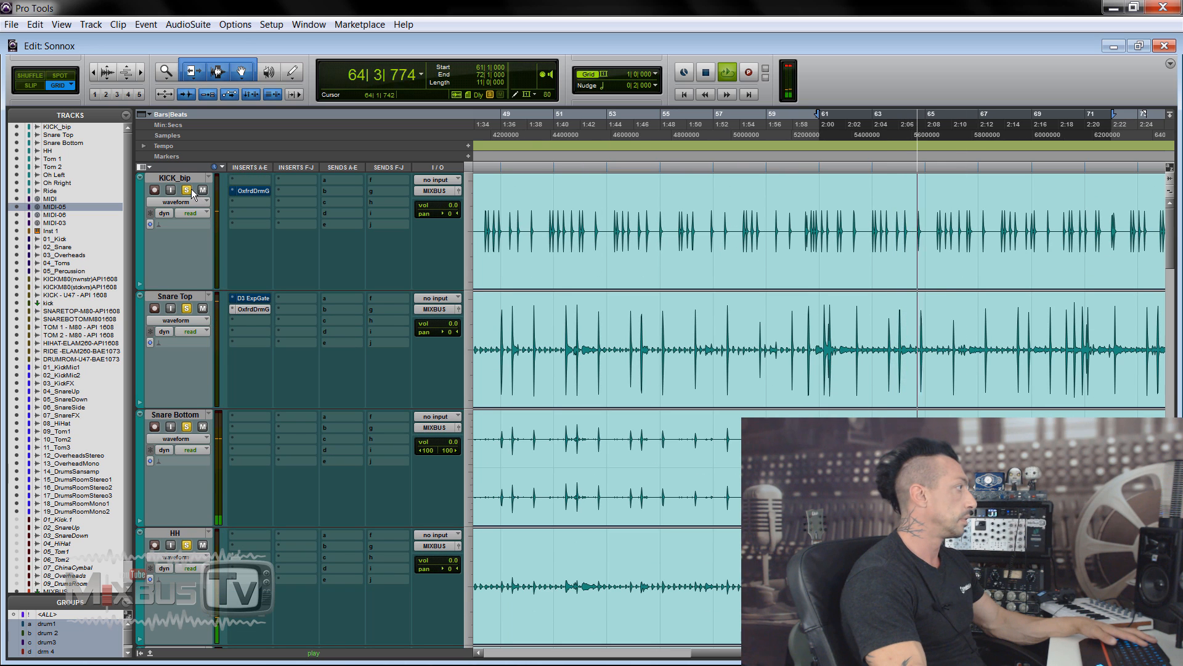
pyautogui.scroll(-10, 347, 333)
pyautogui.scroll(3, 347, 333)
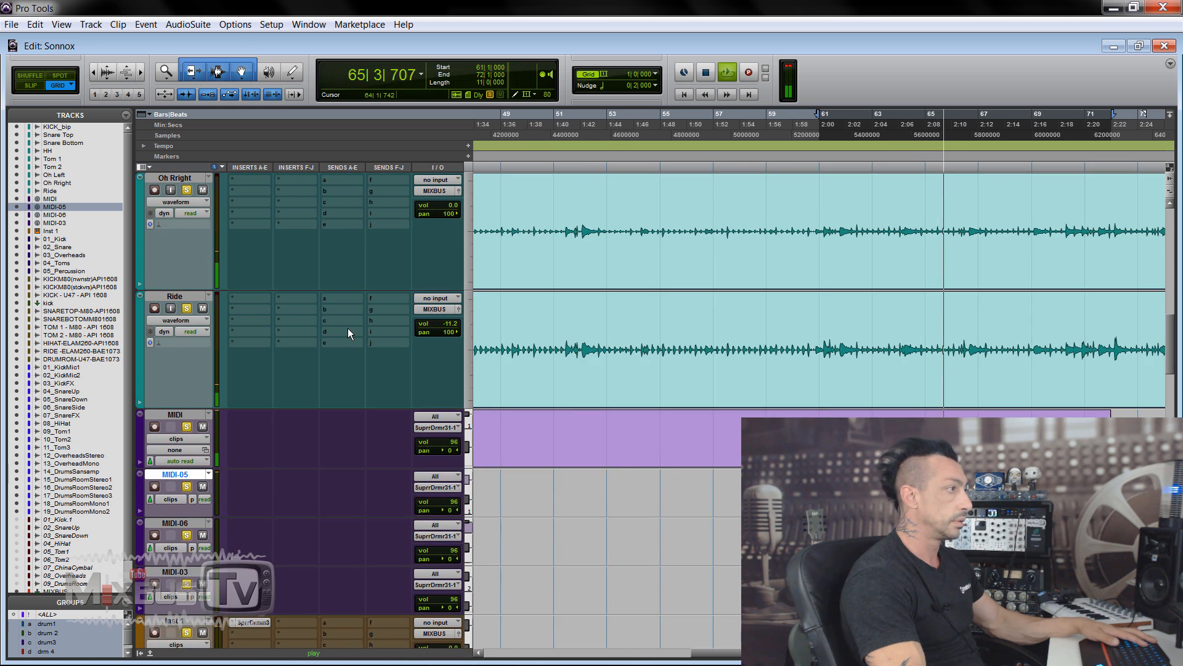
pyautogui.scroll(-2, 348, 331)
pyautogui.press('t')
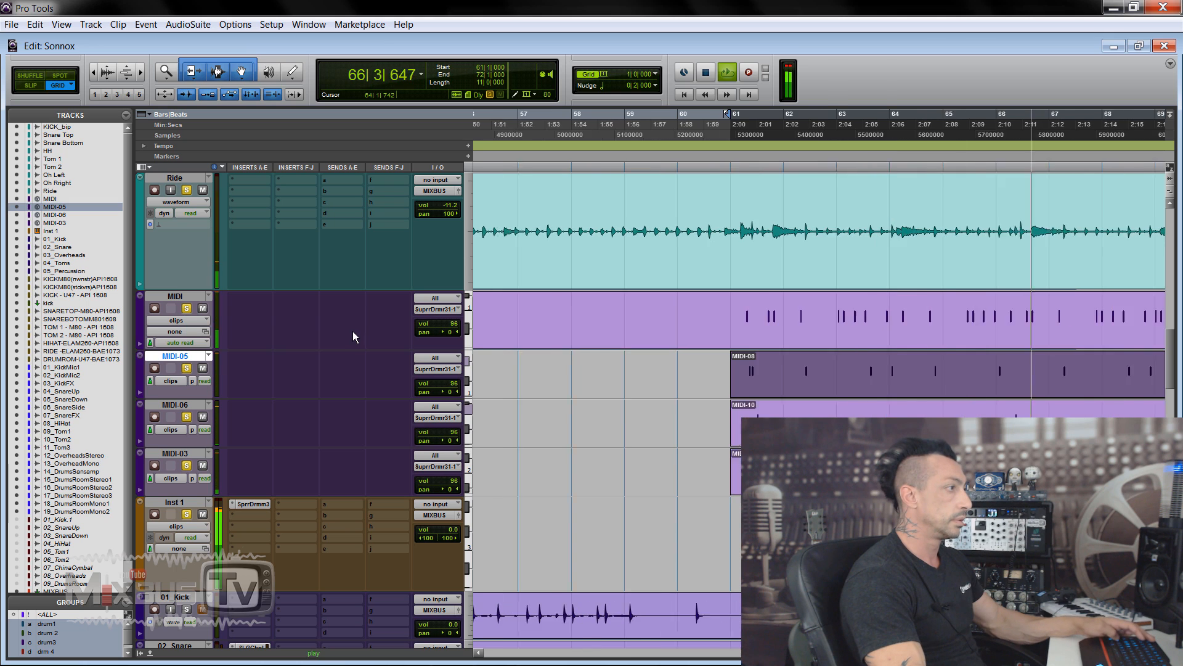
pyautogui.press('r')
pyautogui.press('r')
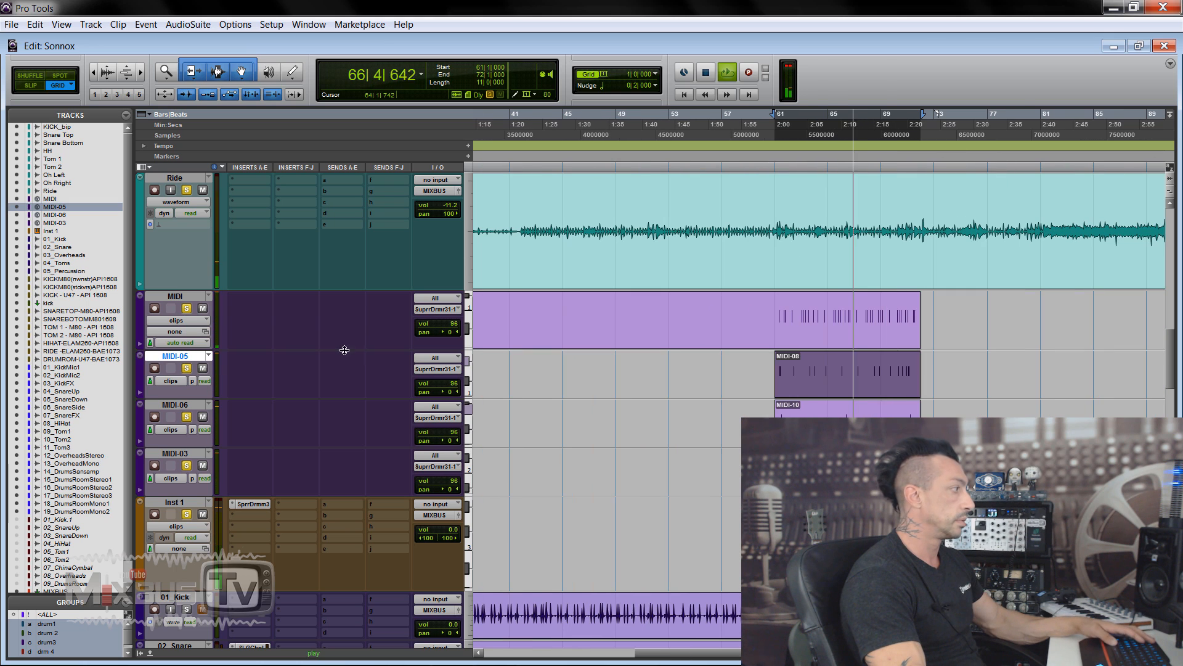
pyautogui.press('space')
# Mute Inst 1, play the live drums alone from bar 61, and unmute Inst 1 during playback to compare.
pyautogui.click(203, 515)
pyautogui.scroll(-3, 199, 397)
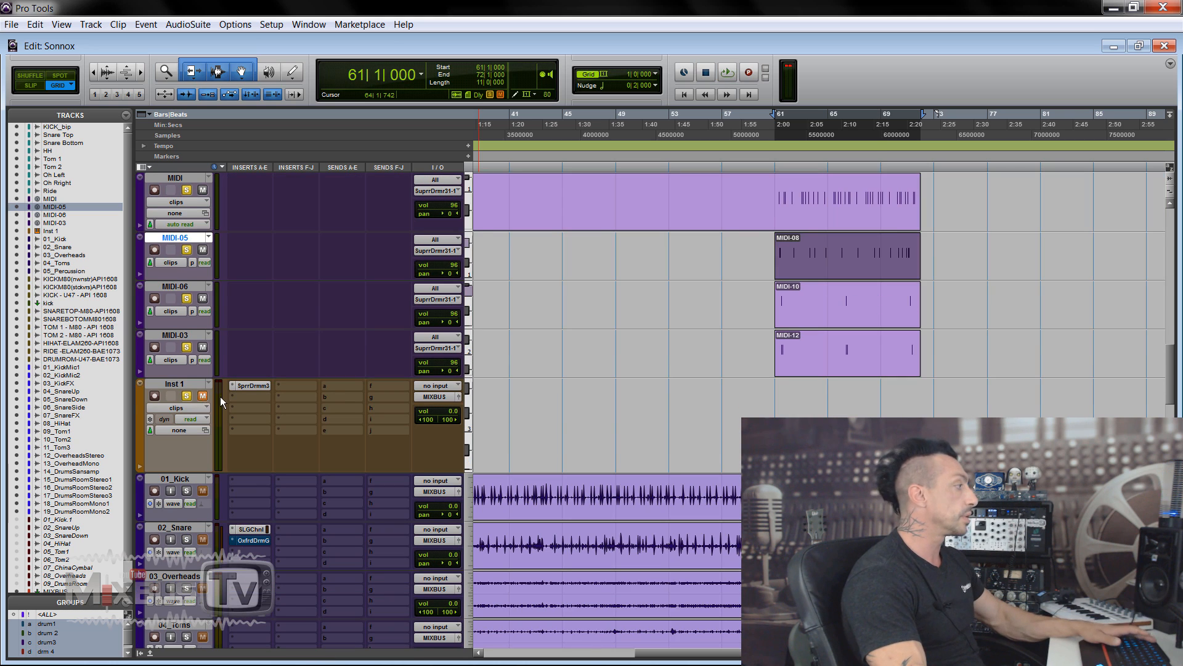
pyautogui.scroll(3, 220, 397)
pyautogui.press('space')
pyautogui.scroll(-3, 266, 394)
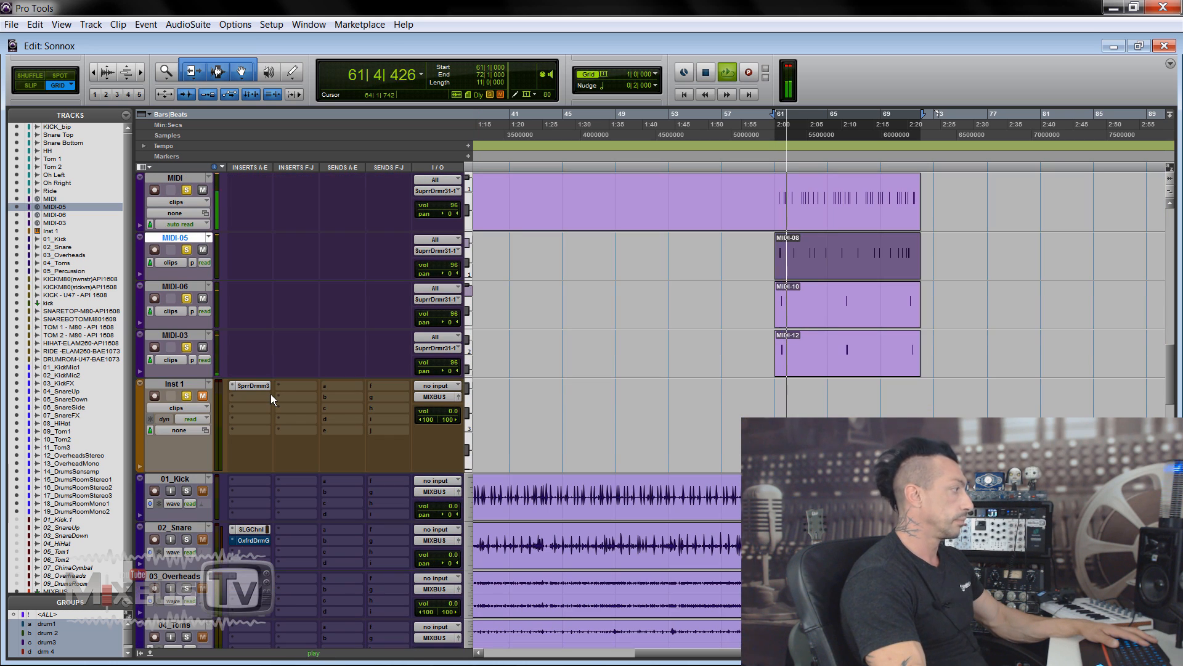
pyautogui.click(203, 395)
# Lower the Inst 1 volume to -5.6 and unsolo the KICK_bip track.
pyautogui.moveTo(434, 412); pyautogui.dragTo(430, 452)
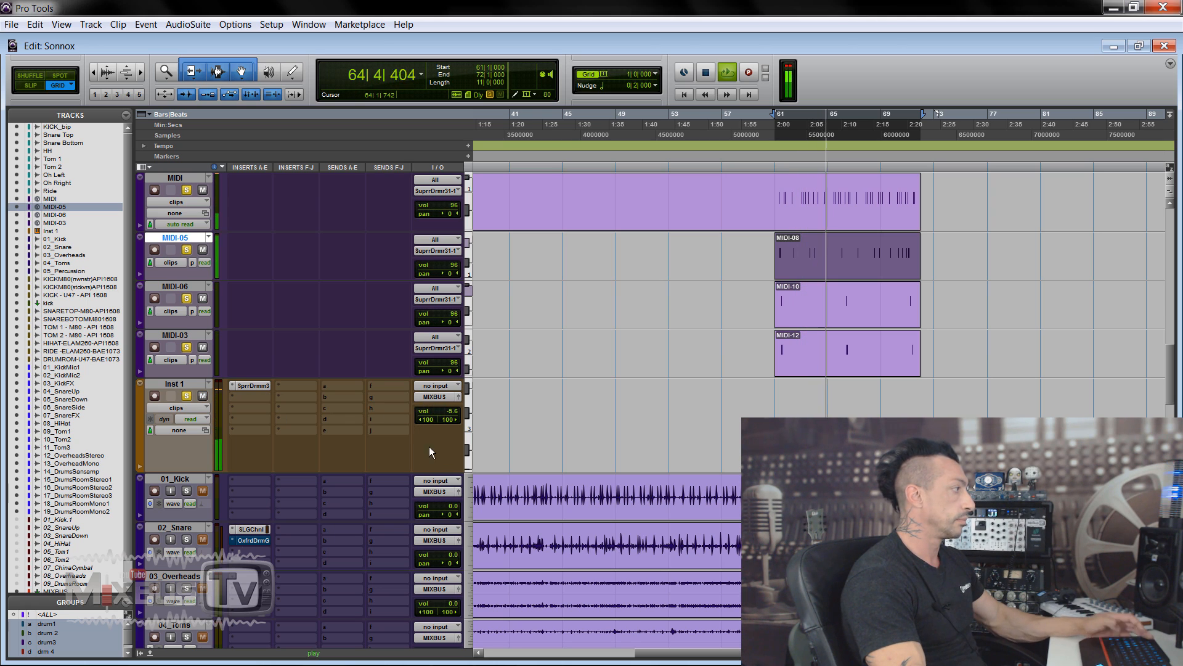
pyautogui.scroll(10, 333, 357)
pyautogui.click(187, 190)
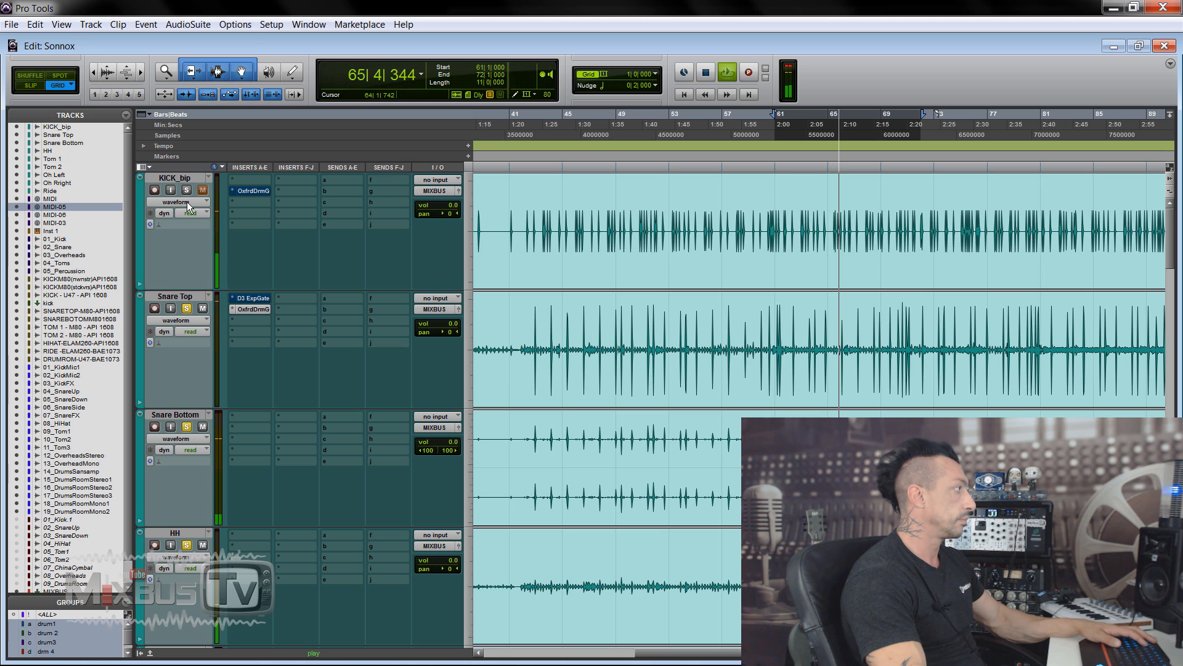
# Raise the Inst 1 volume to -3.5 and stop playback.
pyautogui.scroll(-10, 188, 247)
pyautogui.click(450, 536)
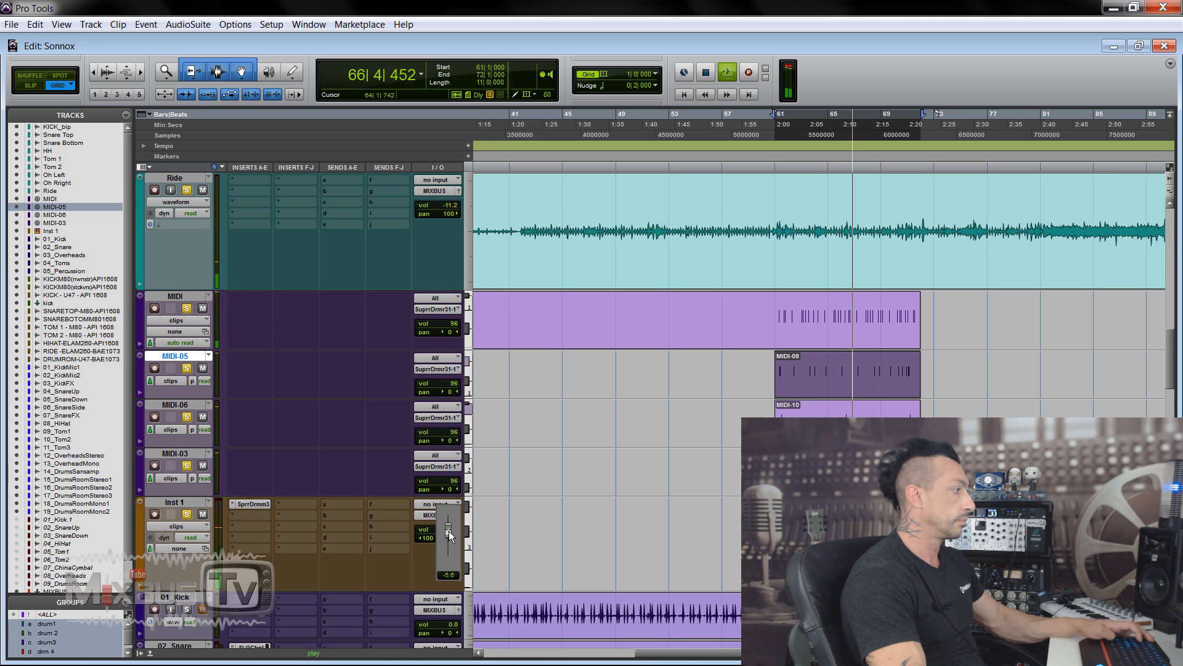
pyautogui.moveTo(449, 535); pyautogui.dragTo(449, 531)
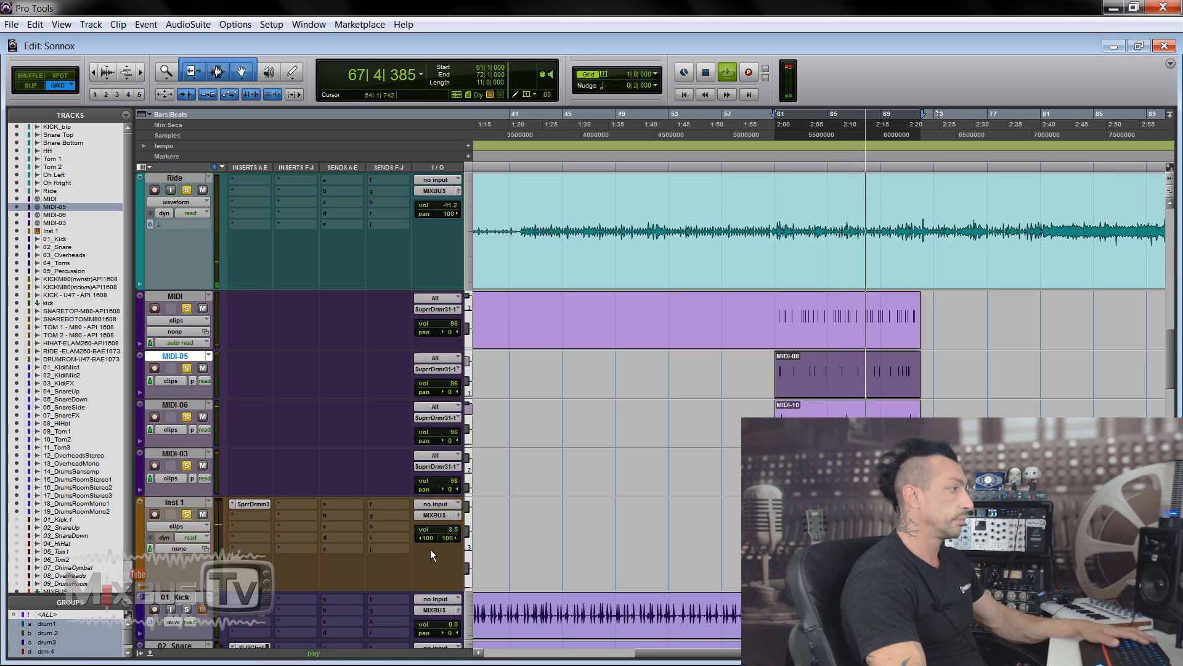
pyautogui.press('space')
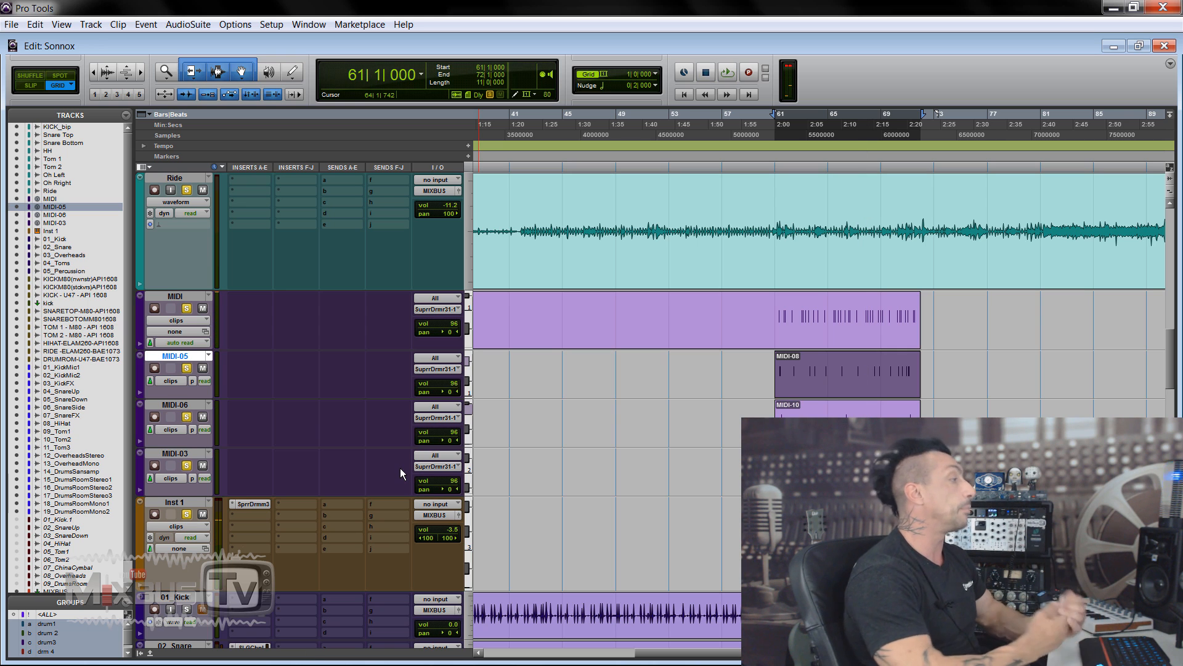
# Open the Oxford Drum Gate inserted on the Snare Top track.
pyautogui.scroll(10, 399, 468)
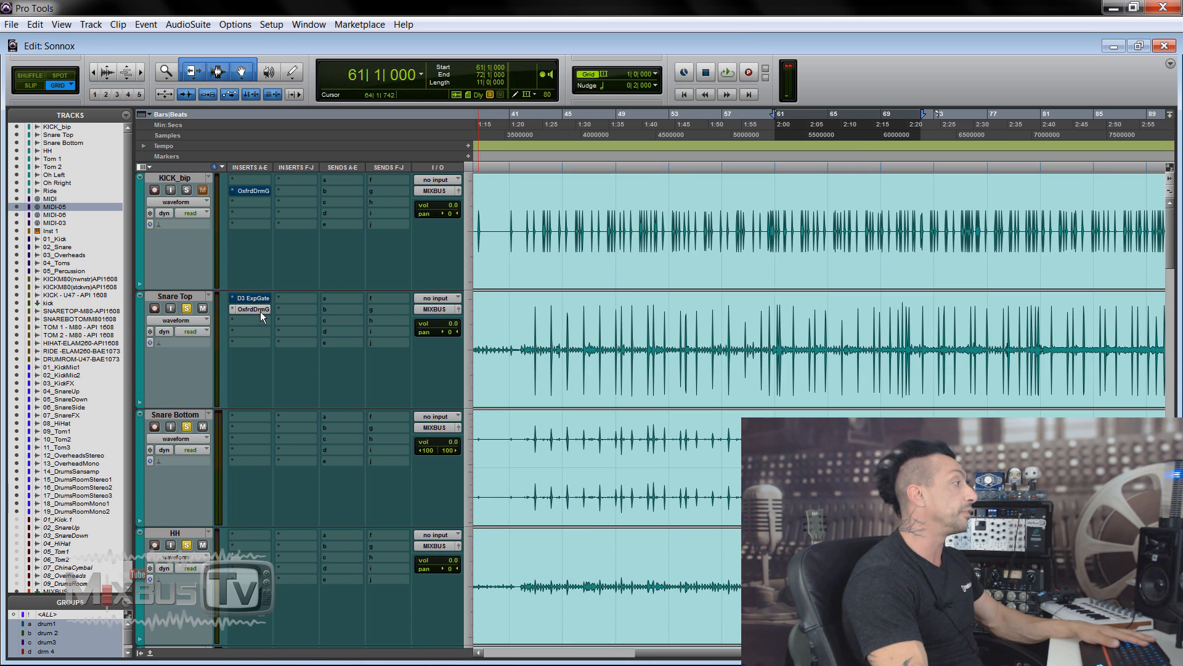
pyautogui.click(259, 313)
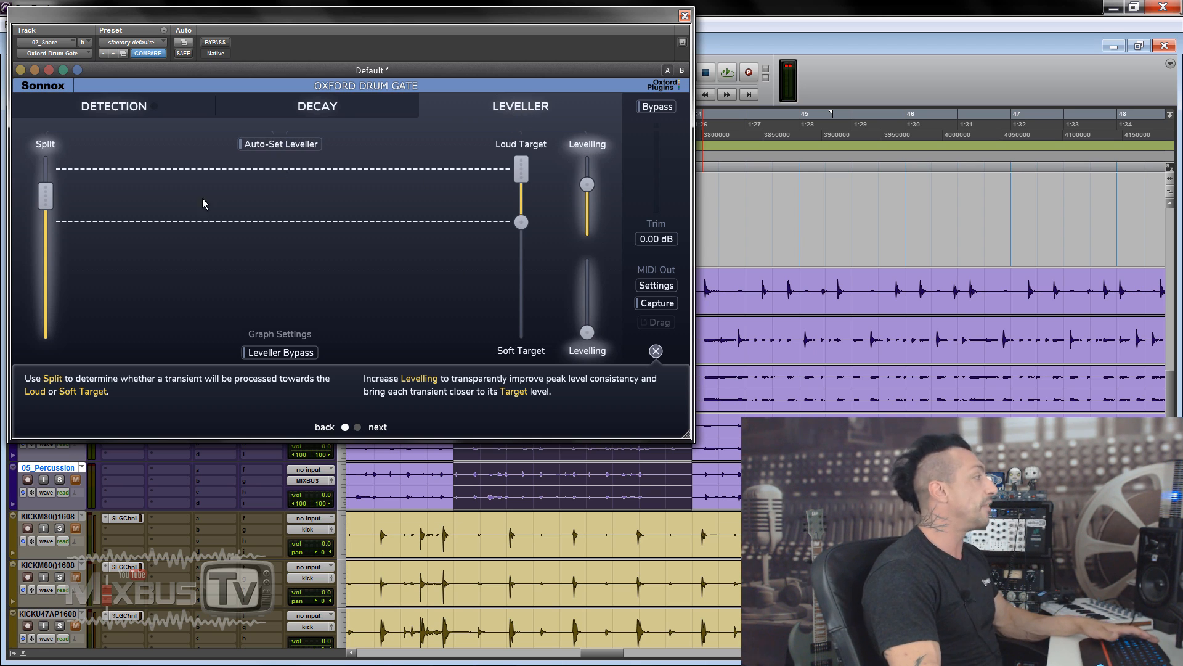
# In the 02_Snare Leveller, set the Split to -10.9 dB and lower the Soft Target to -34.6 dB.
pyautogui.moveTo(50, 196)
pyautogui.moveTo(49, 196); pyautogui.dragTo(50, 194)
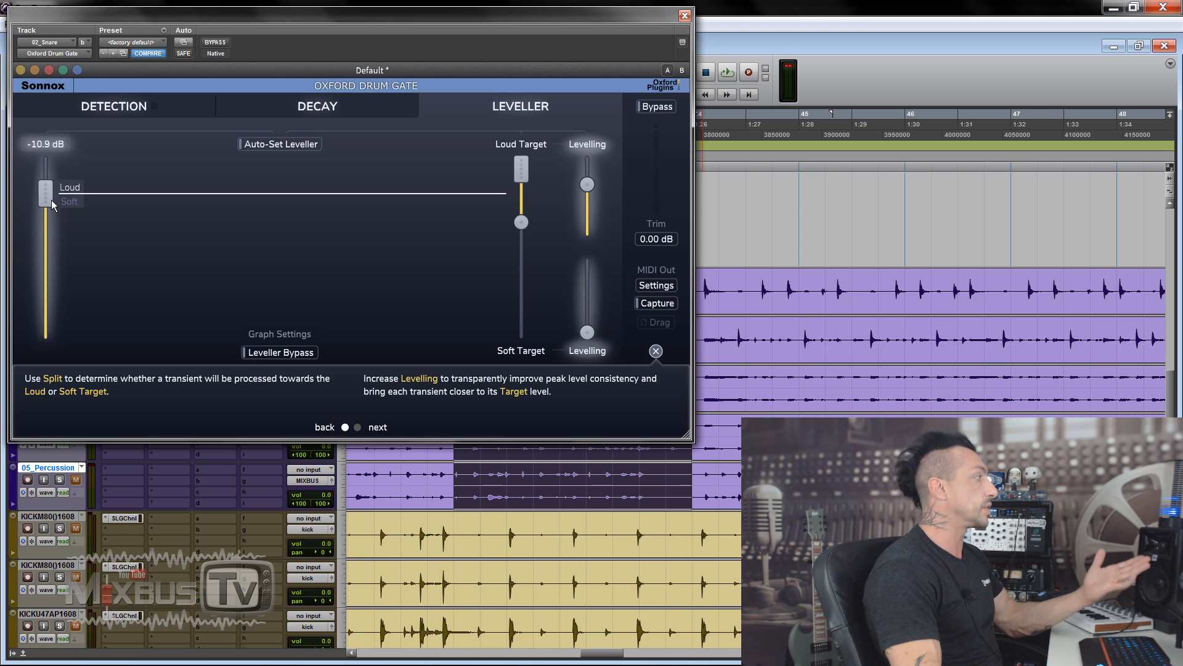
pyautogui.moveTo(526, 221)
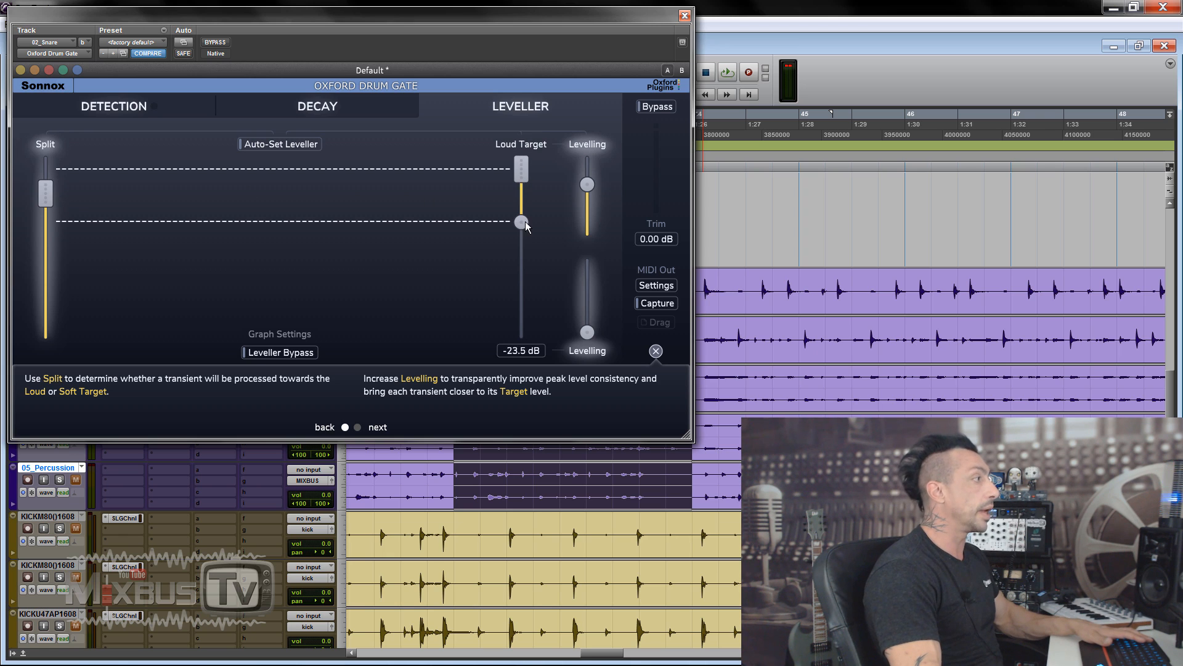
pyautogui.moveTo(517, 219); pyautogui.dragTo(518, 247)
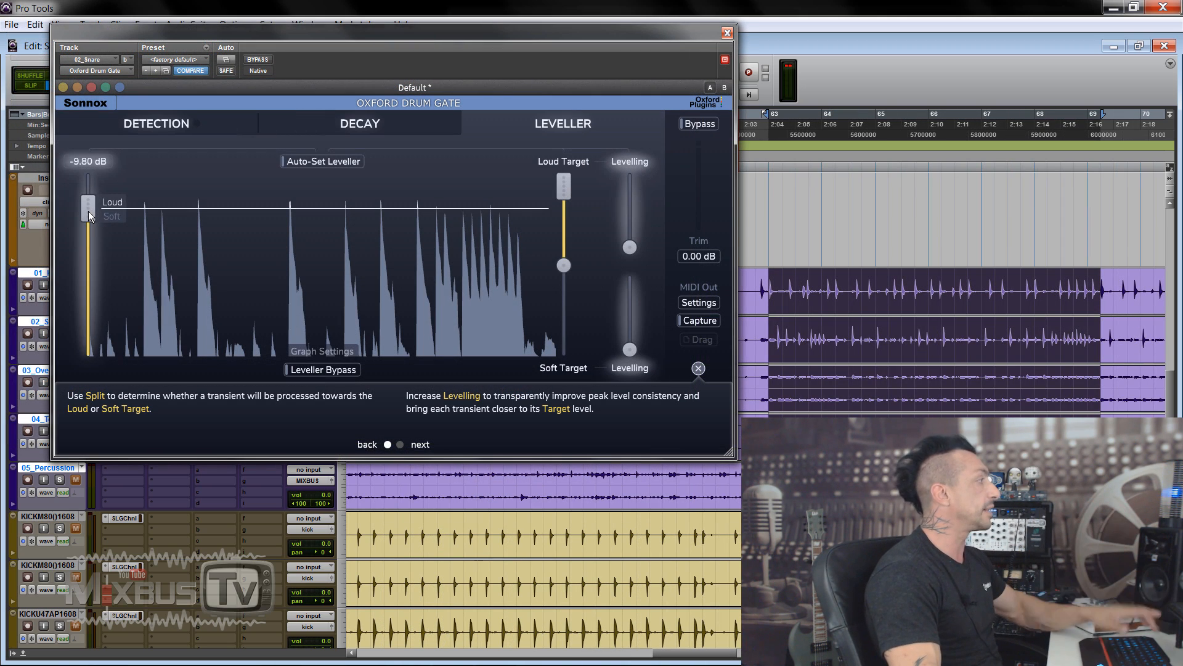
# Audition the snare through the Leveller and shorten the timeline selection to run from bar 63 to just past bar 64.
pyautogui.press('space')
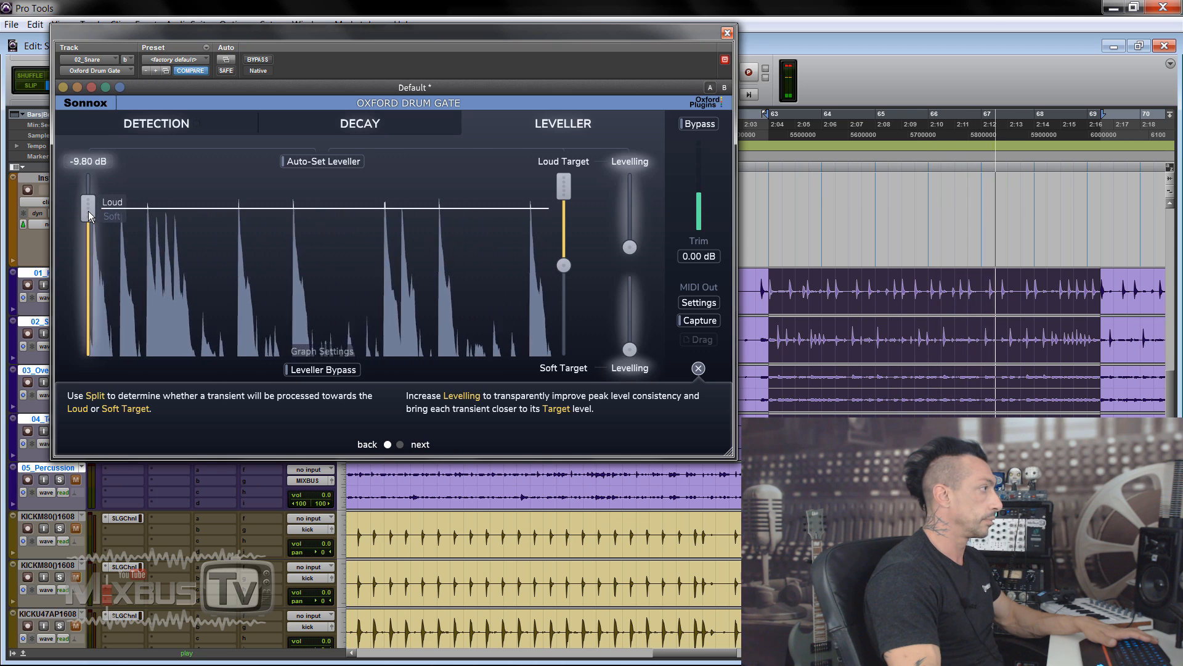
pyautogui.press('space')
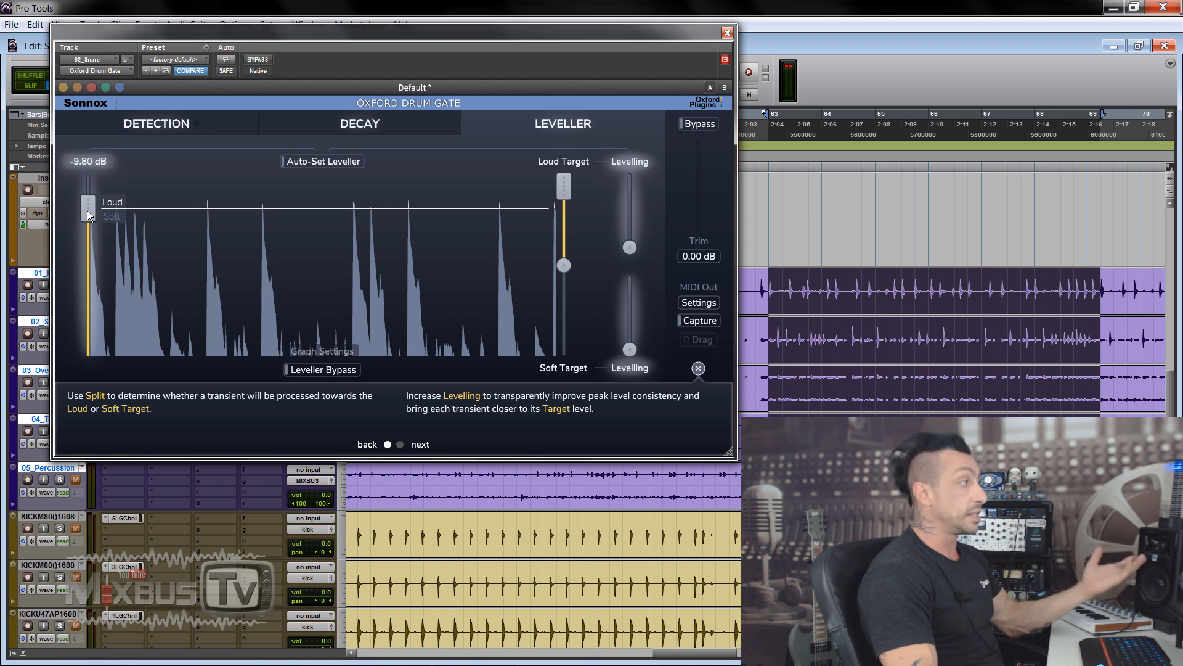
pyautogui.moveTo(102, 202)
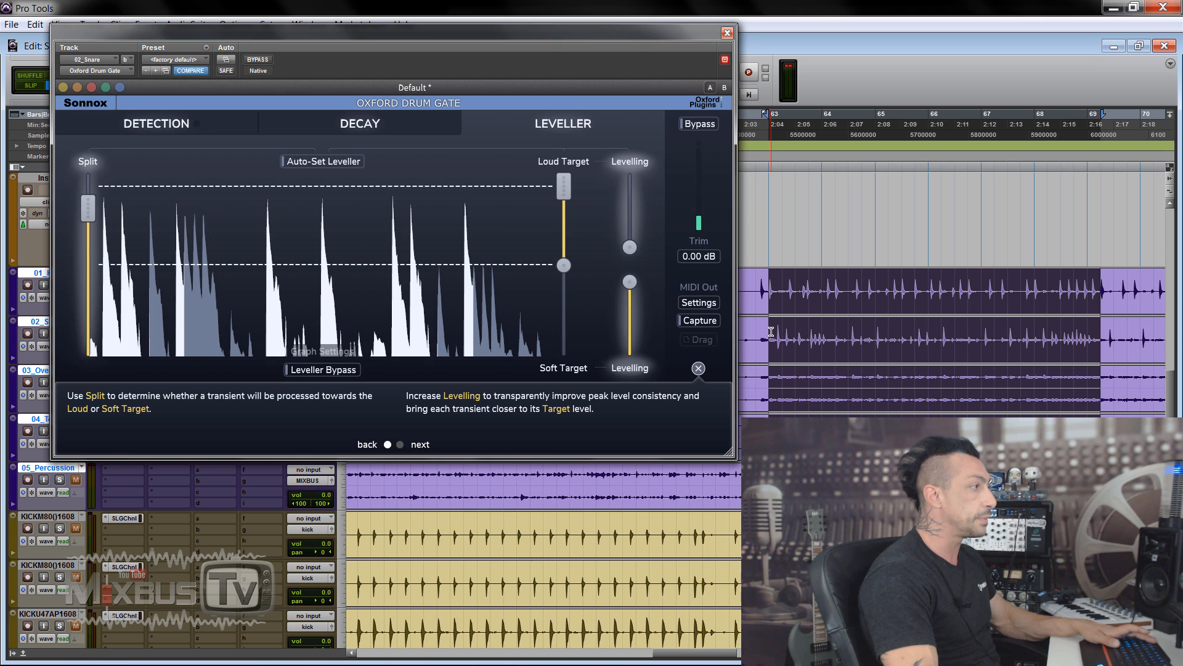
pyautogui.moveTo(772, 323); pyautogui.dragTo(832, 321)
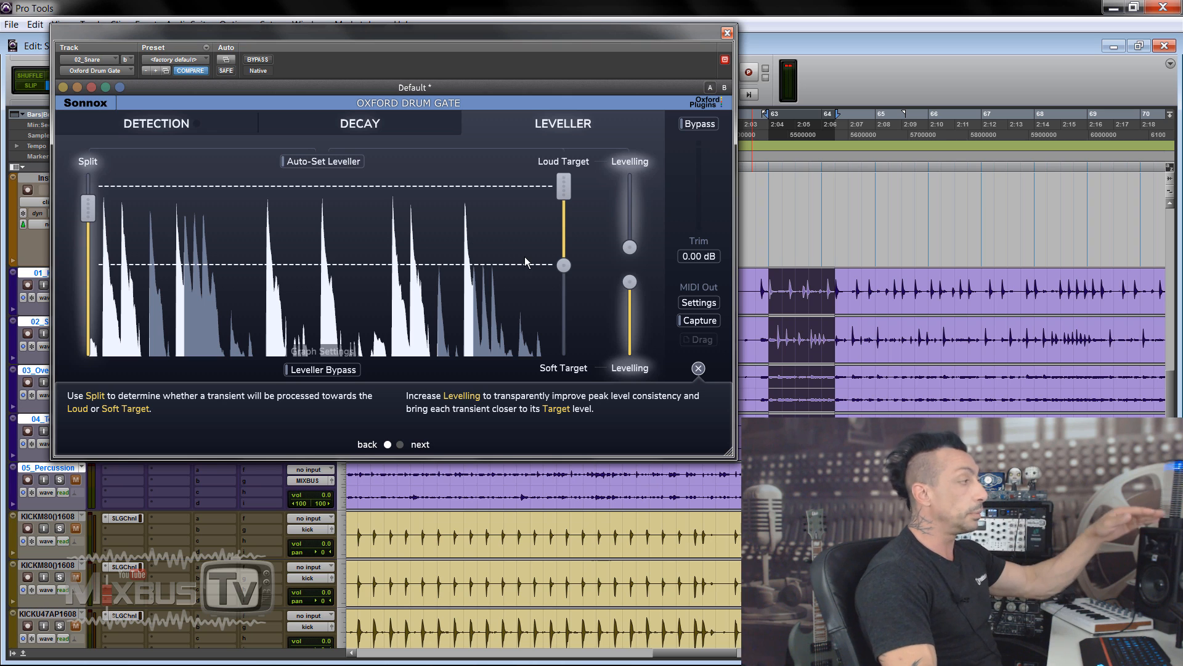
# Reset the soft-hit Levelling to its minimum and replay the short selection to compare the snare's soft hits.
pyautogui.moveTo(565, 266)
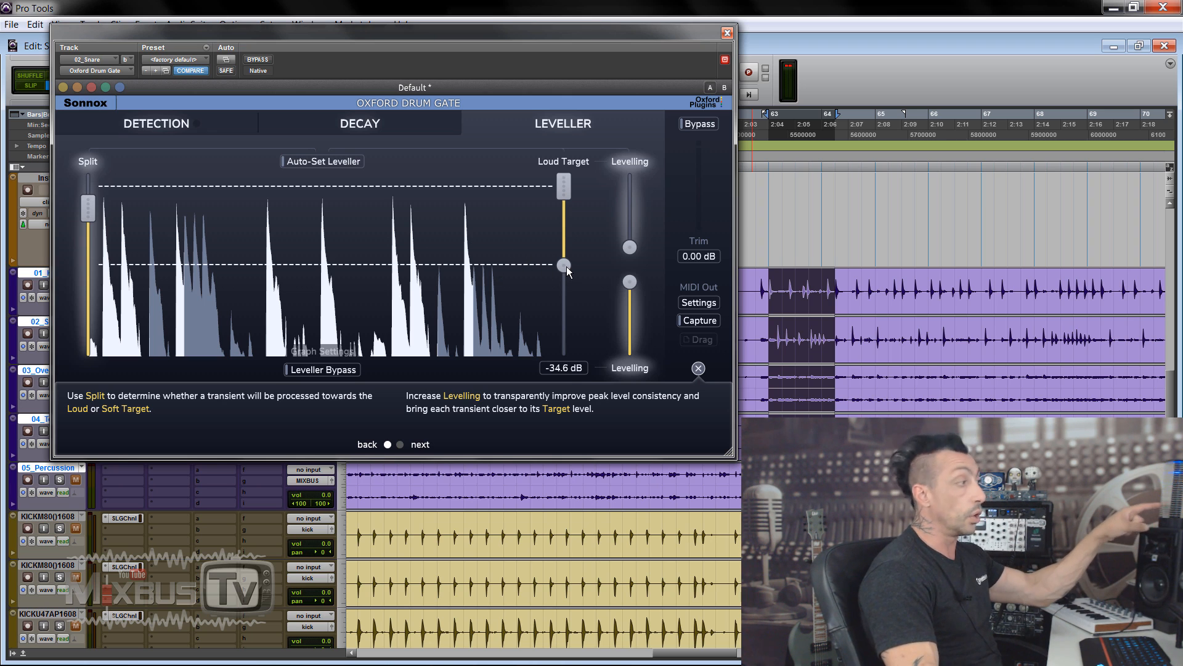
pyautogui.press('space')
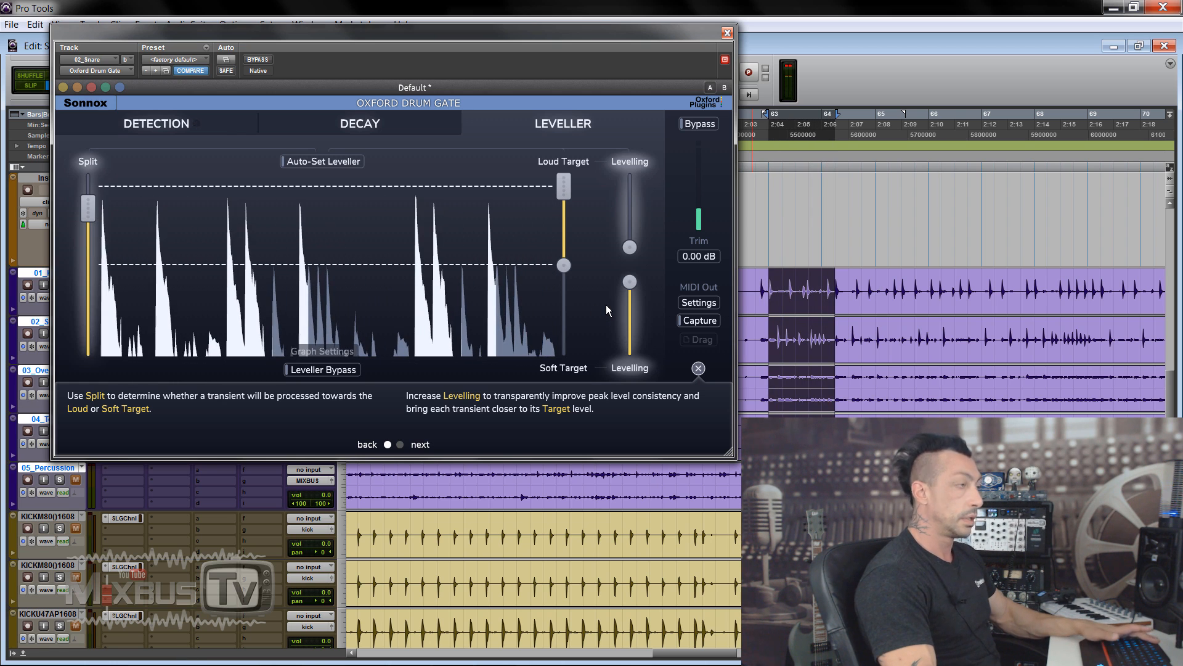
pyautogui.moveTo(633, 281)
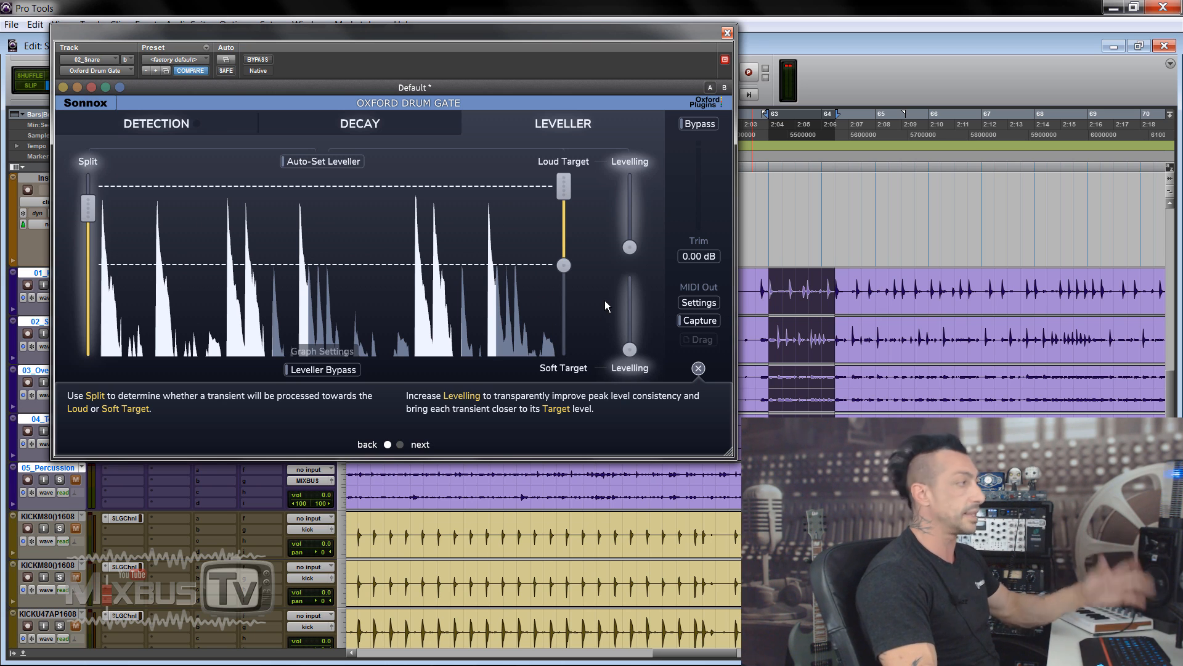
pyautogui.press('space')
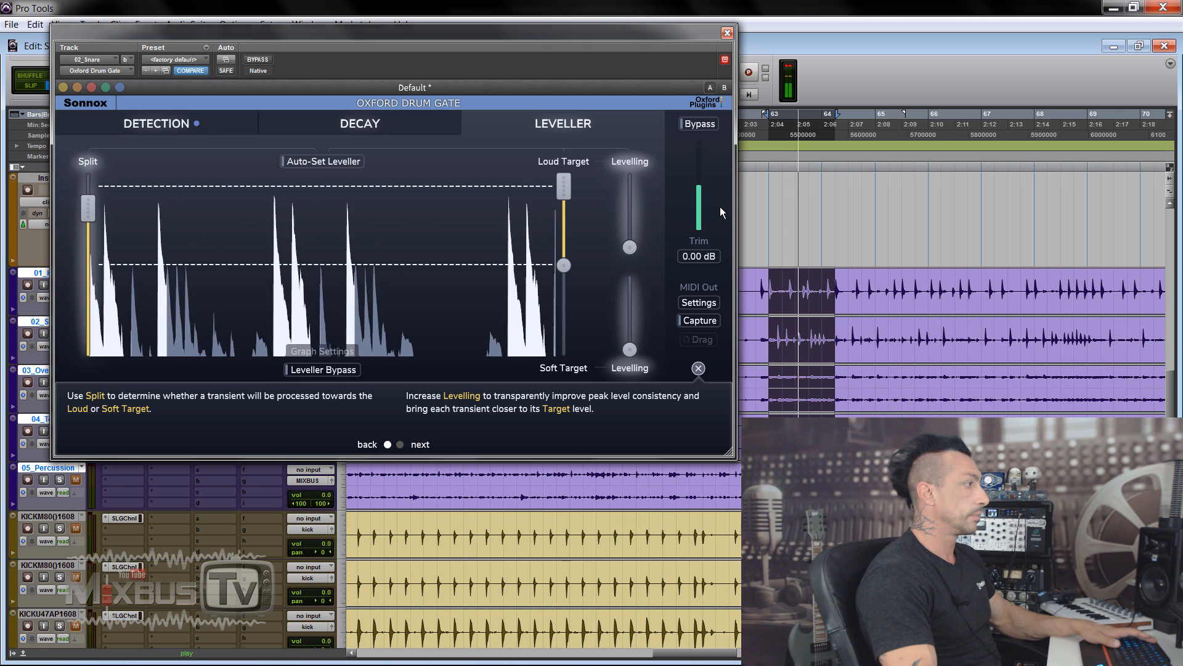
pyautogui.press('space')
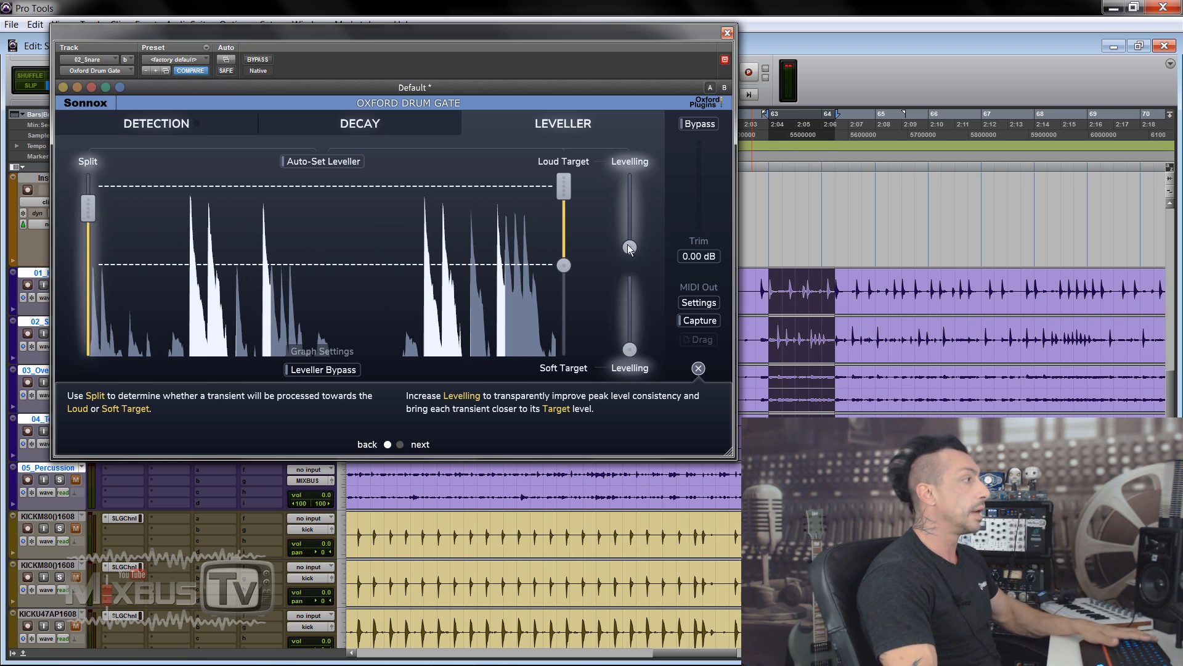
# Raise the loud-hit Levelling to 100% and audition the selected snare passage through the Leveller.
pyautogui.moveTo(634, 247); pyautogui.dragTo(638, 177)
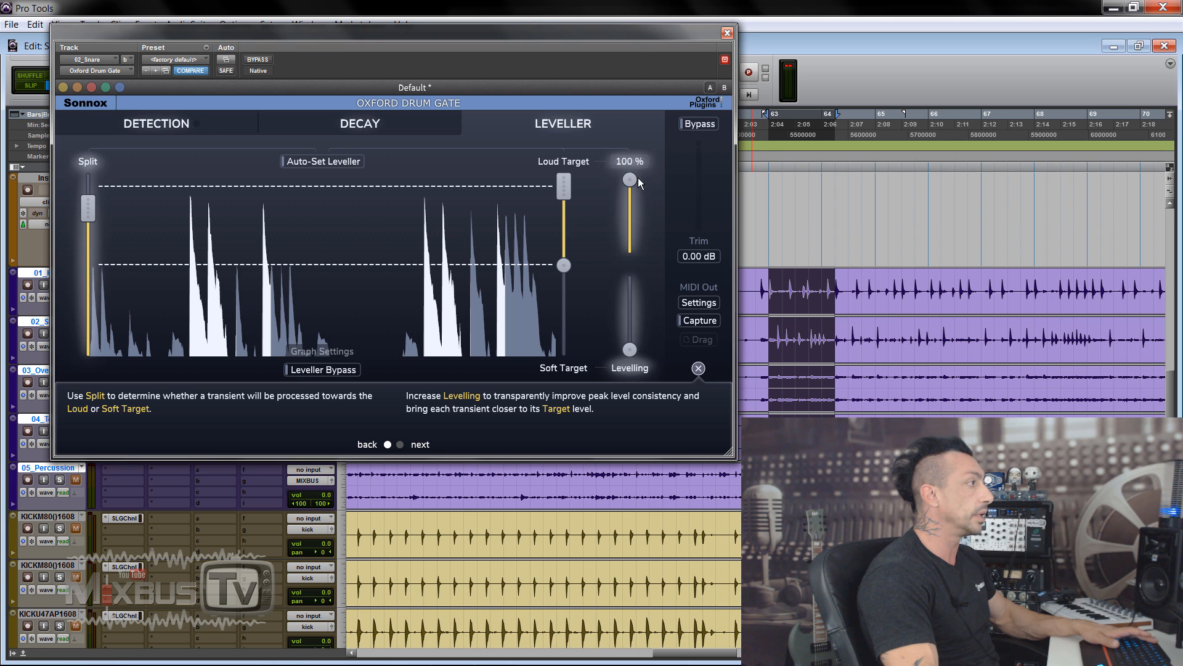
pyautogui.press('space')
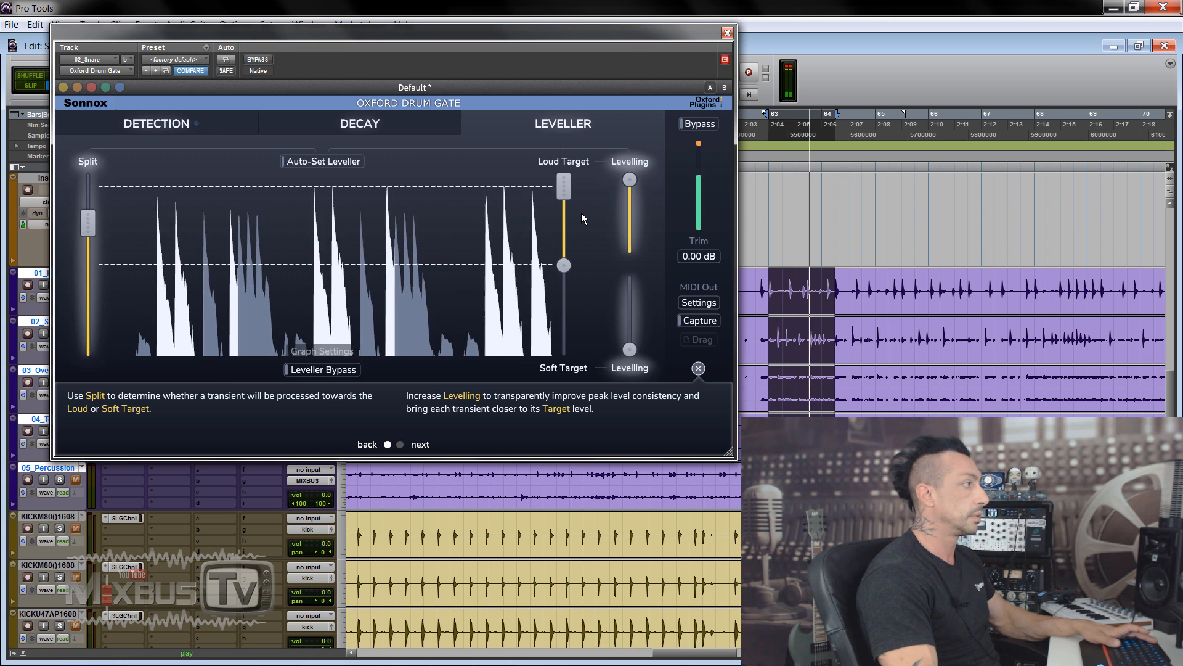
pyautogui.press('space')
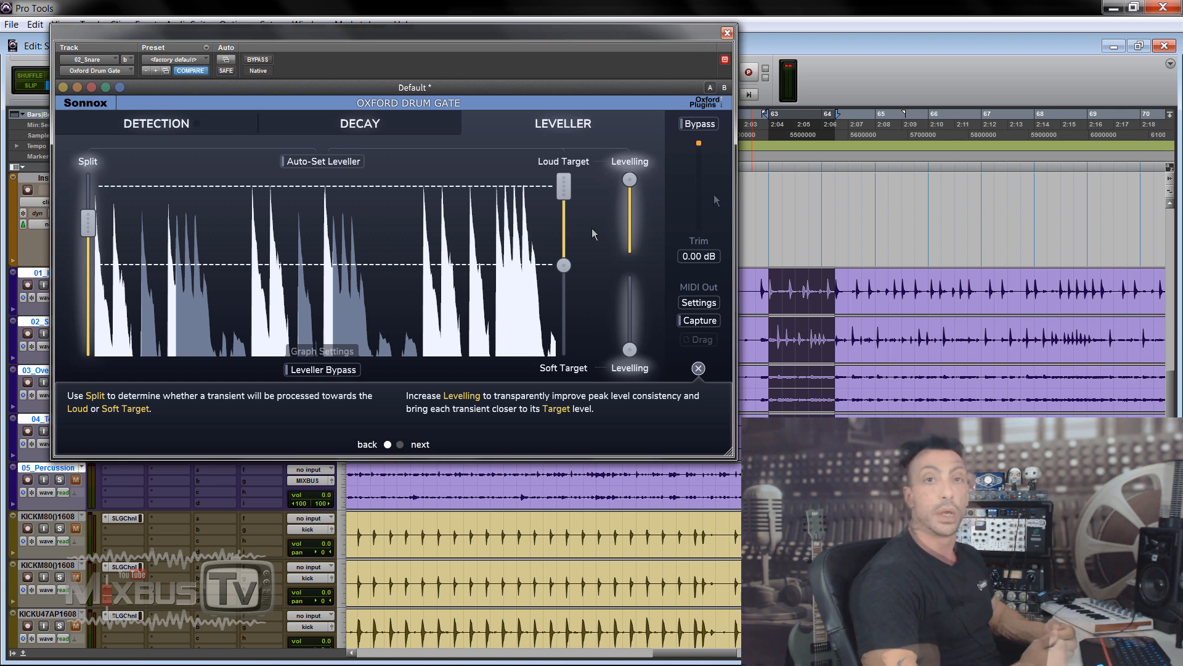
# Review the snare gate's Decay and Detection pages, including the Remove Matched and Learn Unmatched functions.
pyautogui.click(354, 125)
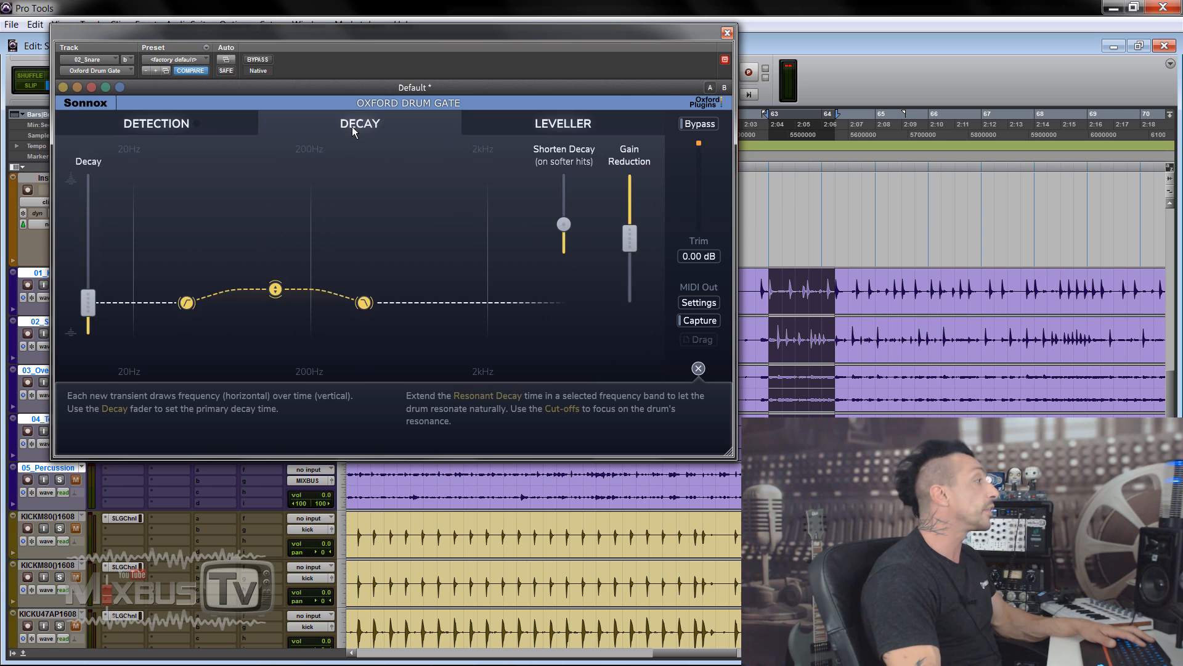
pyautogui.click(208, 122)
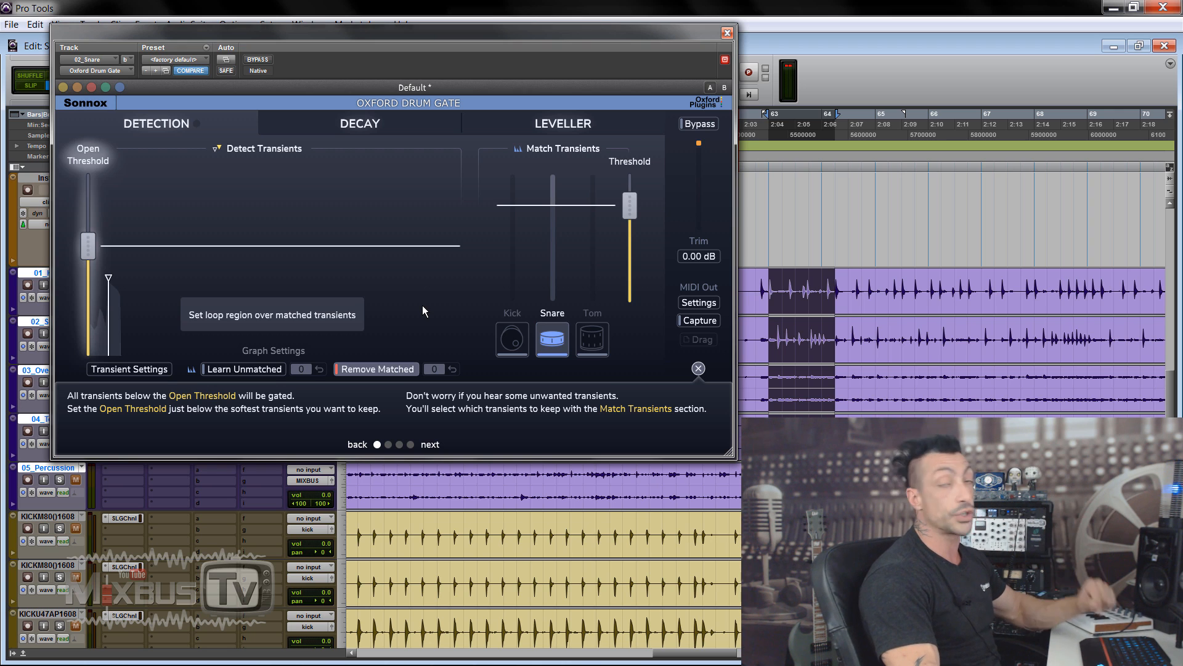
pyautogui.click(271, 369)
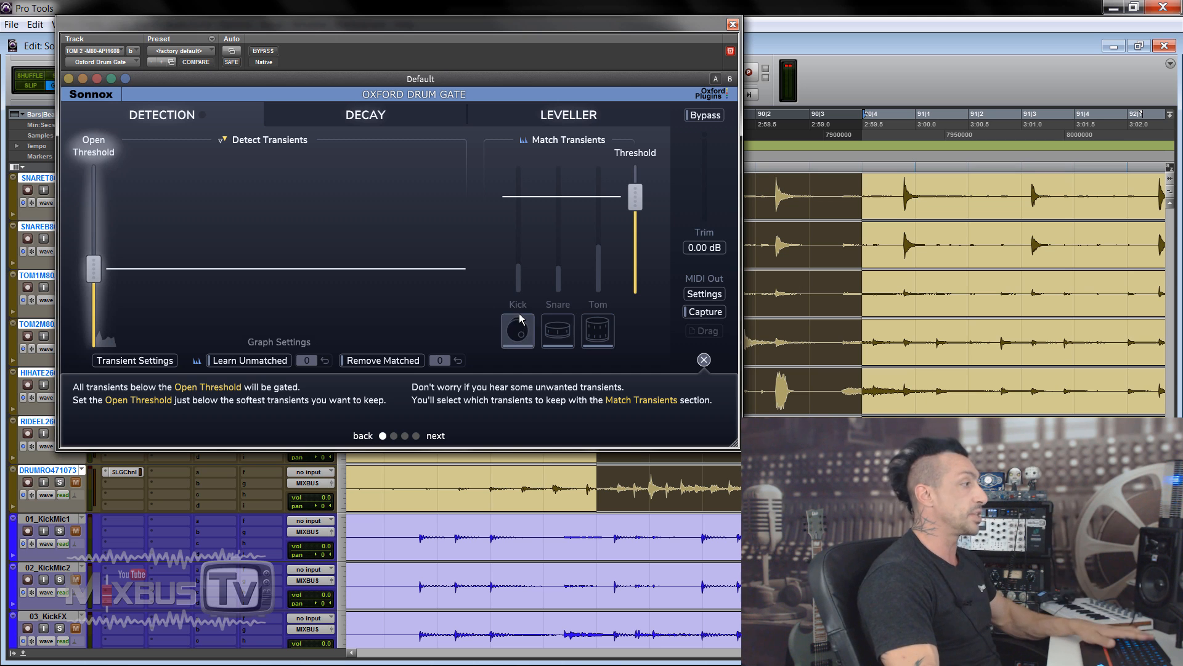
# Move the TOM 2 gate window clear of the waveforms and play the tom hits around bar 90 to show their detected transients.
pyautogui.moveTo(613, 26); pyautogui.dragTo(572, 23)
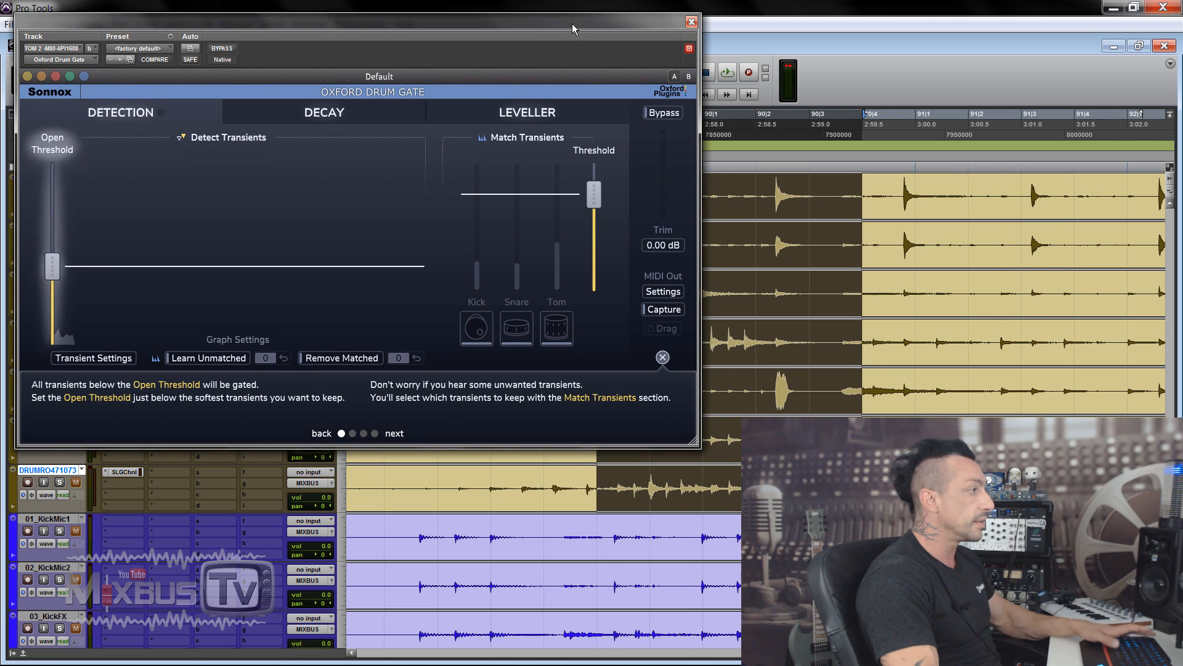
pyautogui.press('space')
pyautogui.press('space')
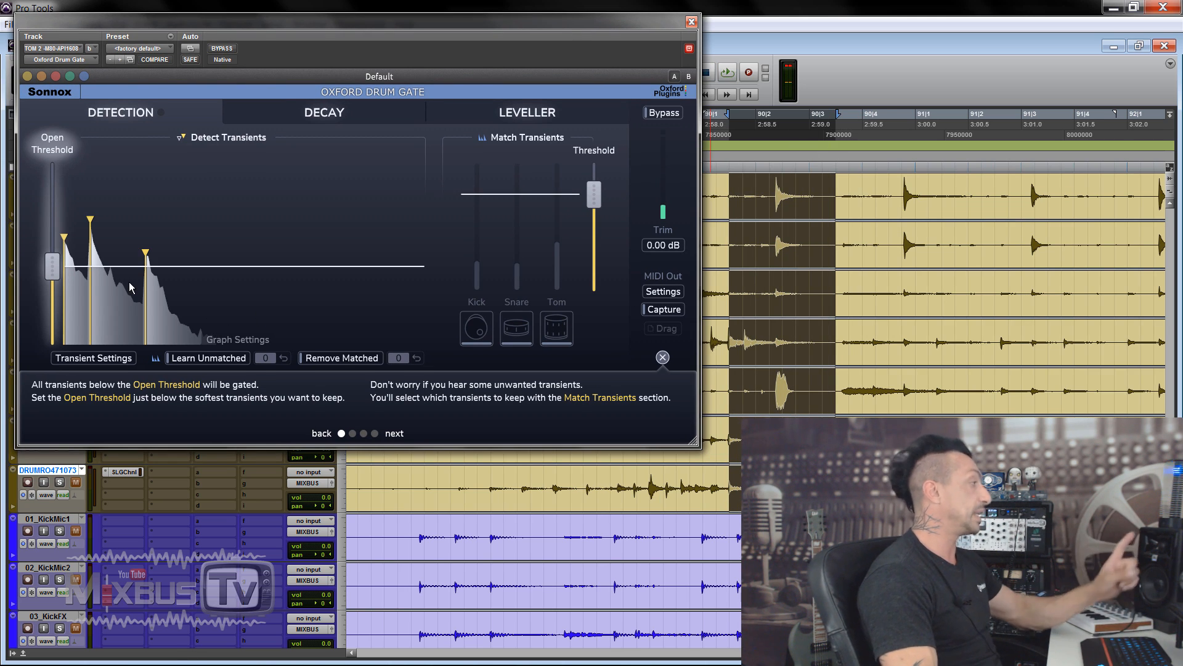
# Use Remove Matched on the snare bleed between 90|2 and 90|3 on TOM 2, and replay a wider selection including the preceding tom hits.
pyautogui.click(310, 357)
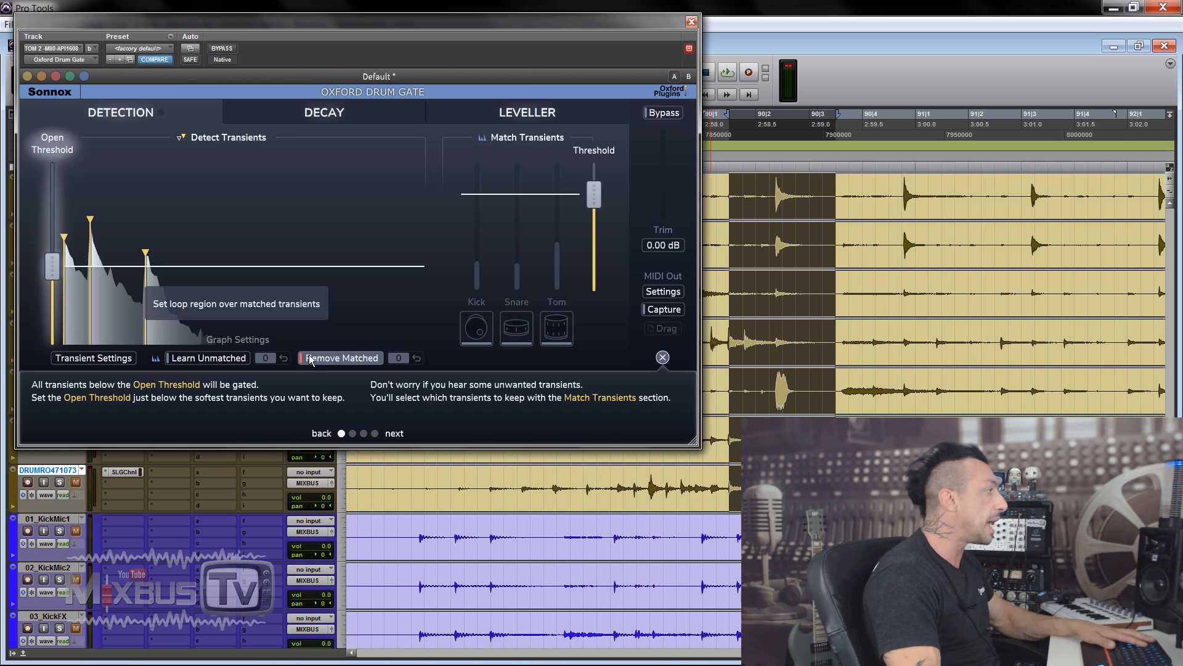
pyautogui.click(775, 329)
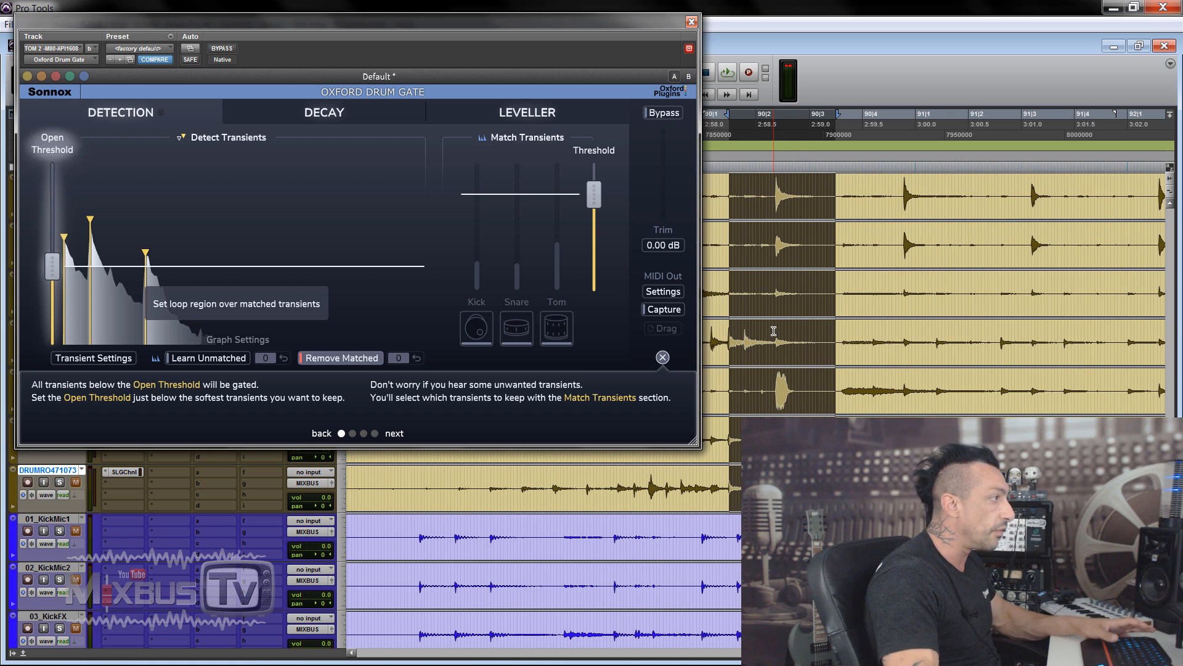
pyautogui.moveTo(775, 329); pyautogui.dragTo(812, 330)
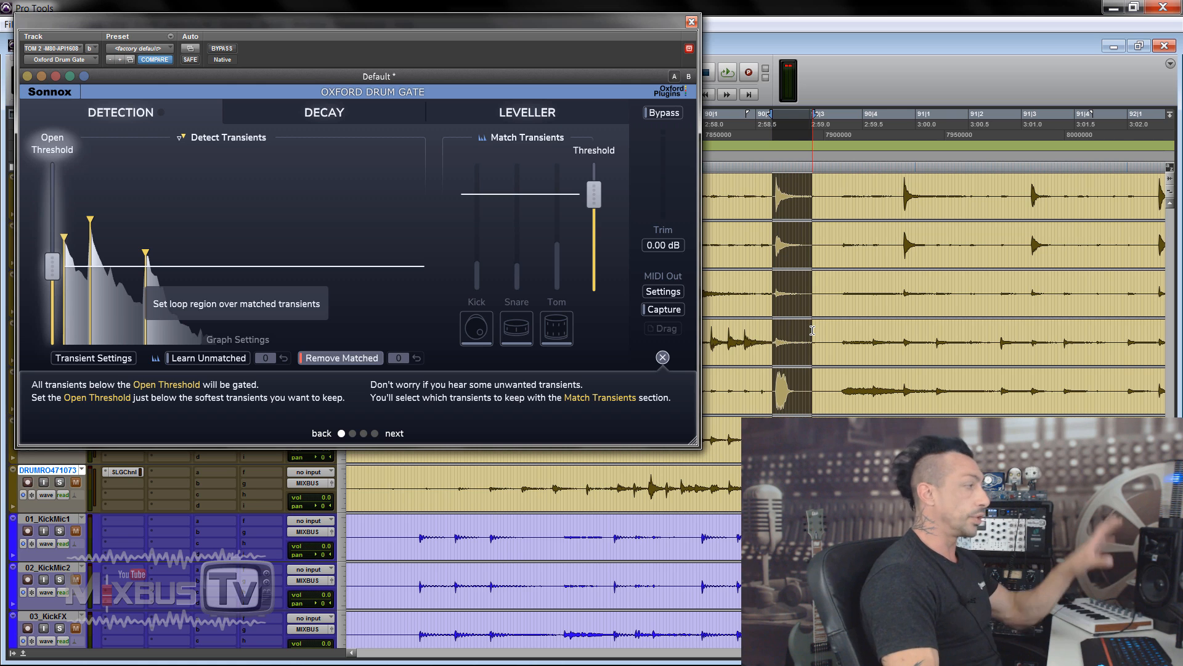
pyautogui.press('space')
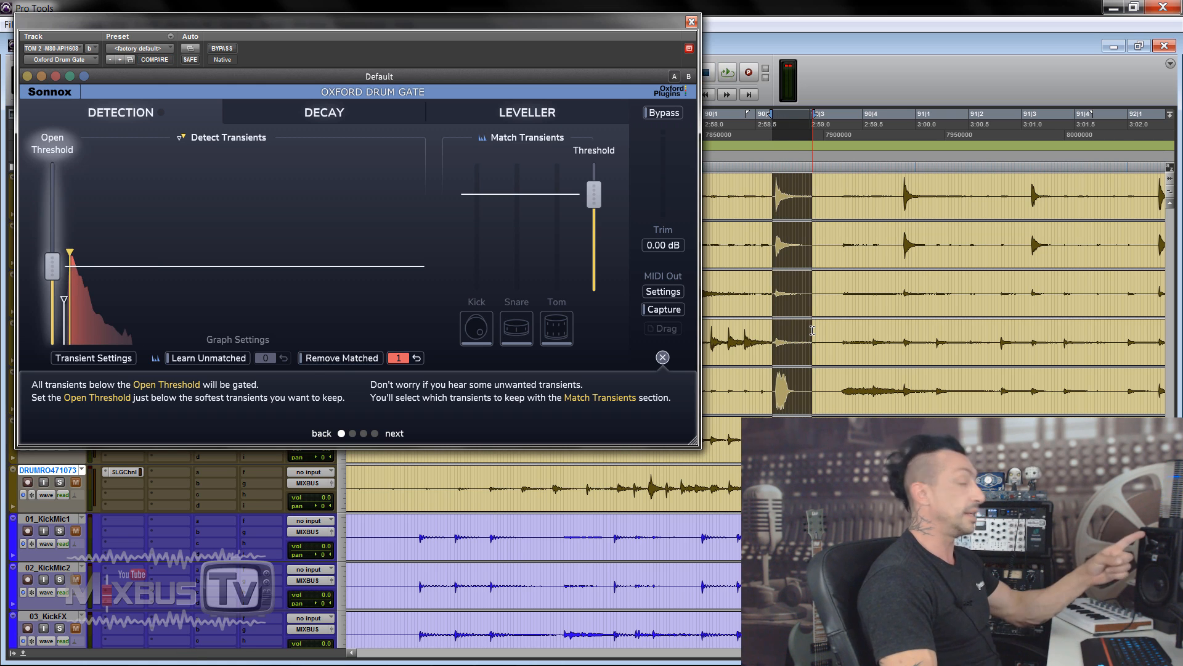
pyautogui.keyDown('shift'); pyautogui.click(707, 334); pyautogui.keyUp('shift')
pyautogui.press('space')
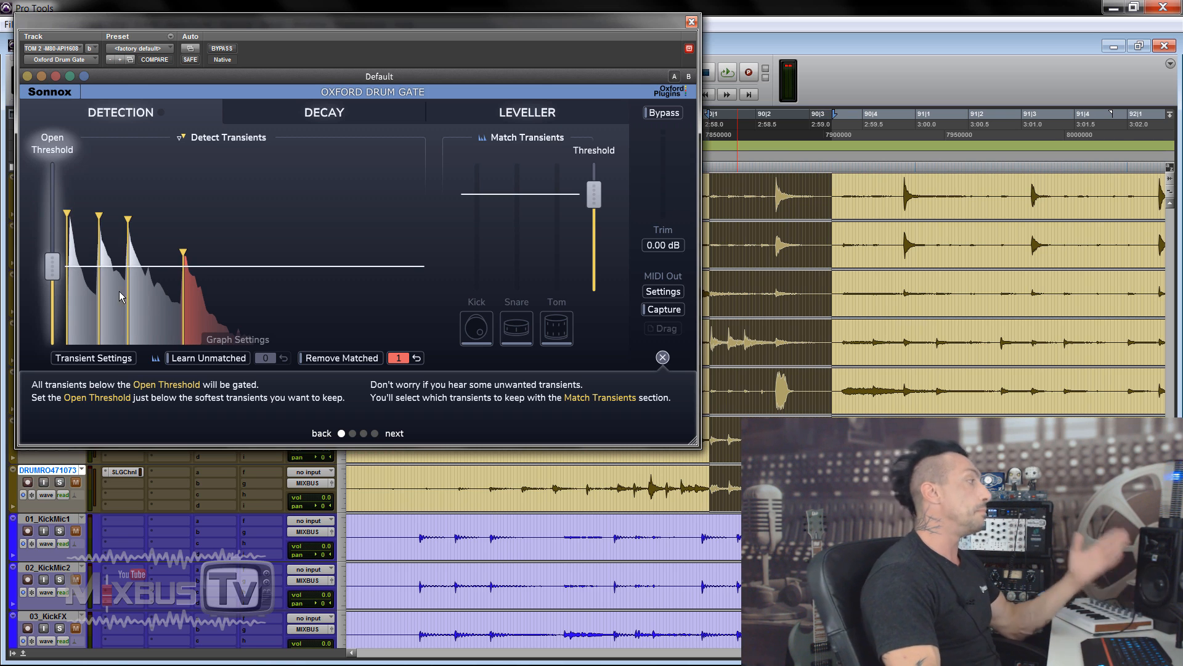
# Use Learn Unmatched on TOM 2 by playing a short selection over the tom hit just before 90|2.
pyautogui.click(240, 357)
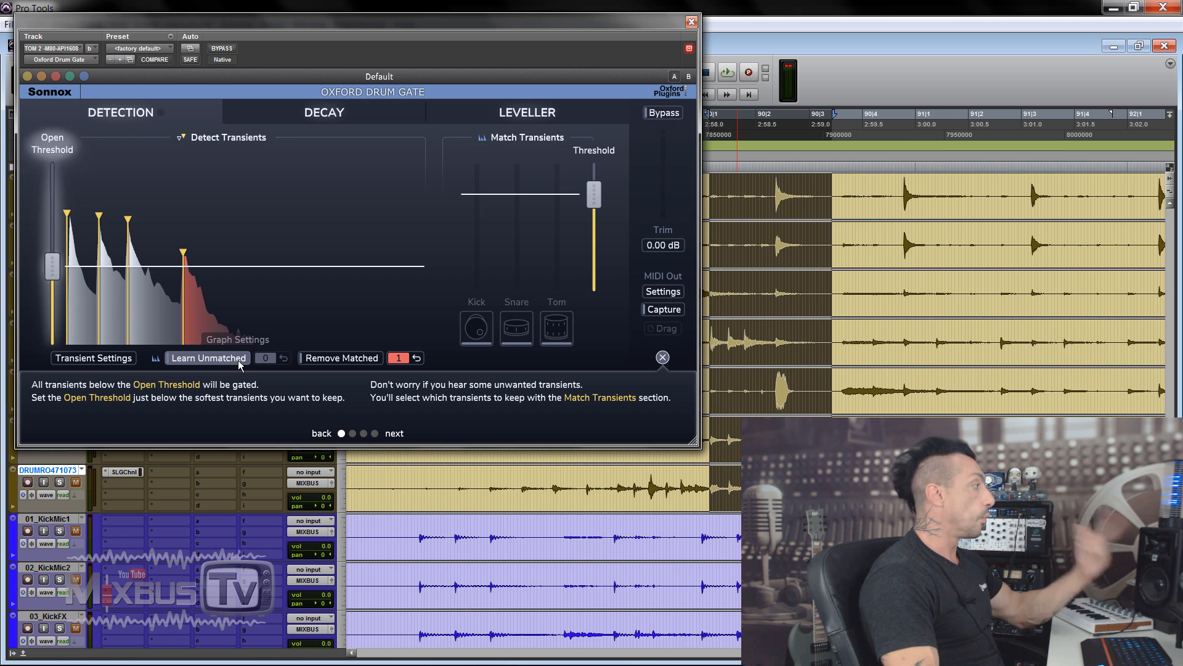
pyautogui.click(240, 361)
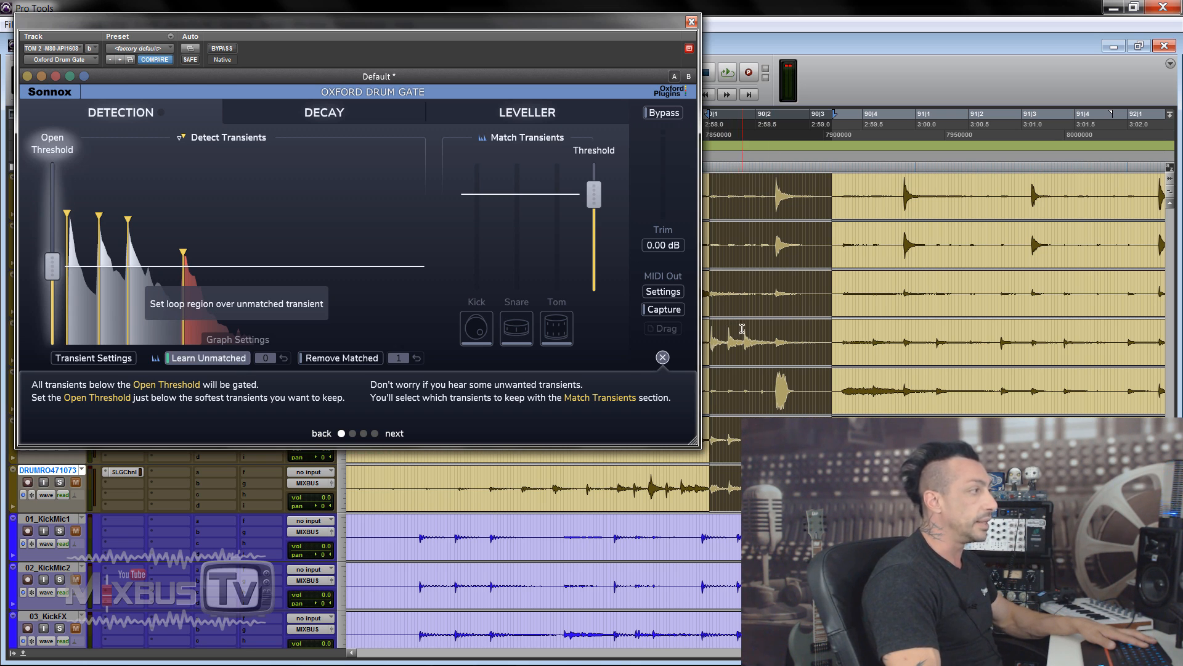
pyautogui.moveTo(742, 332); pyautogui.dragTo(762, 331)
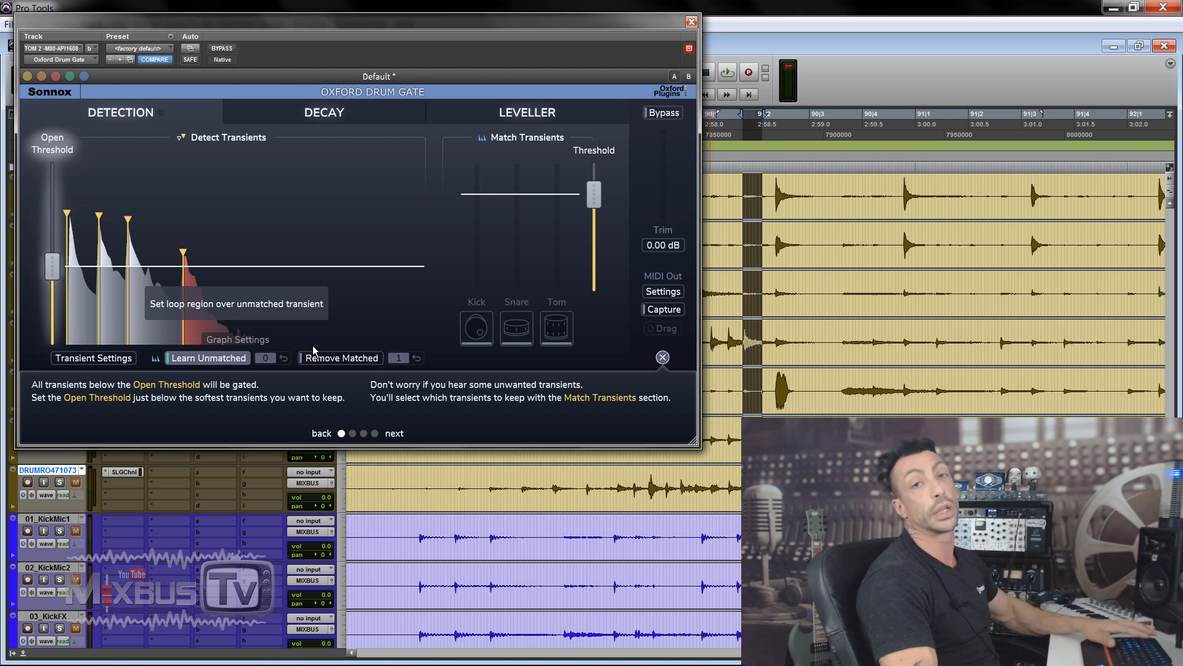
pyautogui.press('space')
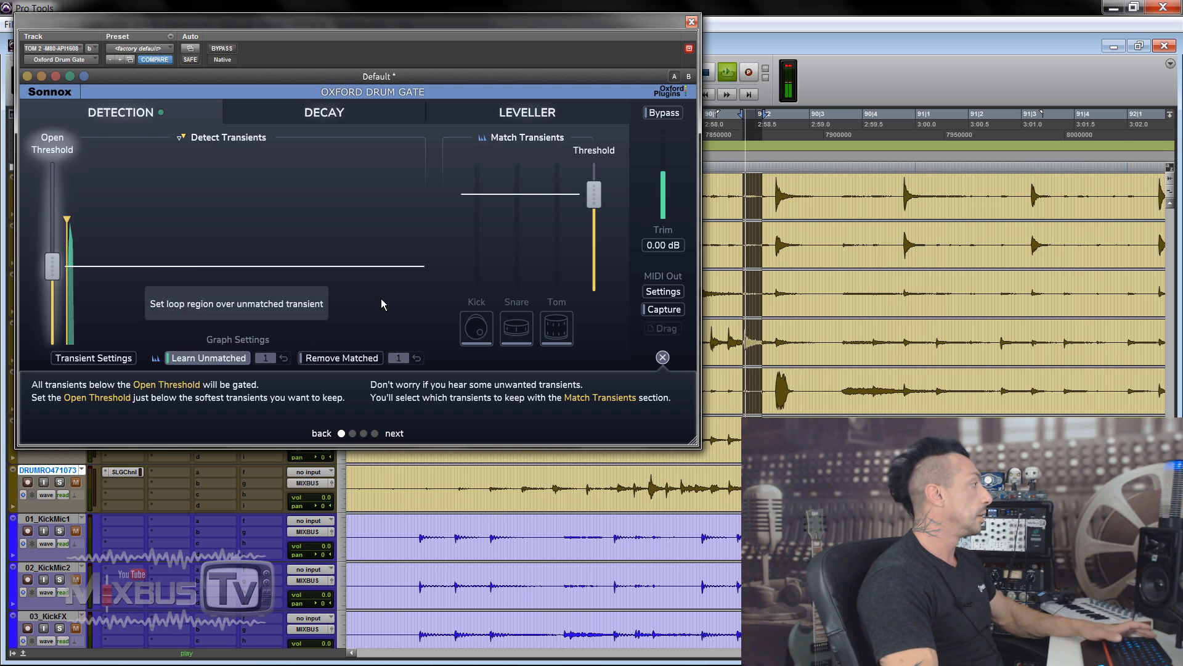